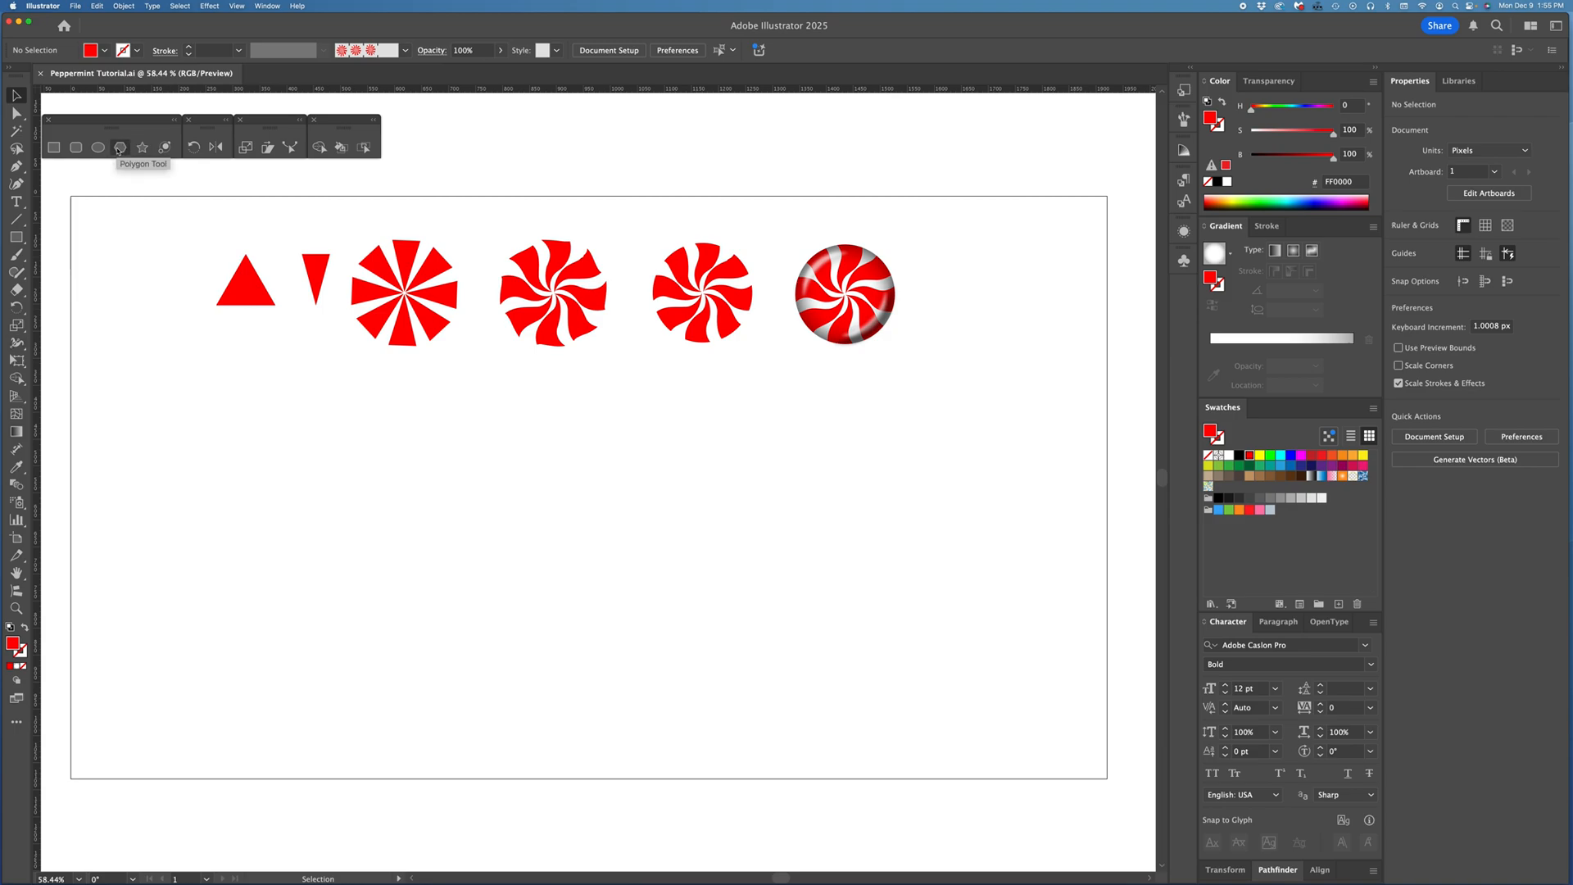
Step: Draw a red triangle about 224 by 194 px below the example row and rotate it 180° to point down
left_click(120, 148)
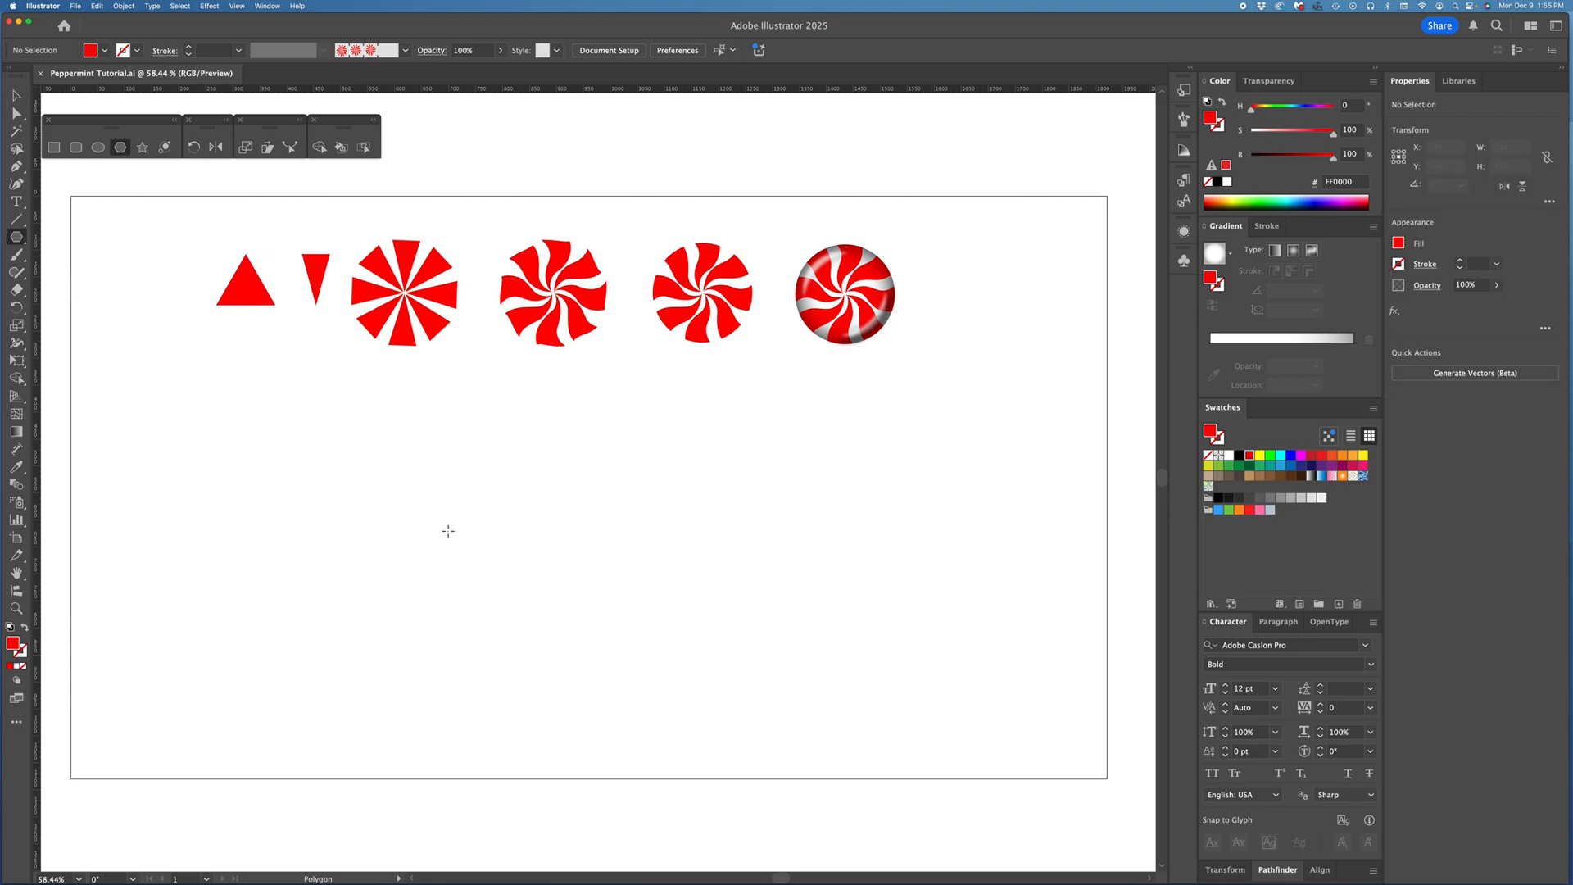
left_click_drag(435, 510, 489, 548)
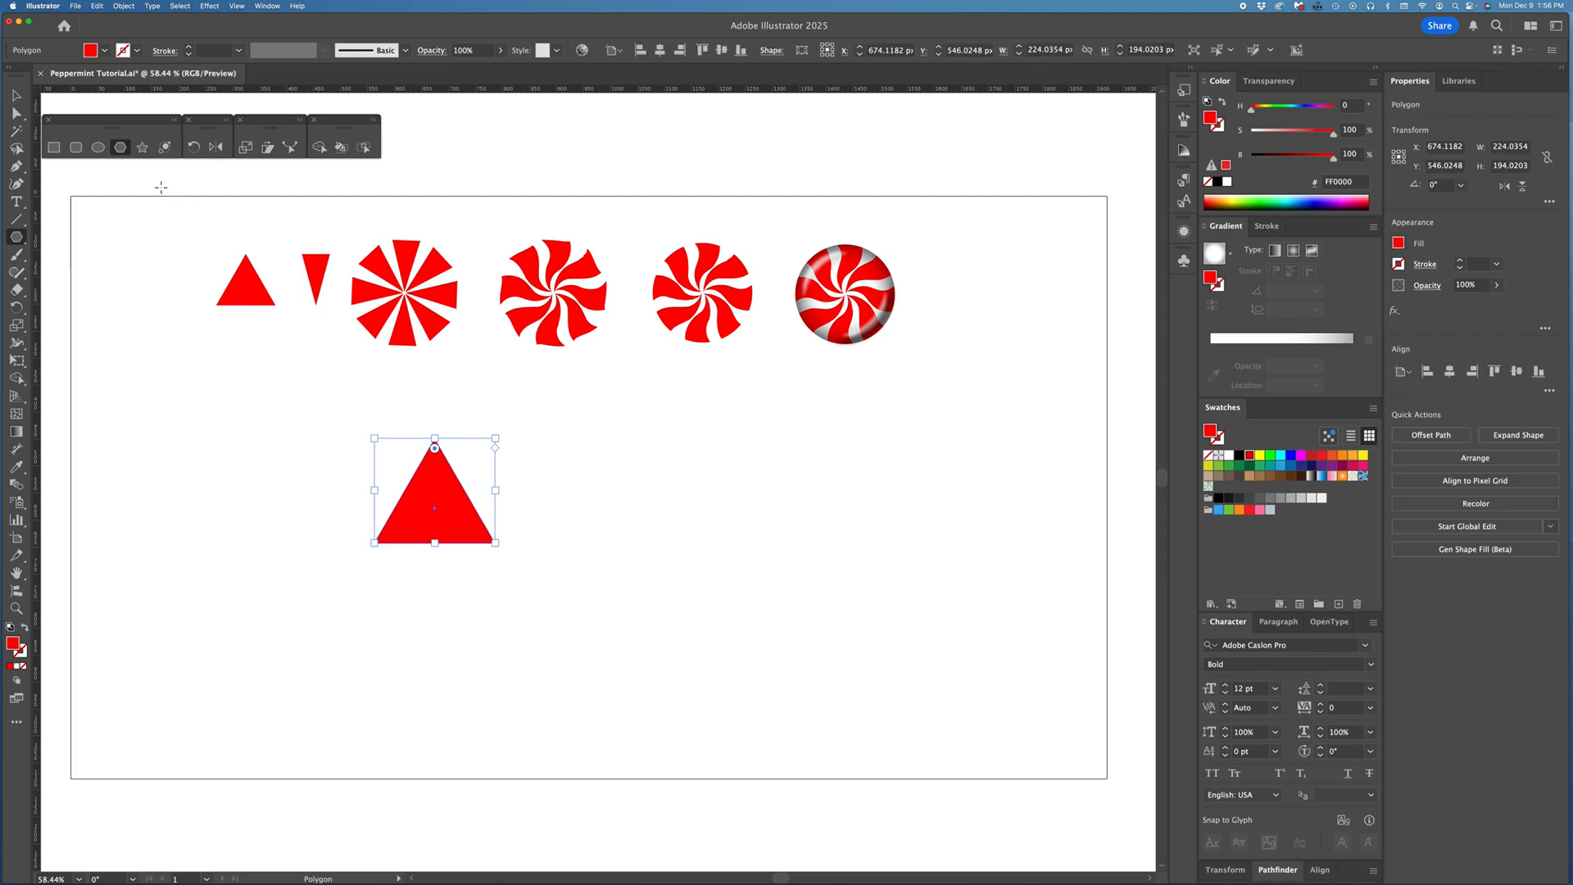
key("v")
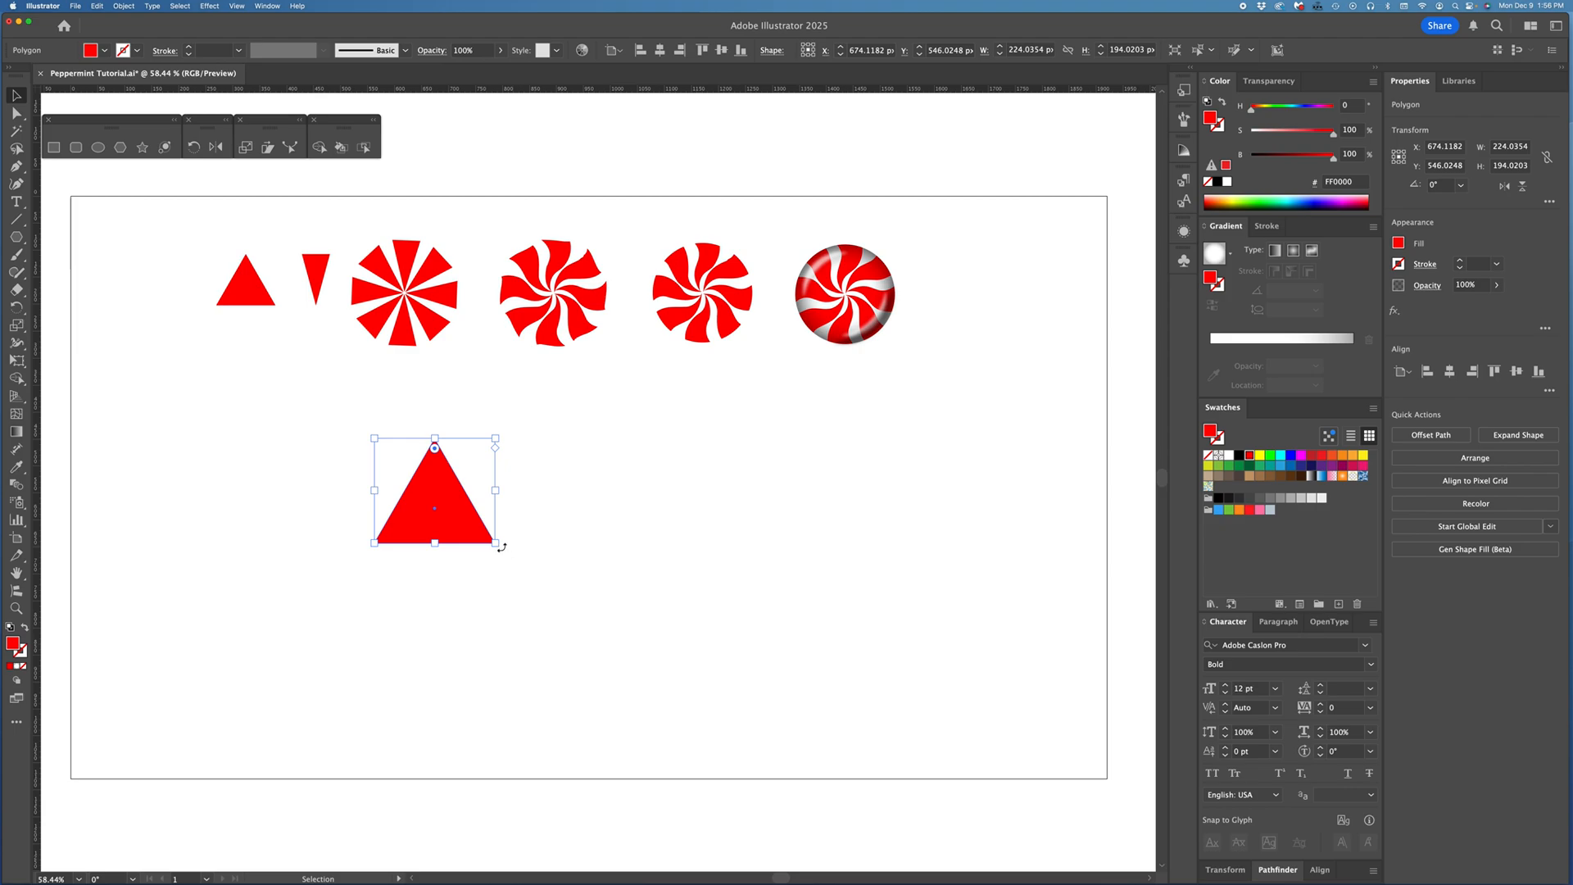
left_click_drag(503, 548, 365, 463)
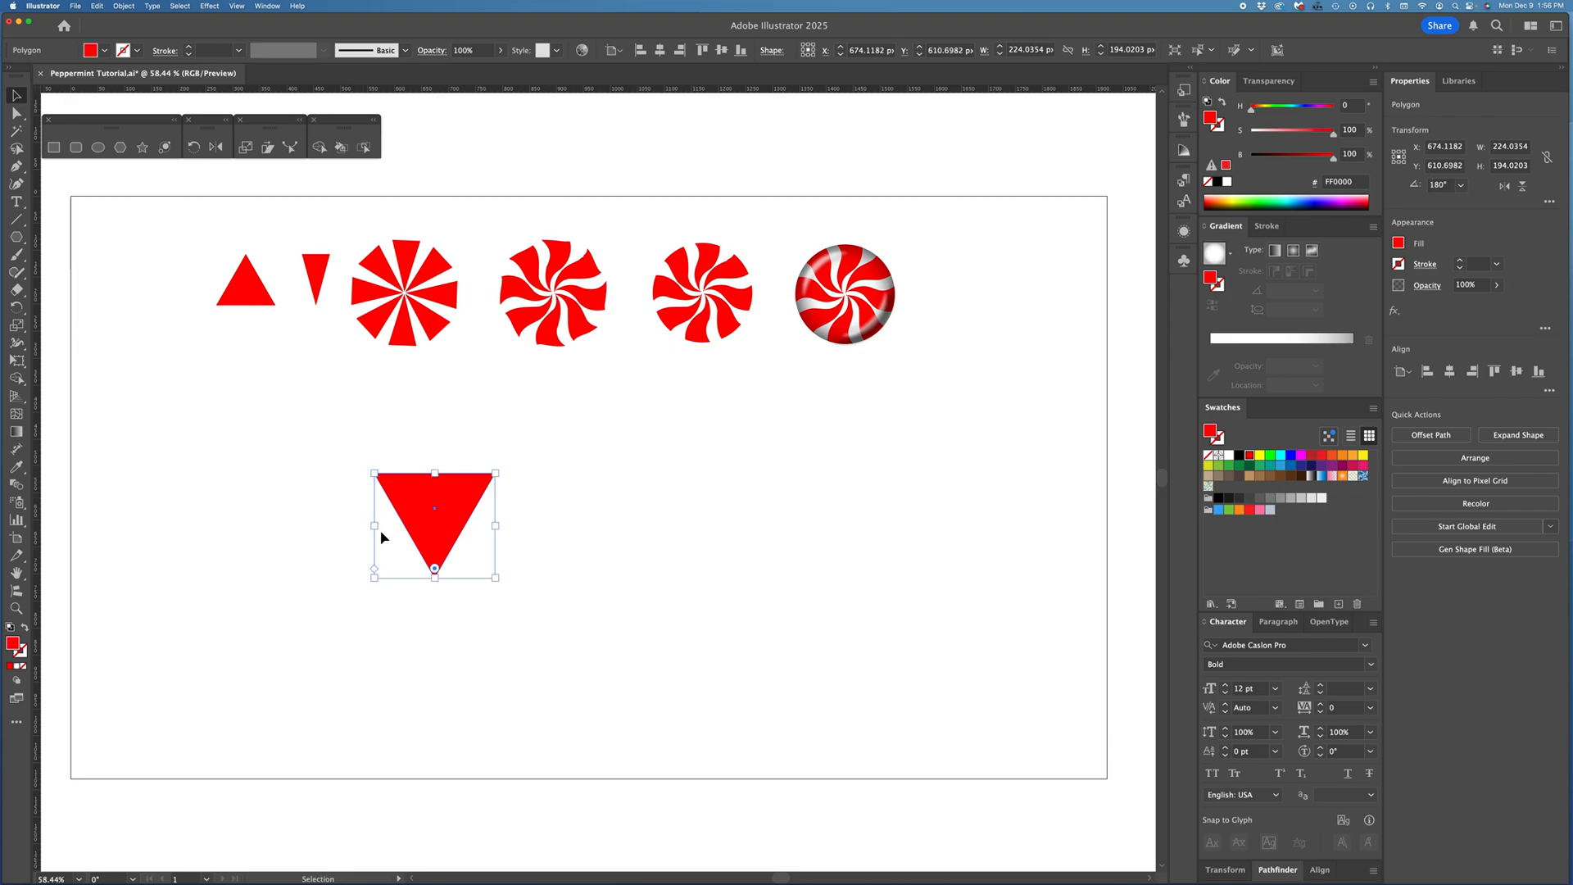
Step: Reshape the triangle into a narrow wedge about 69 px wide and 261 px tall, and shift it slightly up and right
left_click_drag(375, 526, 477, 586)
left_click_drag(496, 515, 489, 514)
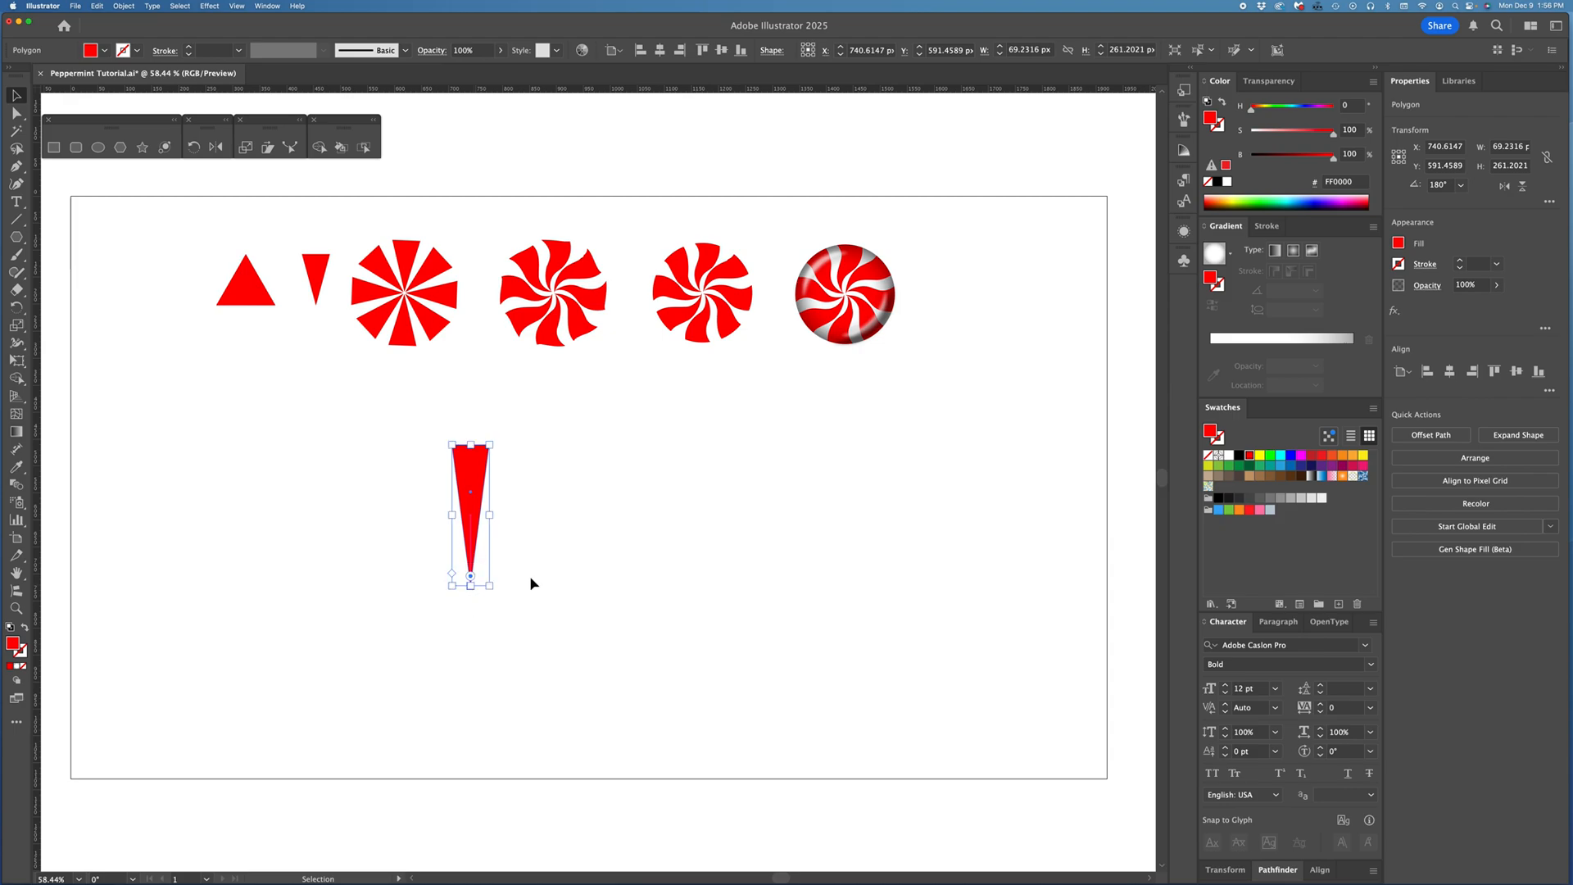
left_click_drag(484, 555, 507, 541)
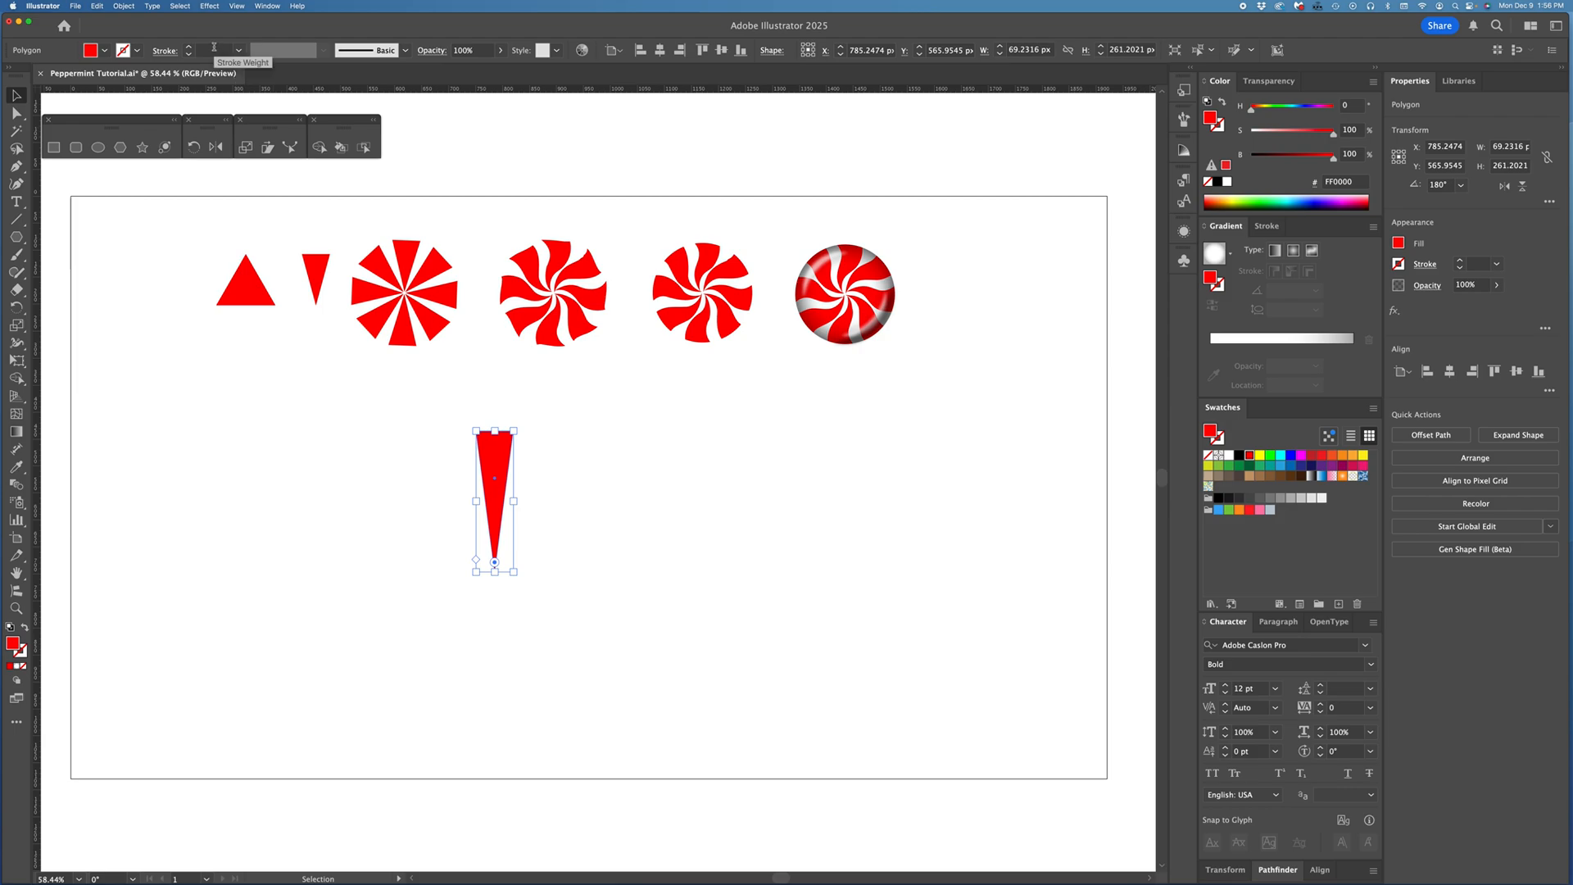
Step: Create a radial repeat of the wedge and adjust its radius to about 137 px
left_click(121, 7)
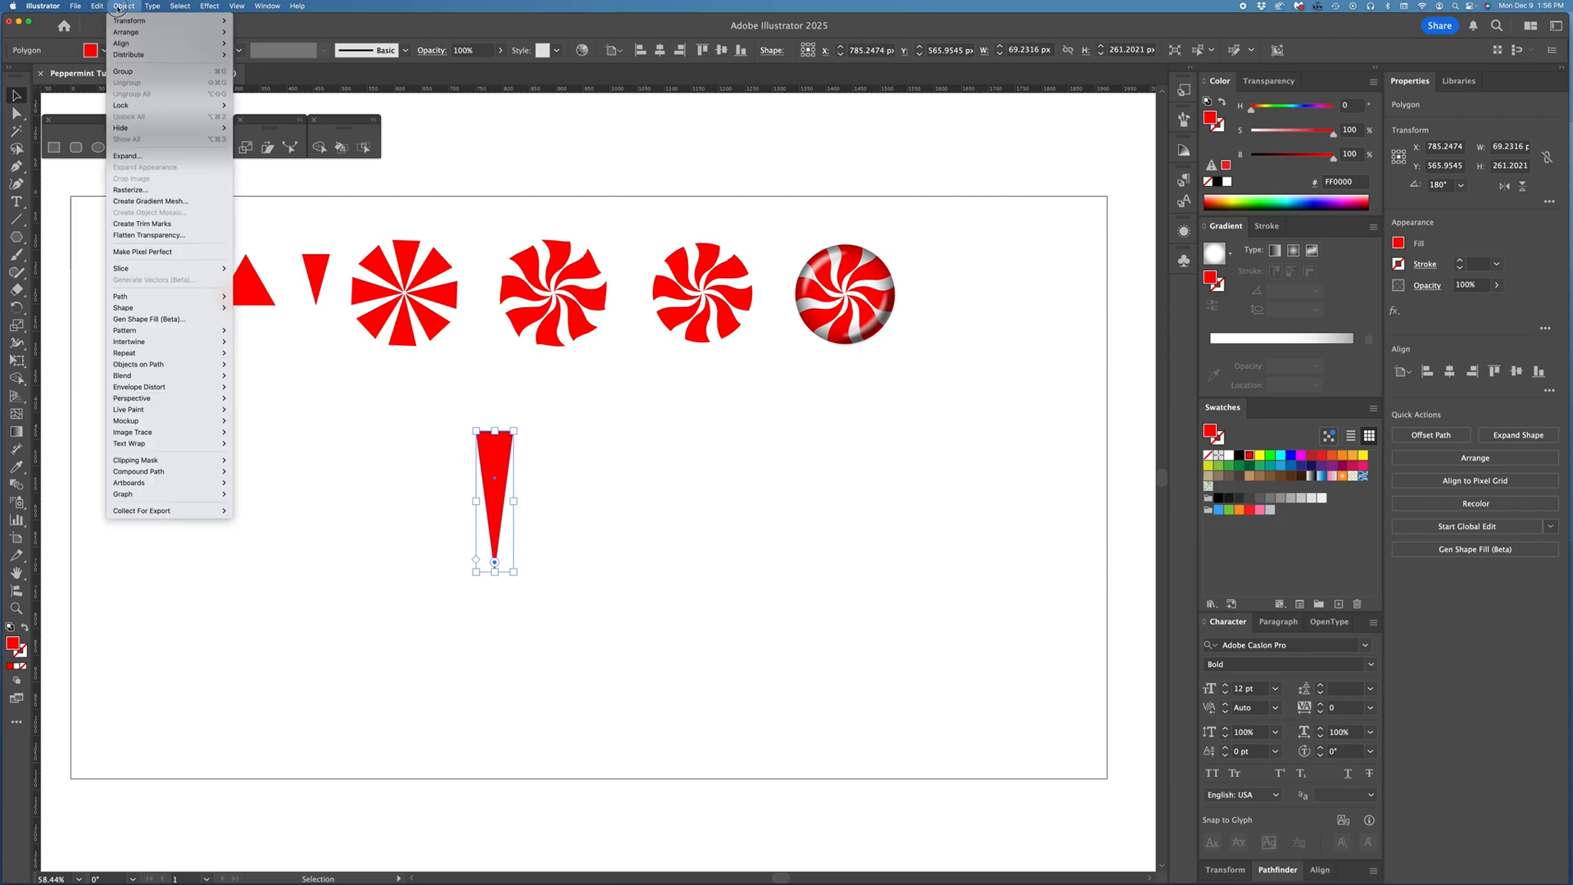
mouse_move(153, 357)
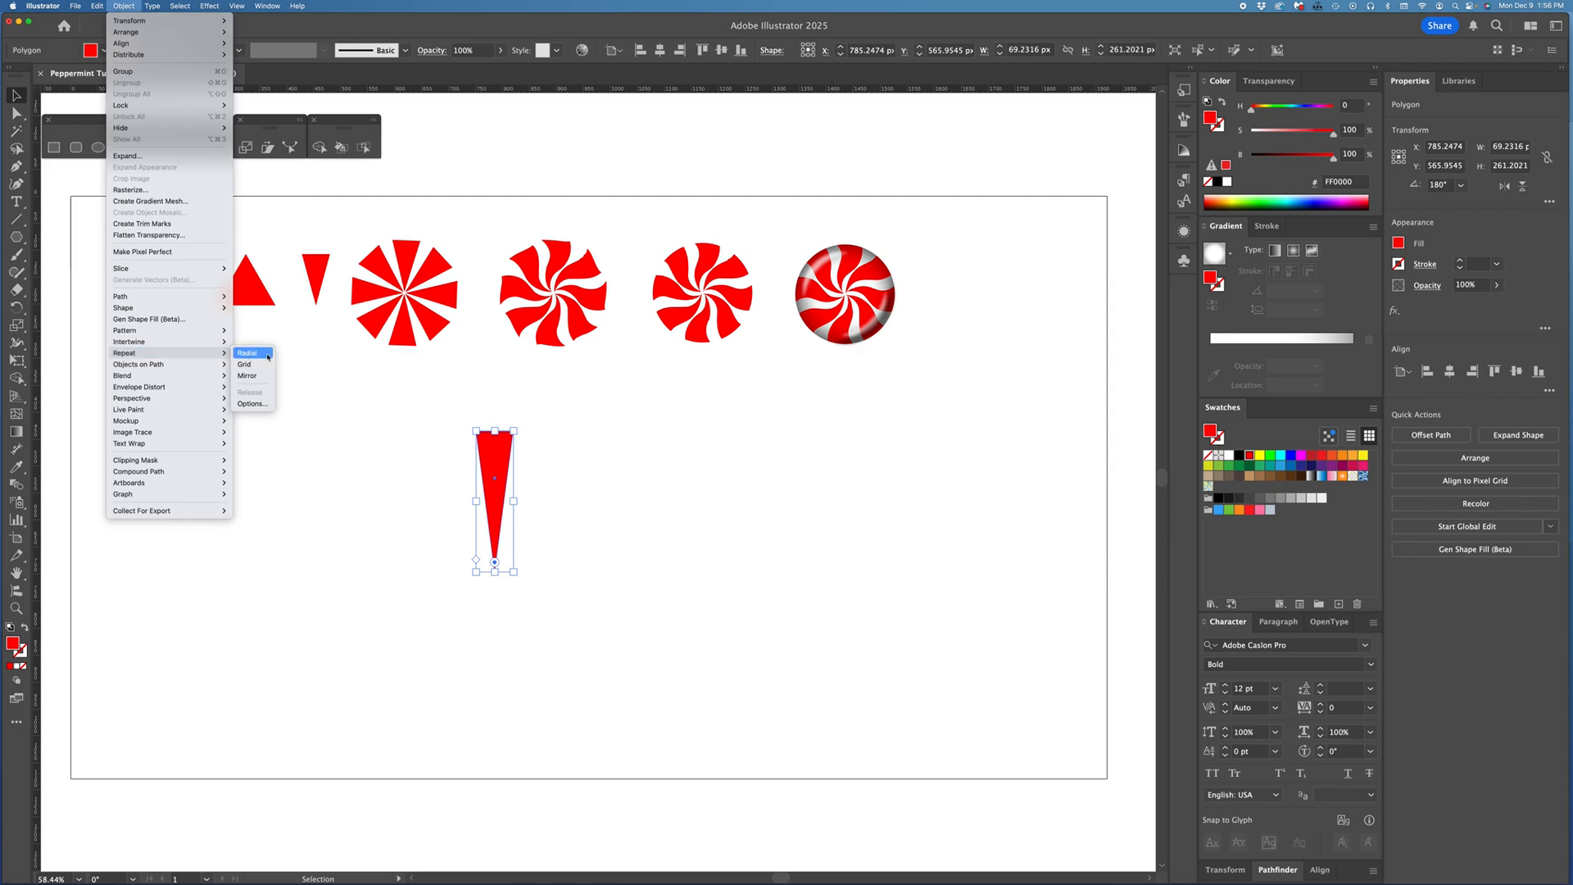
left_click(267, 354)
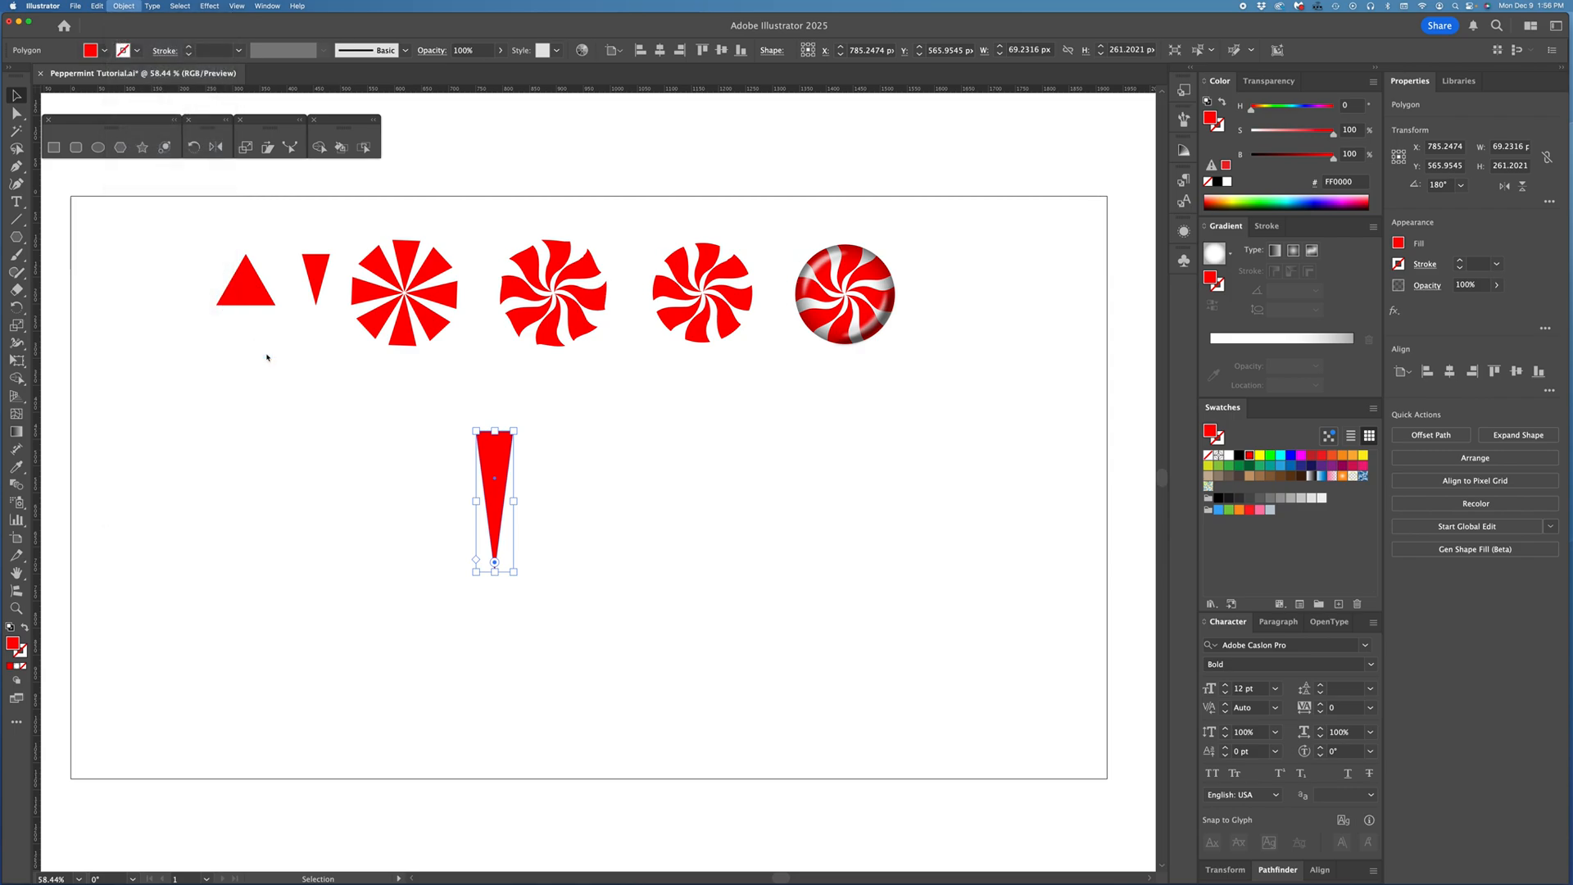
left_click_drag(495, 465, 532, 495)
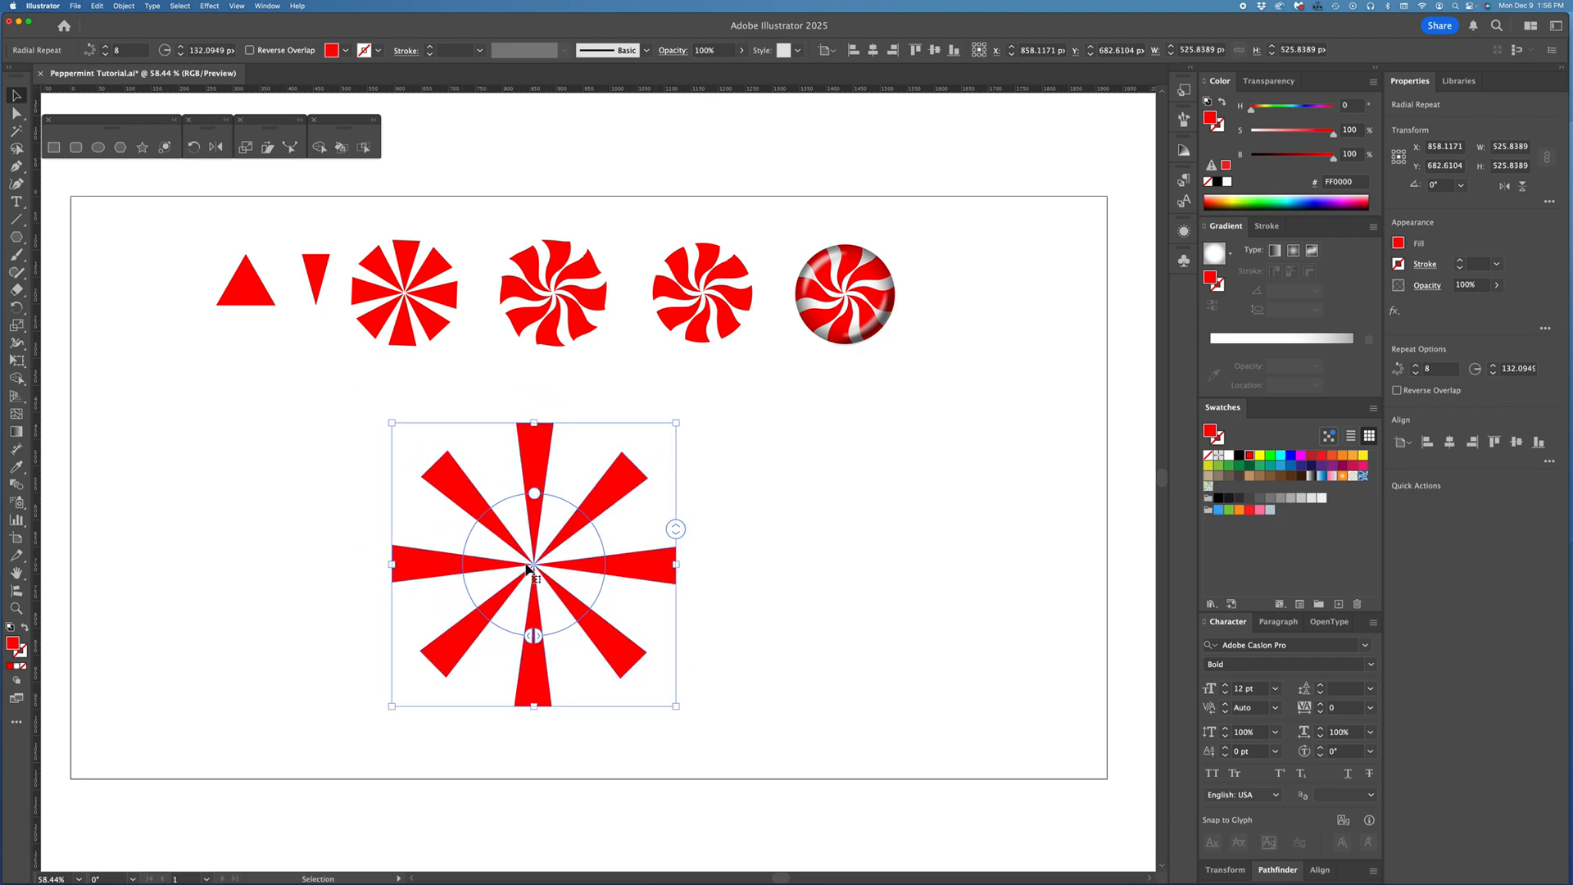
left_click_drag(533, 493, 534, 493)
mouse_move(675, 529)
left_mouse_down()
mouse_move(671, 513)
mouse_move(674, 528)
left_mouse_up()
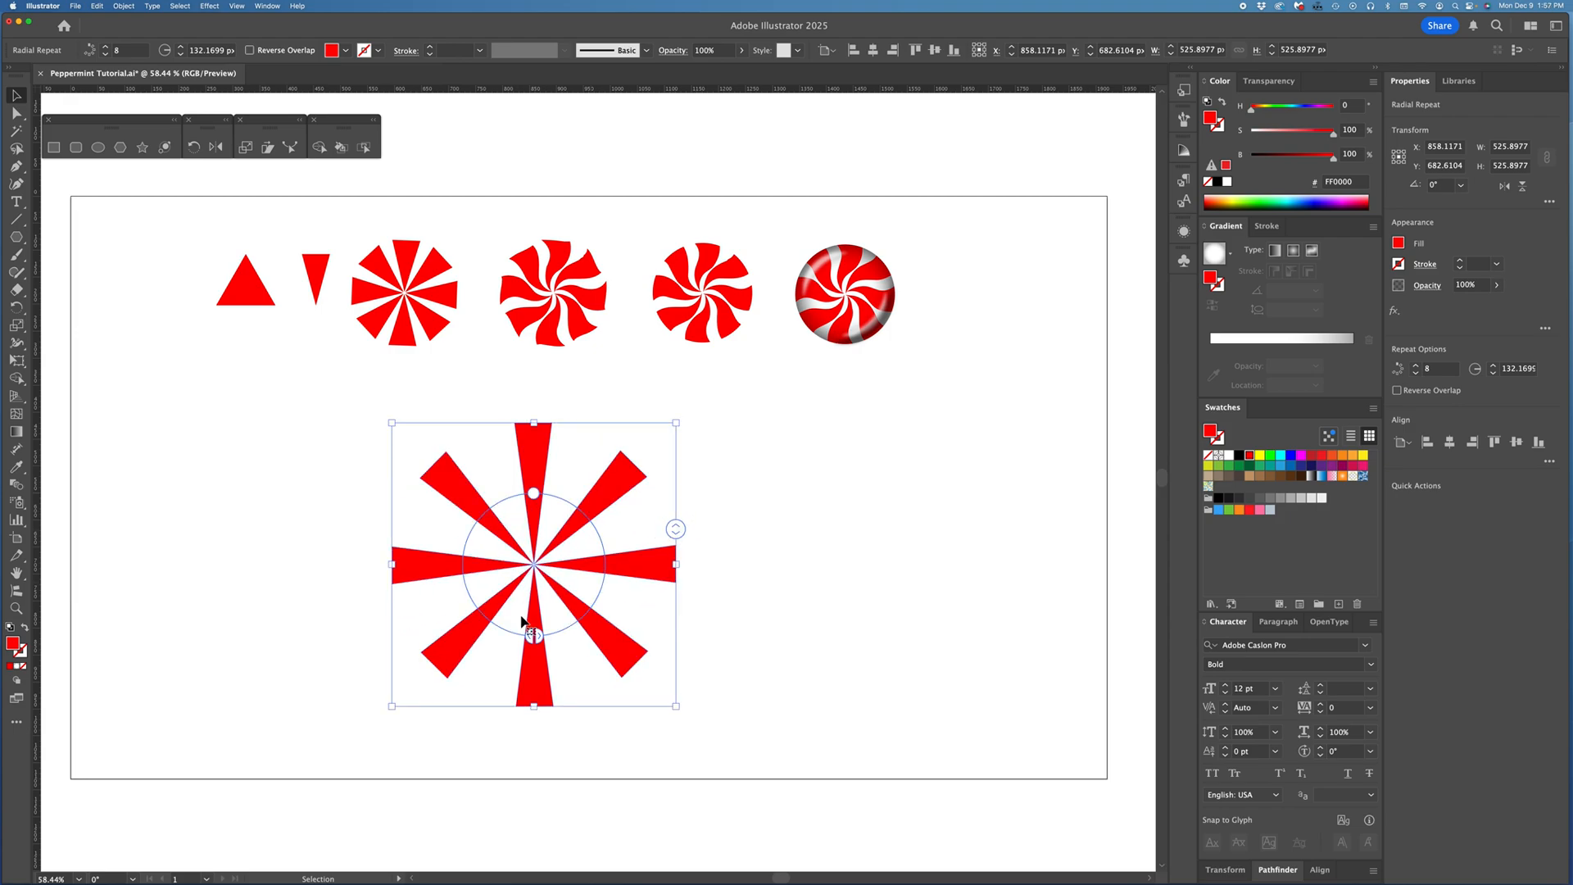
mouse_move(538, 497)
left_mouse_down()
mouse_move(533, 534)
mouse_move(534, 493)
left_mouse_up()
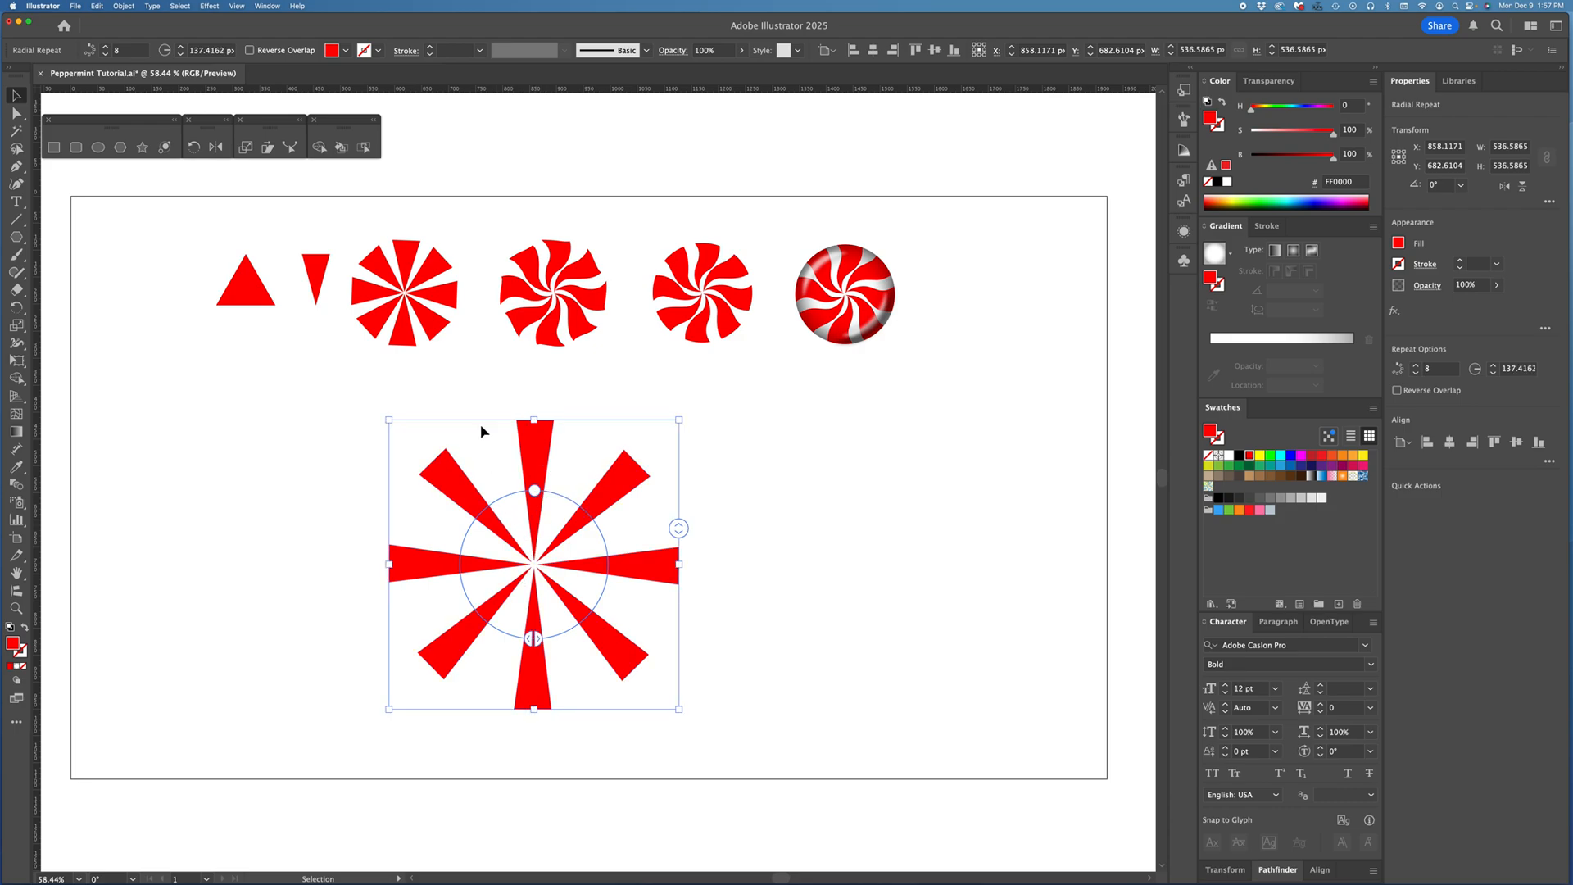
Step: Apply a Twist effect with an angle of 45° to the radial wedge pattern
left_click(210, 5)
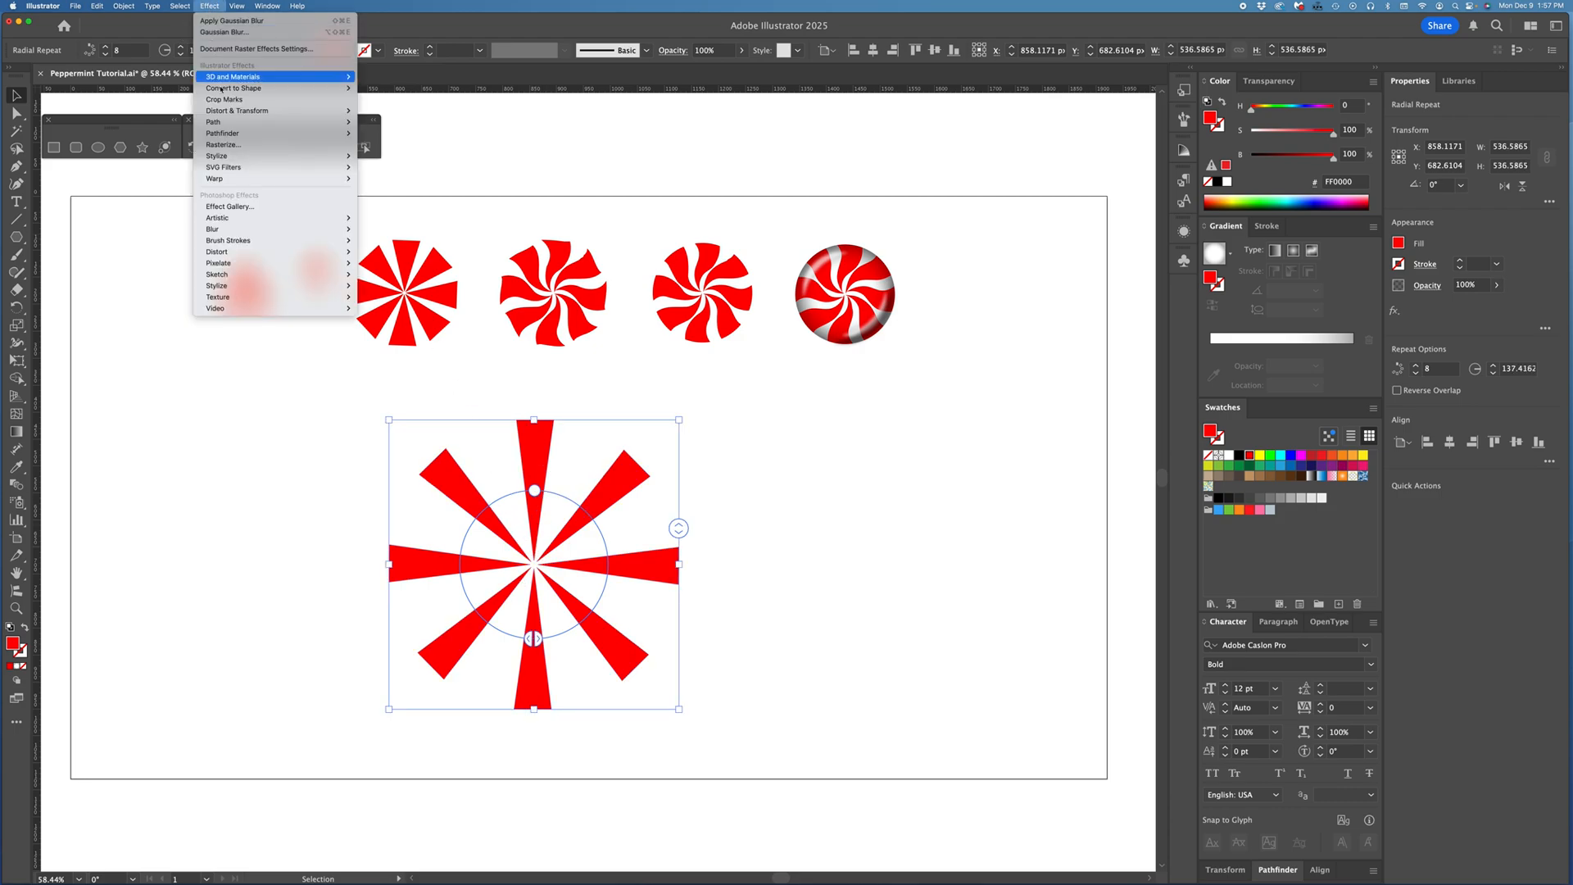
mouse_move(229, 114)
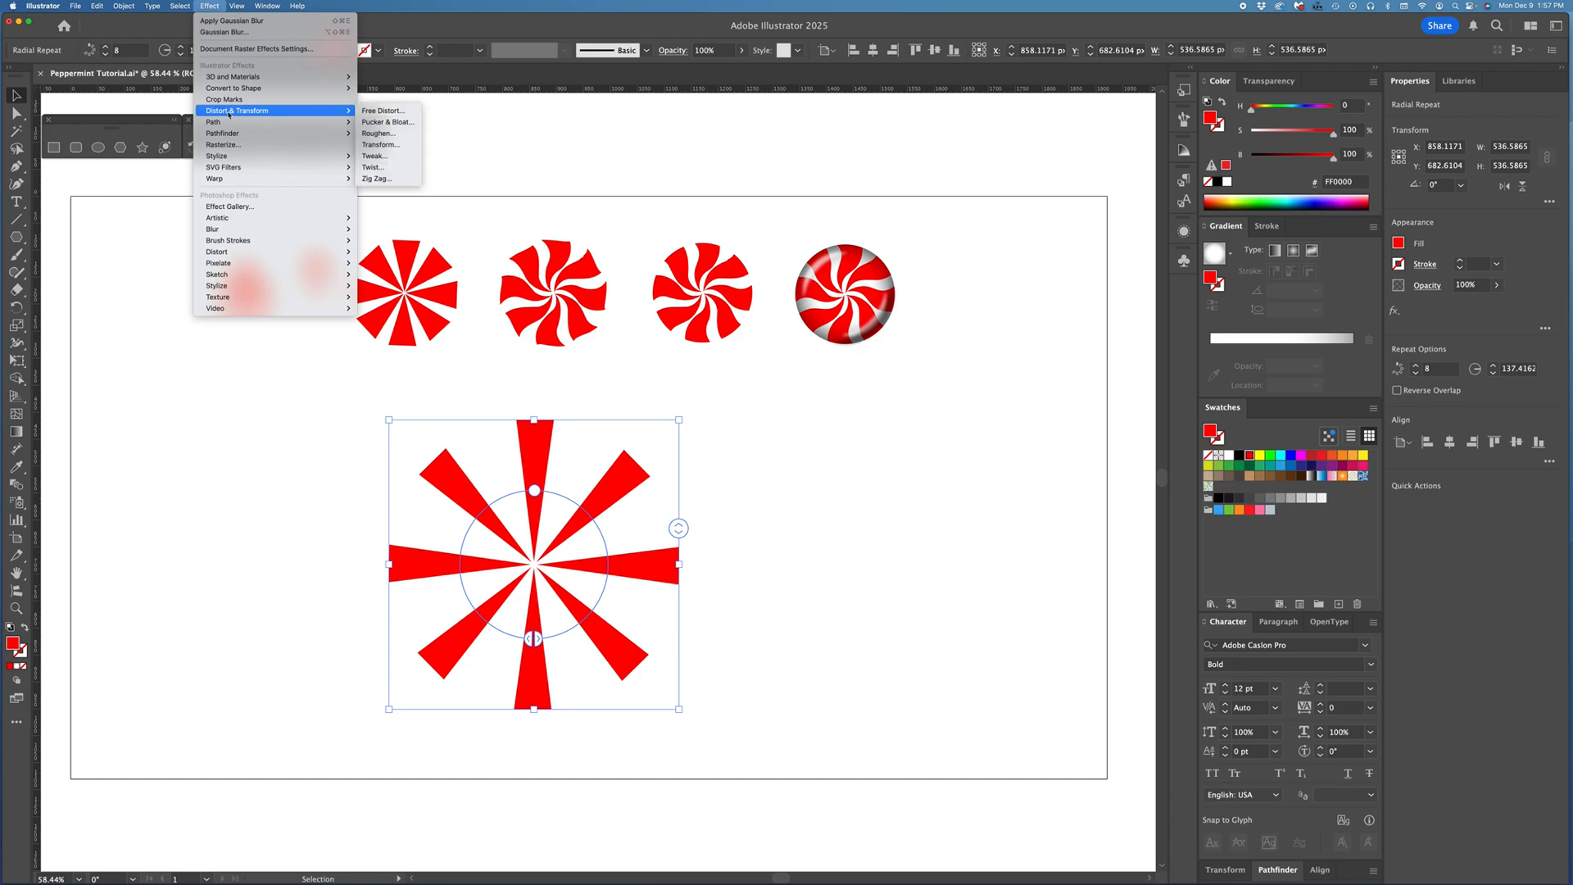
left_click(389, 169)
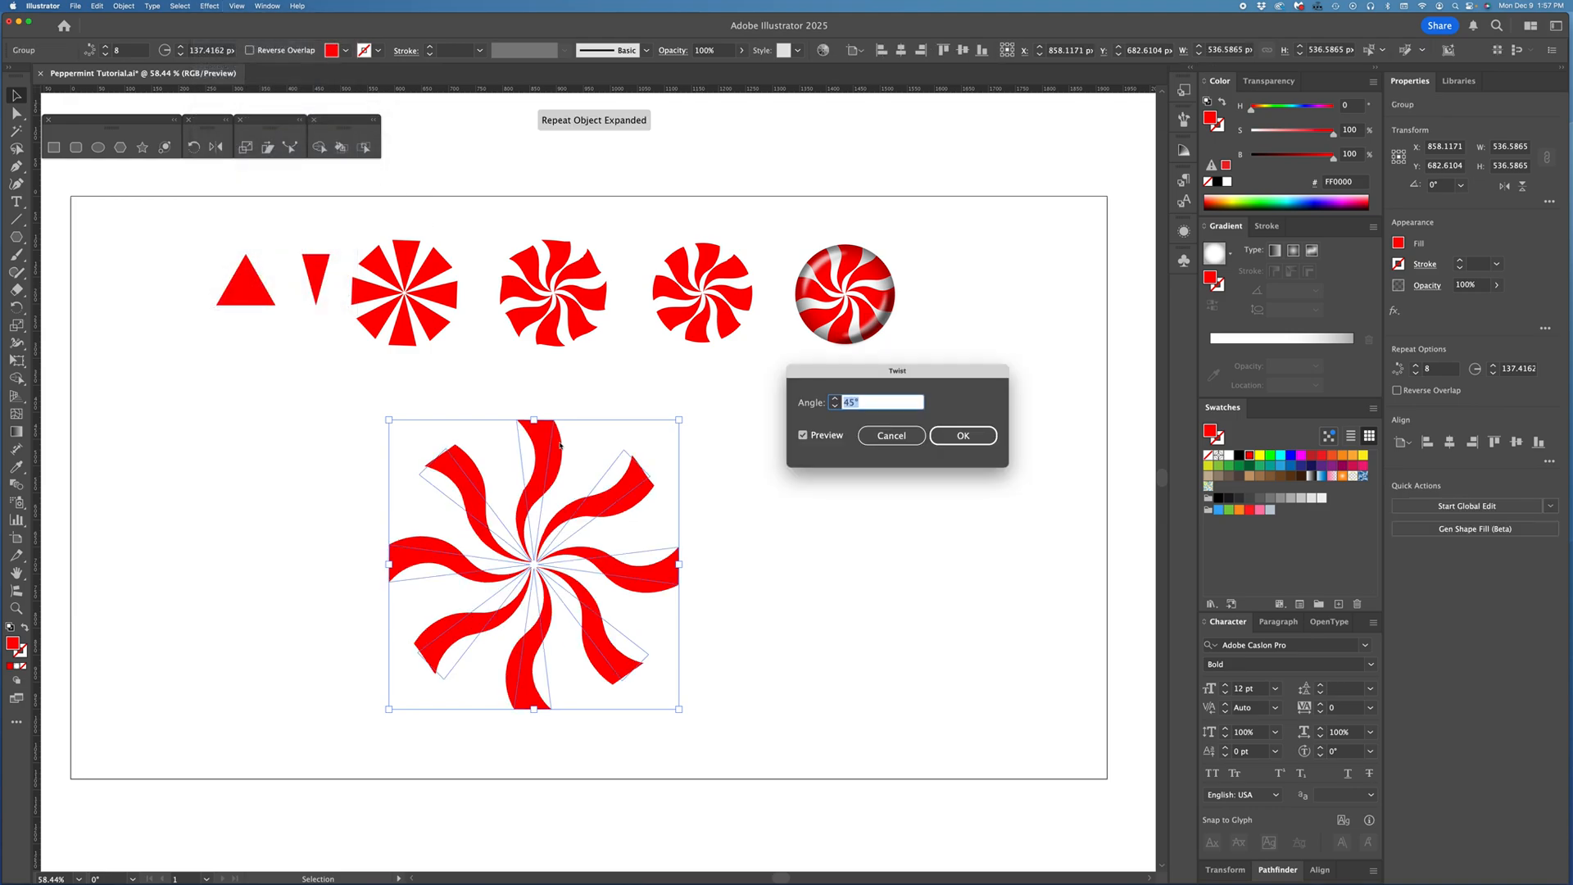
left_click_drag(875, 374, 814, 408)
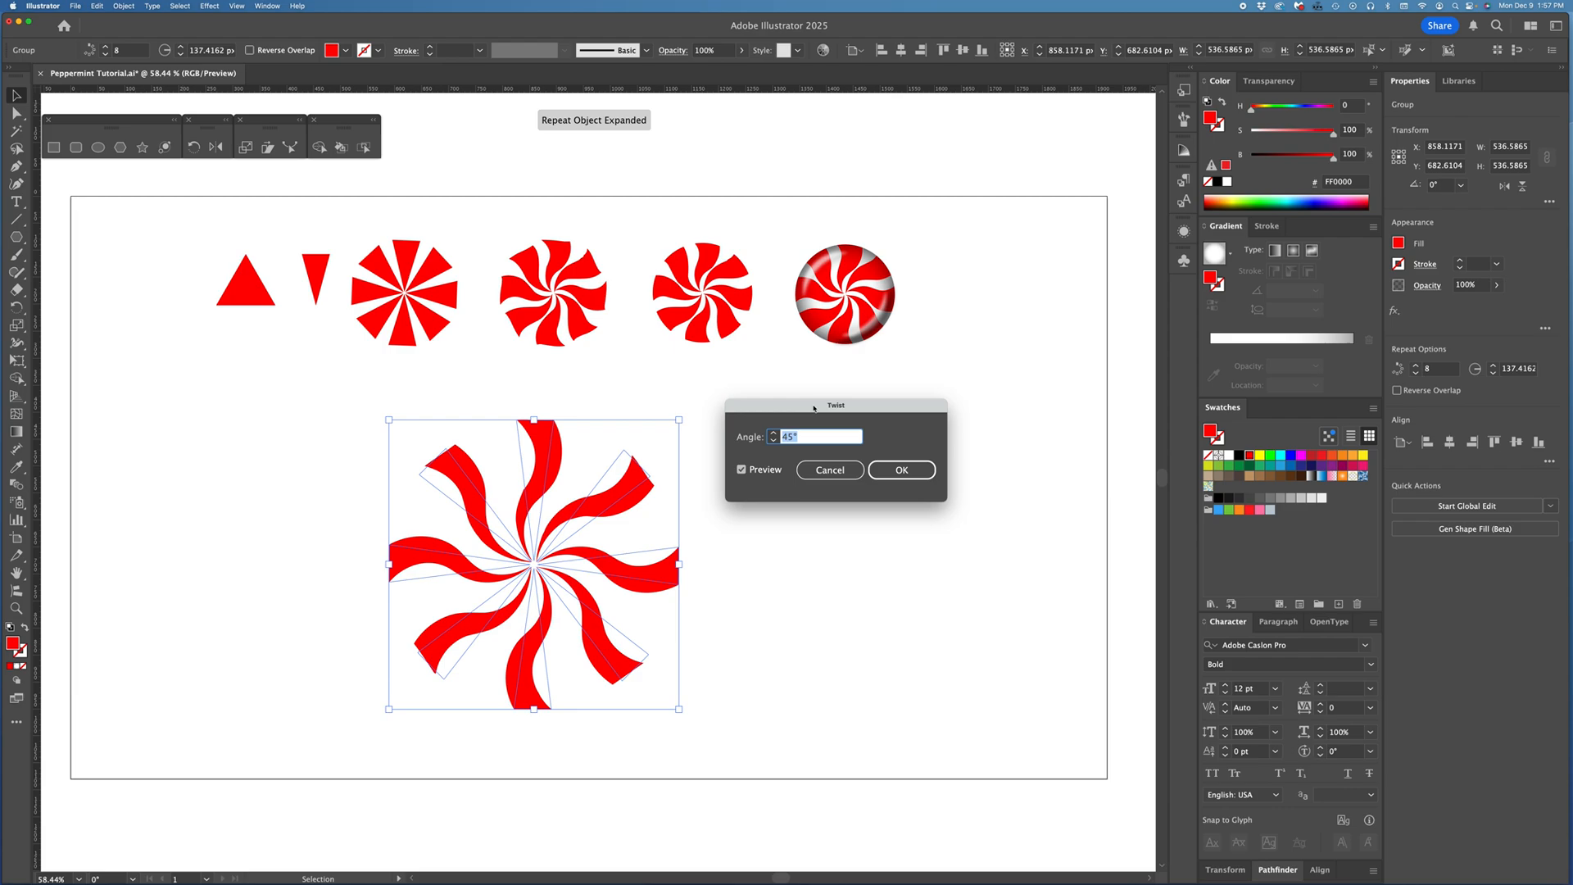
left_click(772, 433)
left_click(773, 434)
left_click(773, 433)
left_click(773, 441)
left_click(773, 441)
left_click(773, 441)
left_click(771, 442)
left_click(773, 434)
left_click(773, 433)
left_click(772, 434)
left_click(772, 433)
left_click(773, 433)
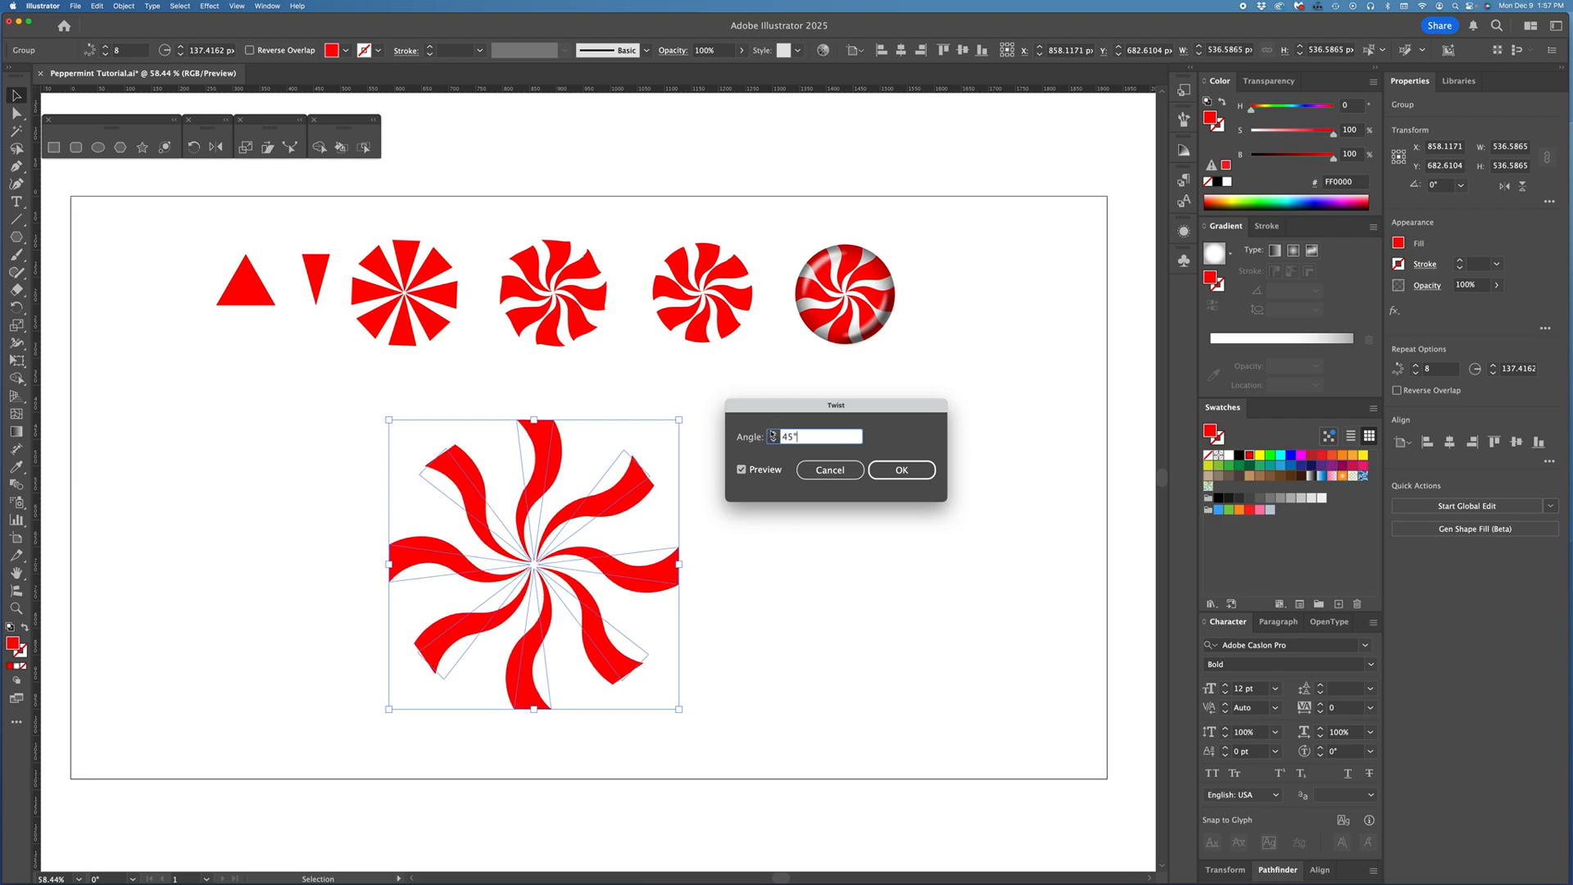
left_click(903, 471)
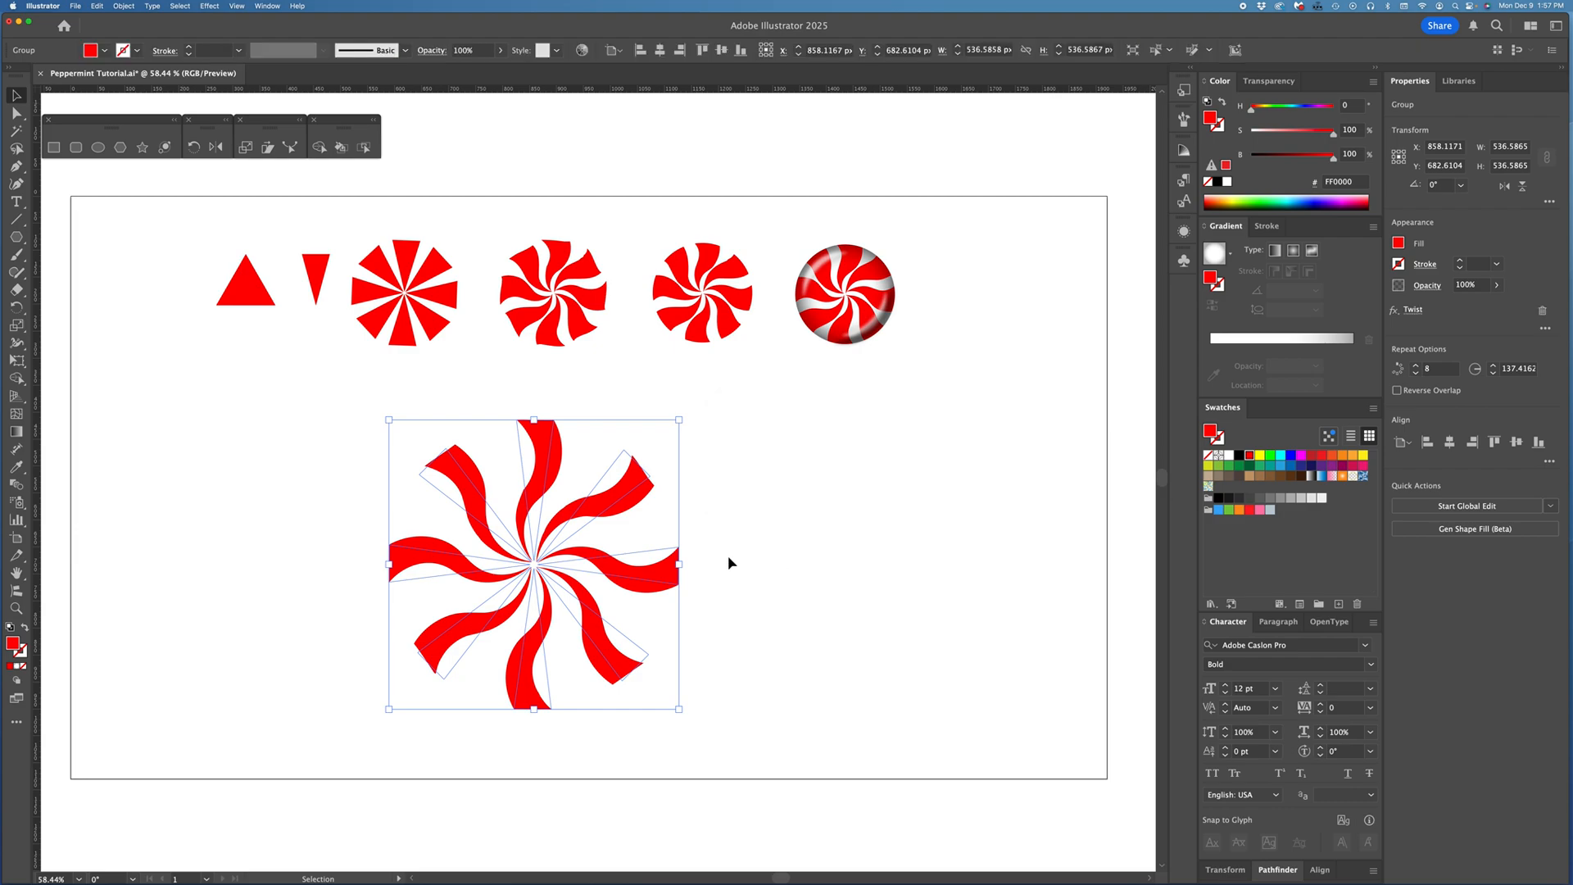
Step: Move the twisted swirl slightly up and to the left on the artboard
left_click(250, 543)
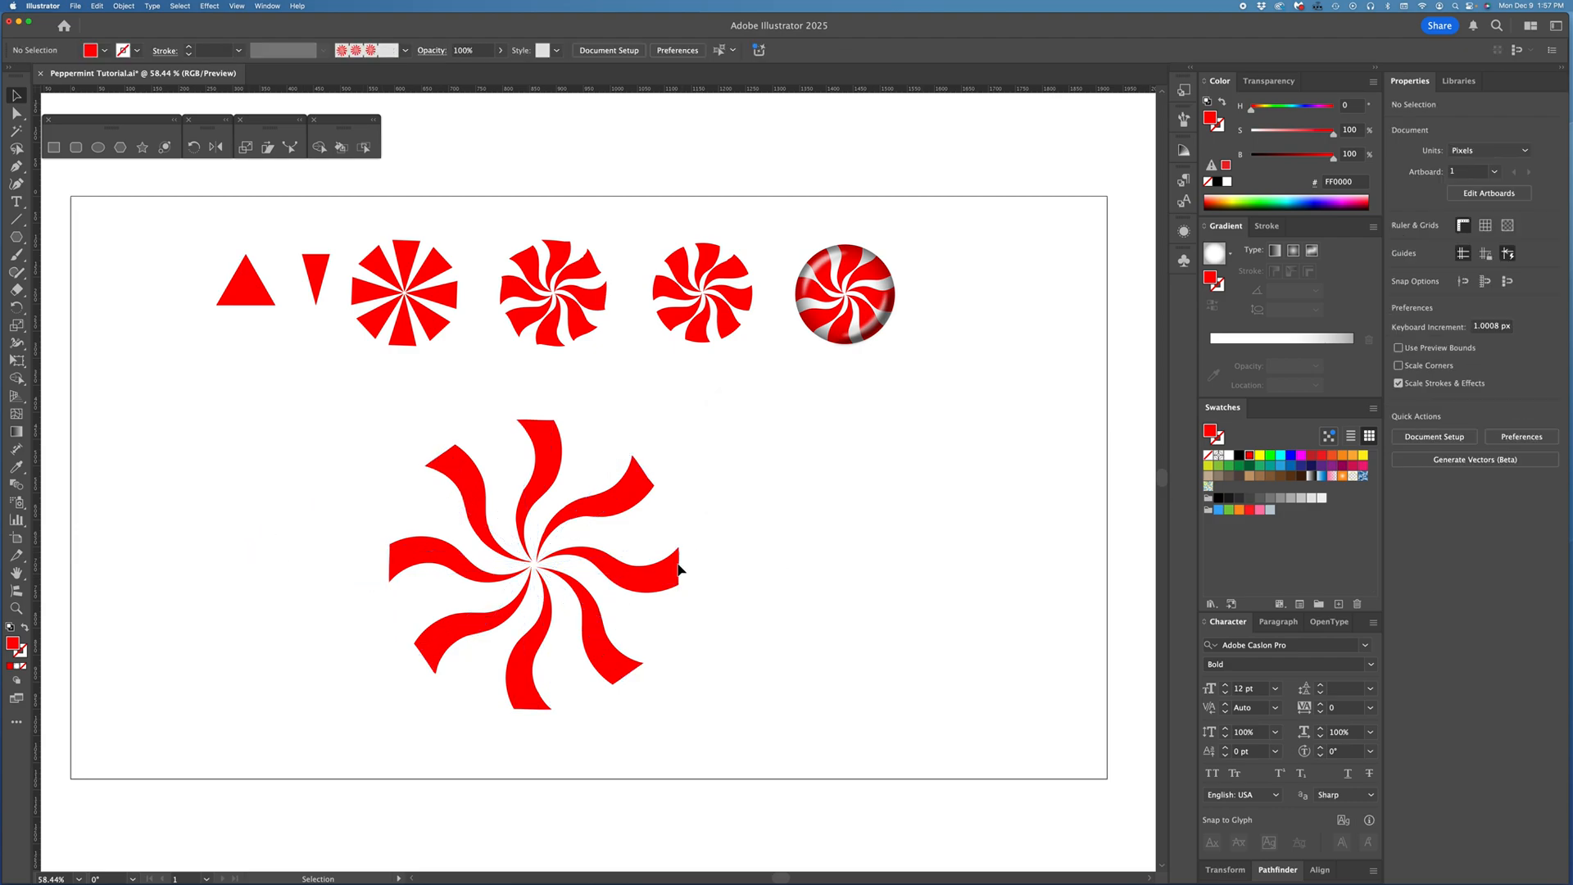
mouse_move(651, 584)
left_mouse_down()
mouse_move(636, 562)
mouse_move(627, 582)
left_mouse_up()
left_click(244, 526)
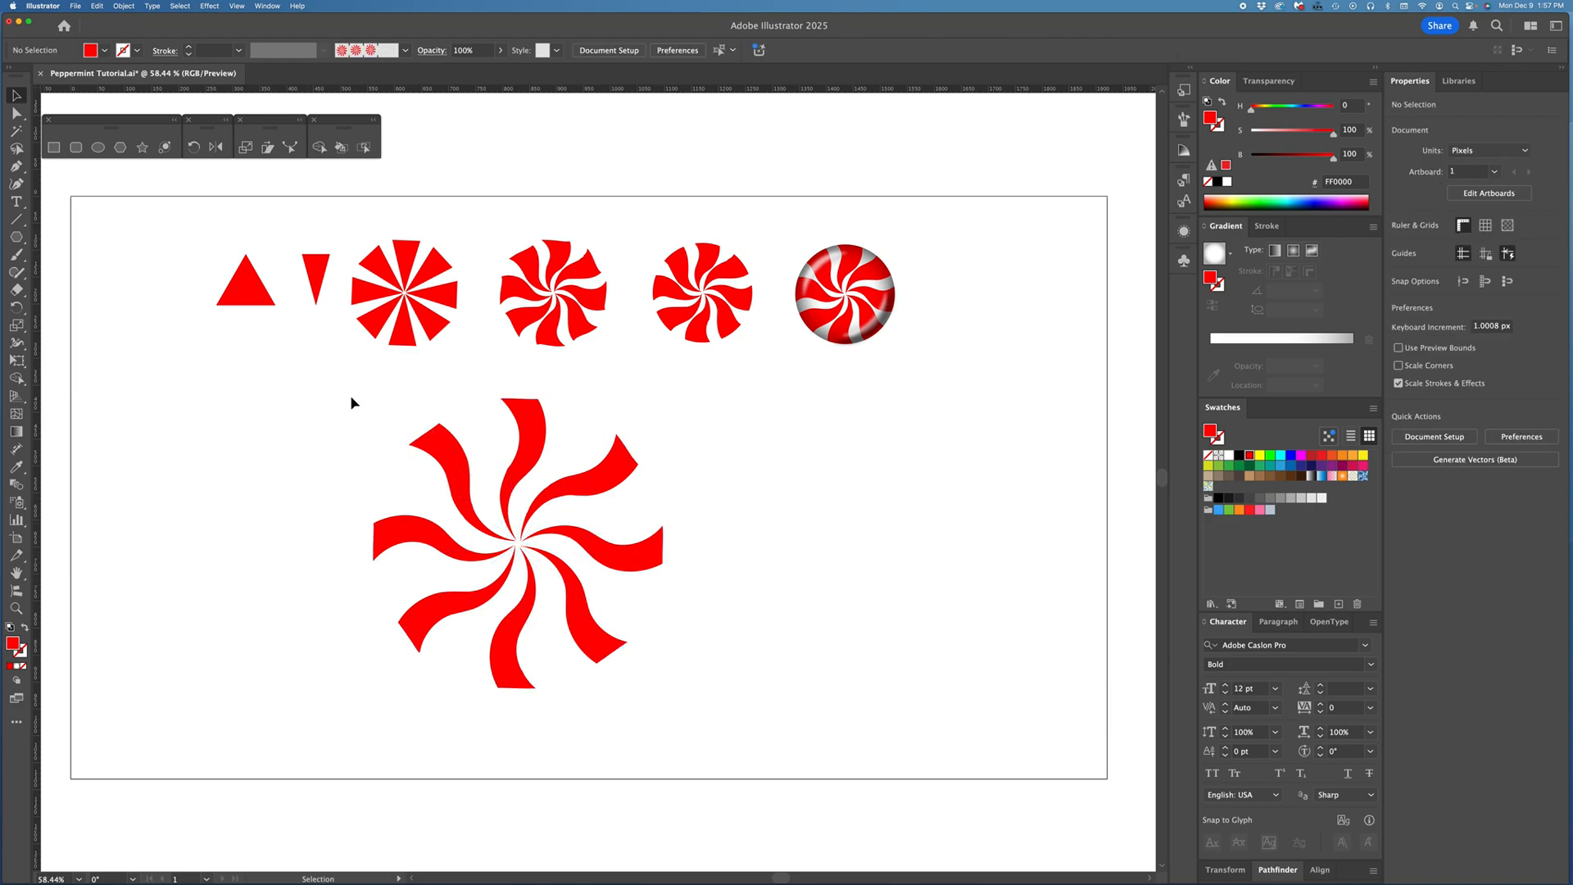
Step: Draw a circle about 509 px across from the swirl's centre, and align both objects on their vertical centres
left_click(98, 147)
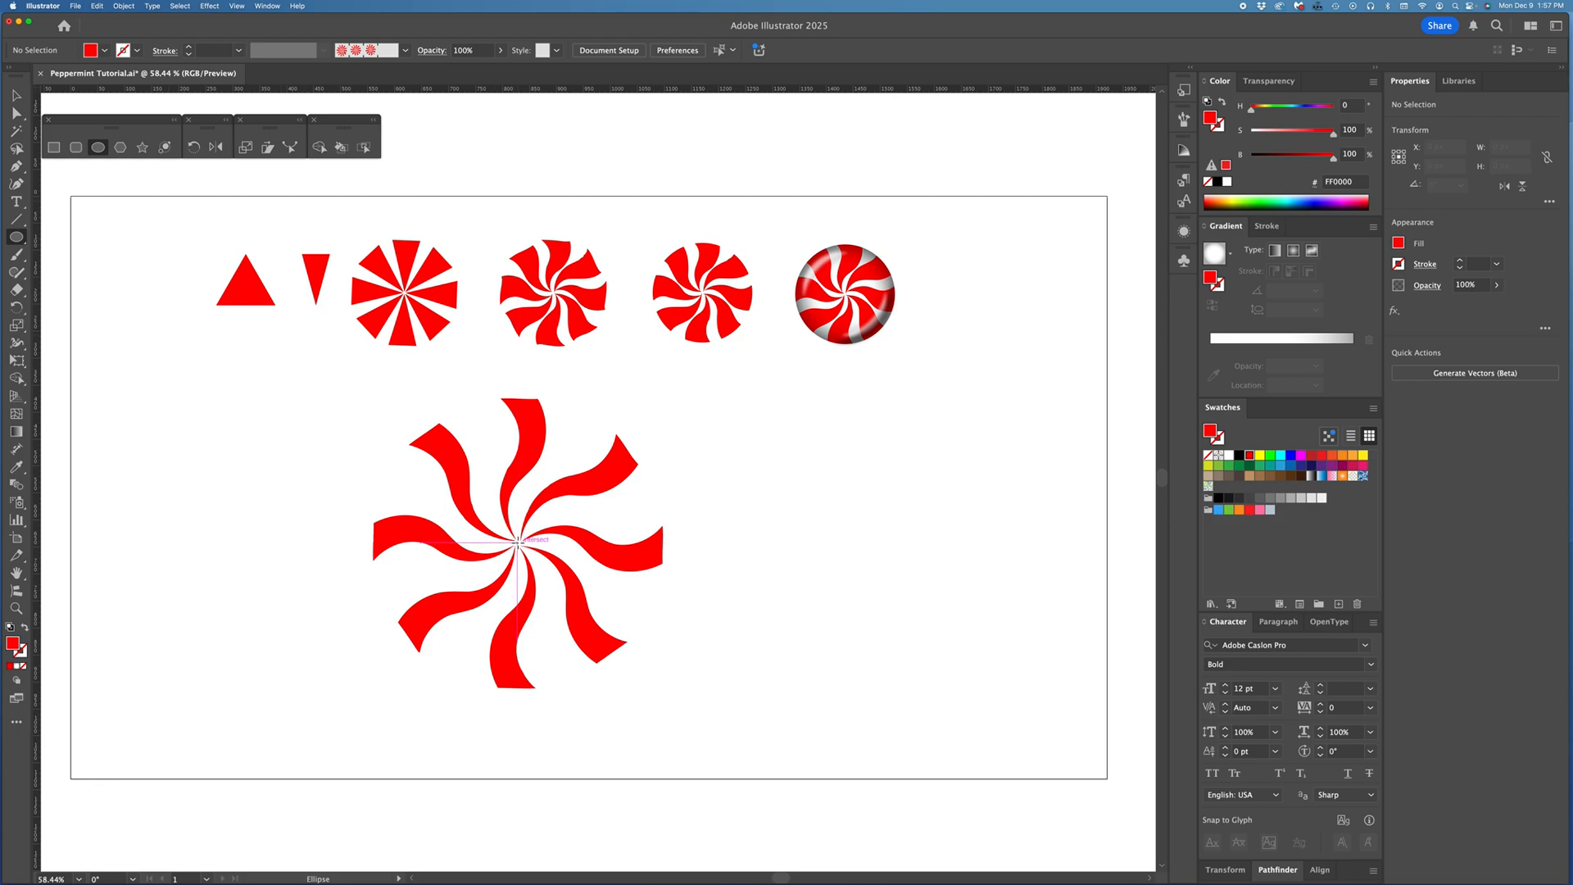
left_click_drag(518, 541, 619, 682)
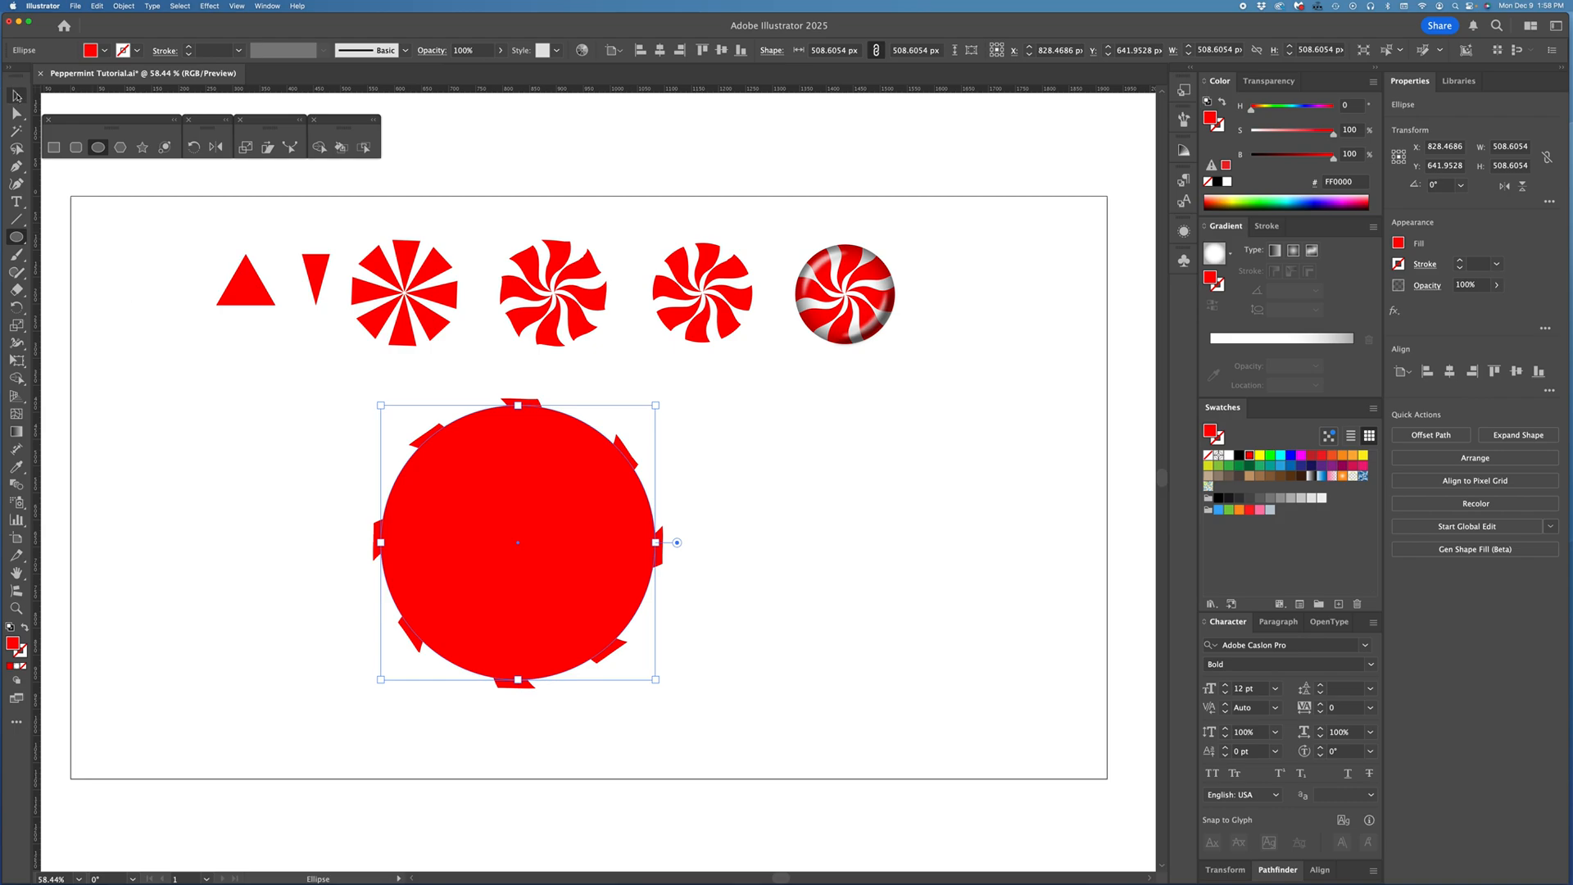
left_click(16, 95)
left_click_drag(295, 397, 690, 690)
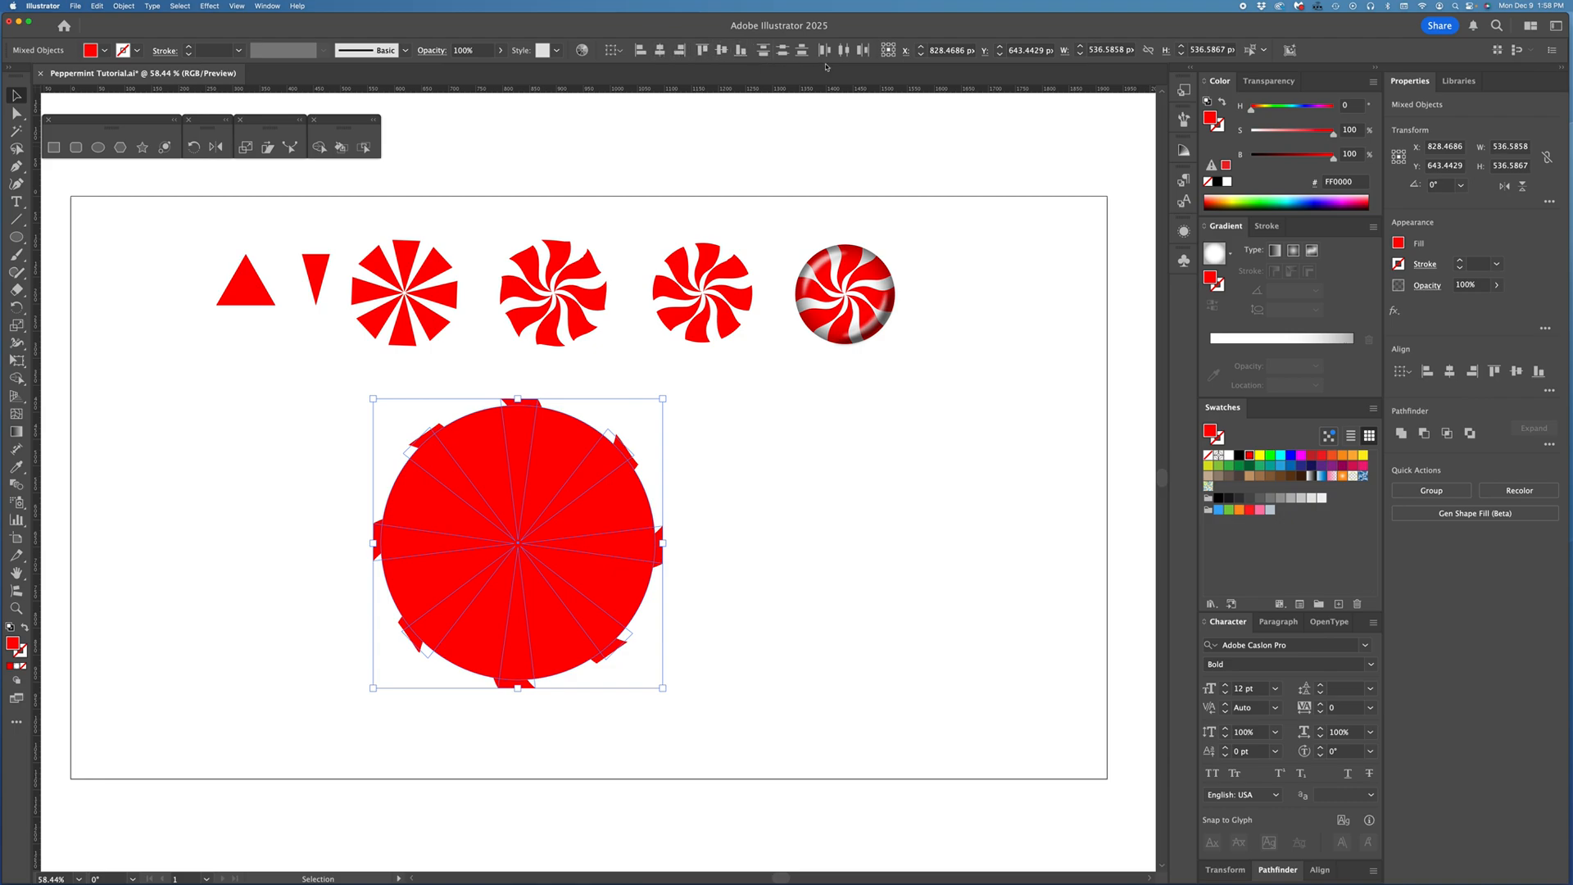
left_click(721, 50)
left_click(722, 50)
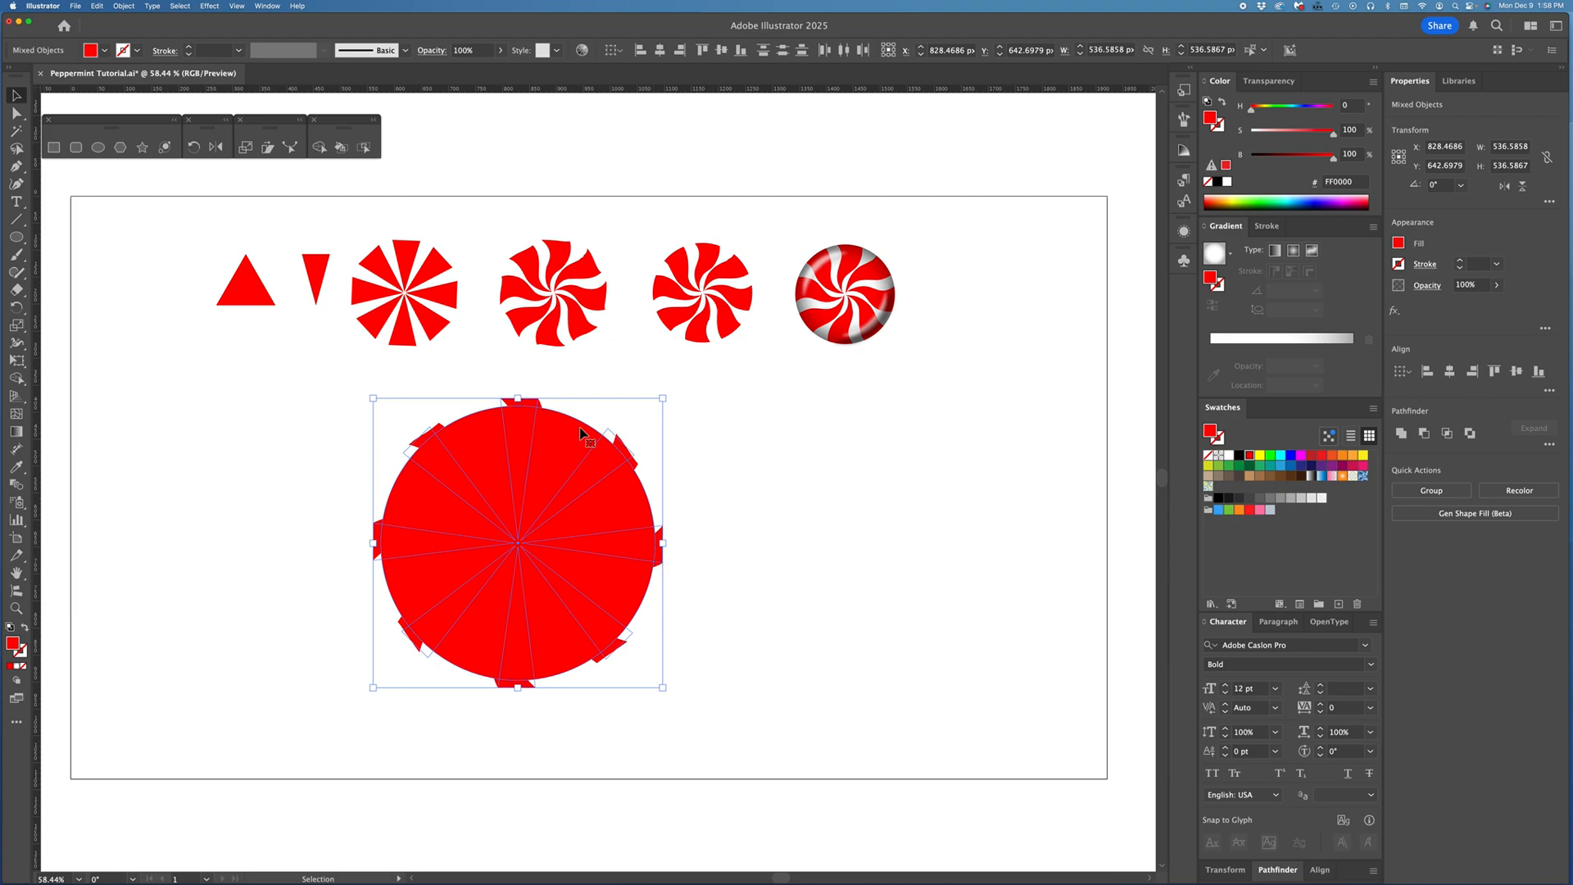
Step: Make a clipping mask that trims the swirl to the circle, and shift the clipped swirl slightly to the right
left_click(123, 6)
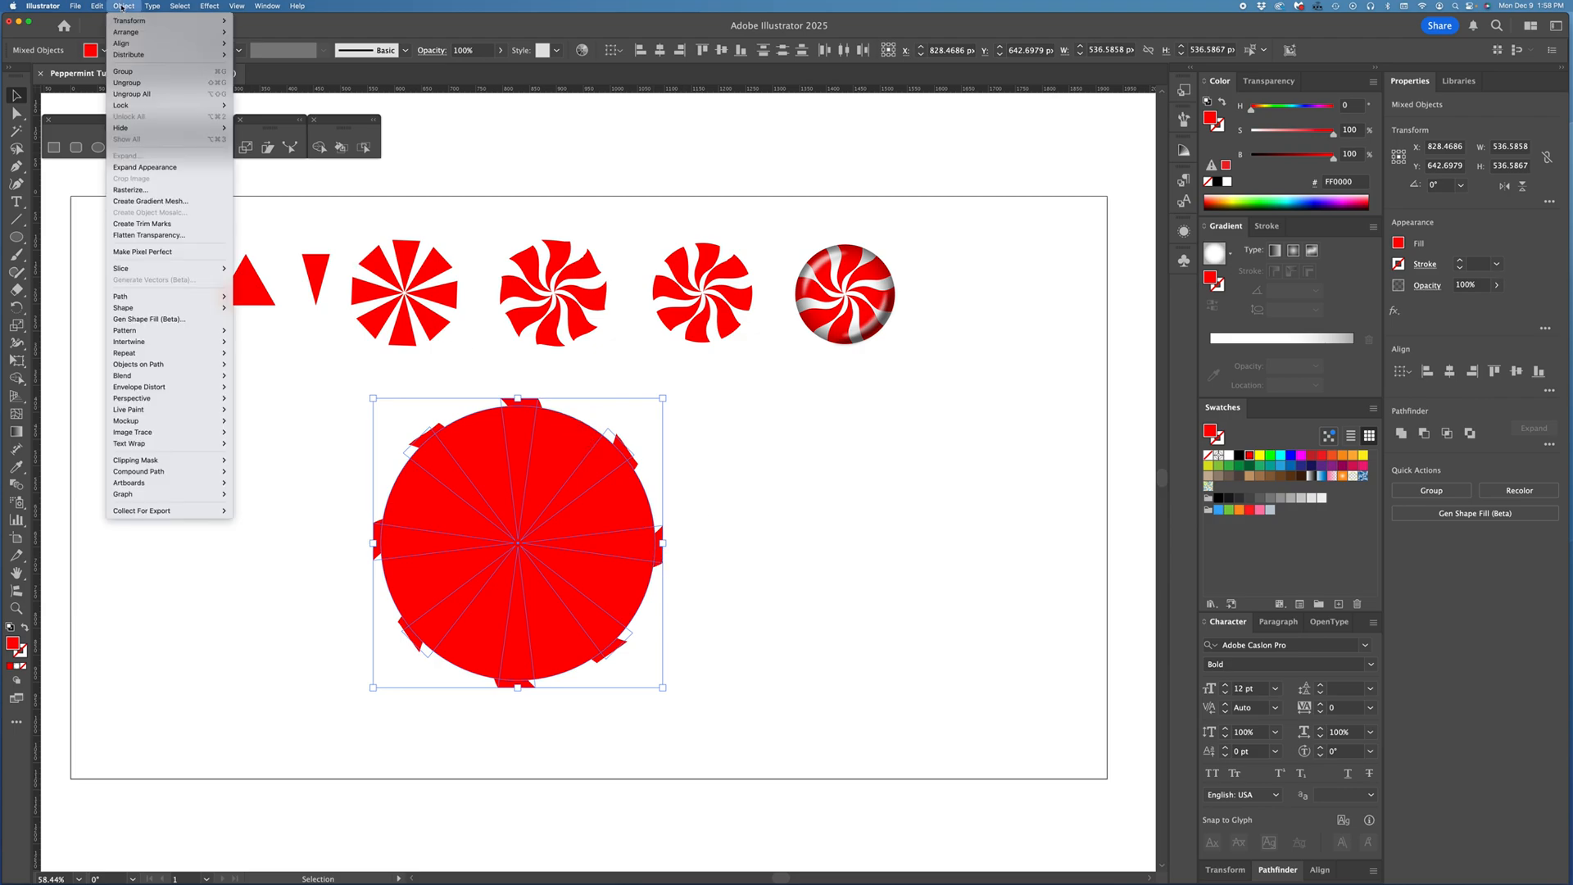
mouse_move(166, 460)
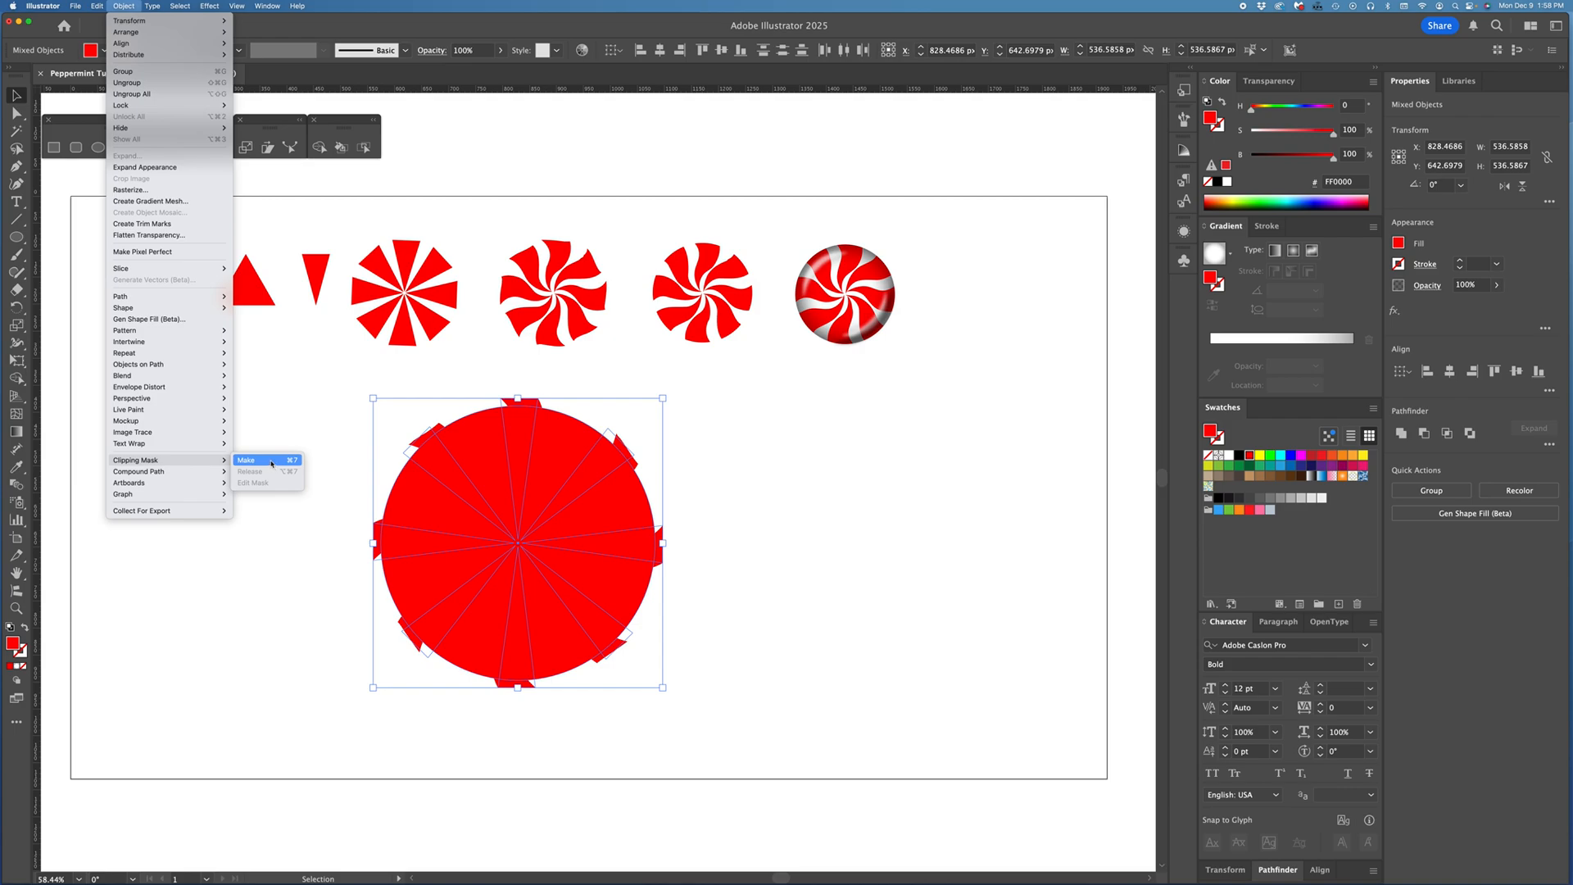
left_click(272, 464)
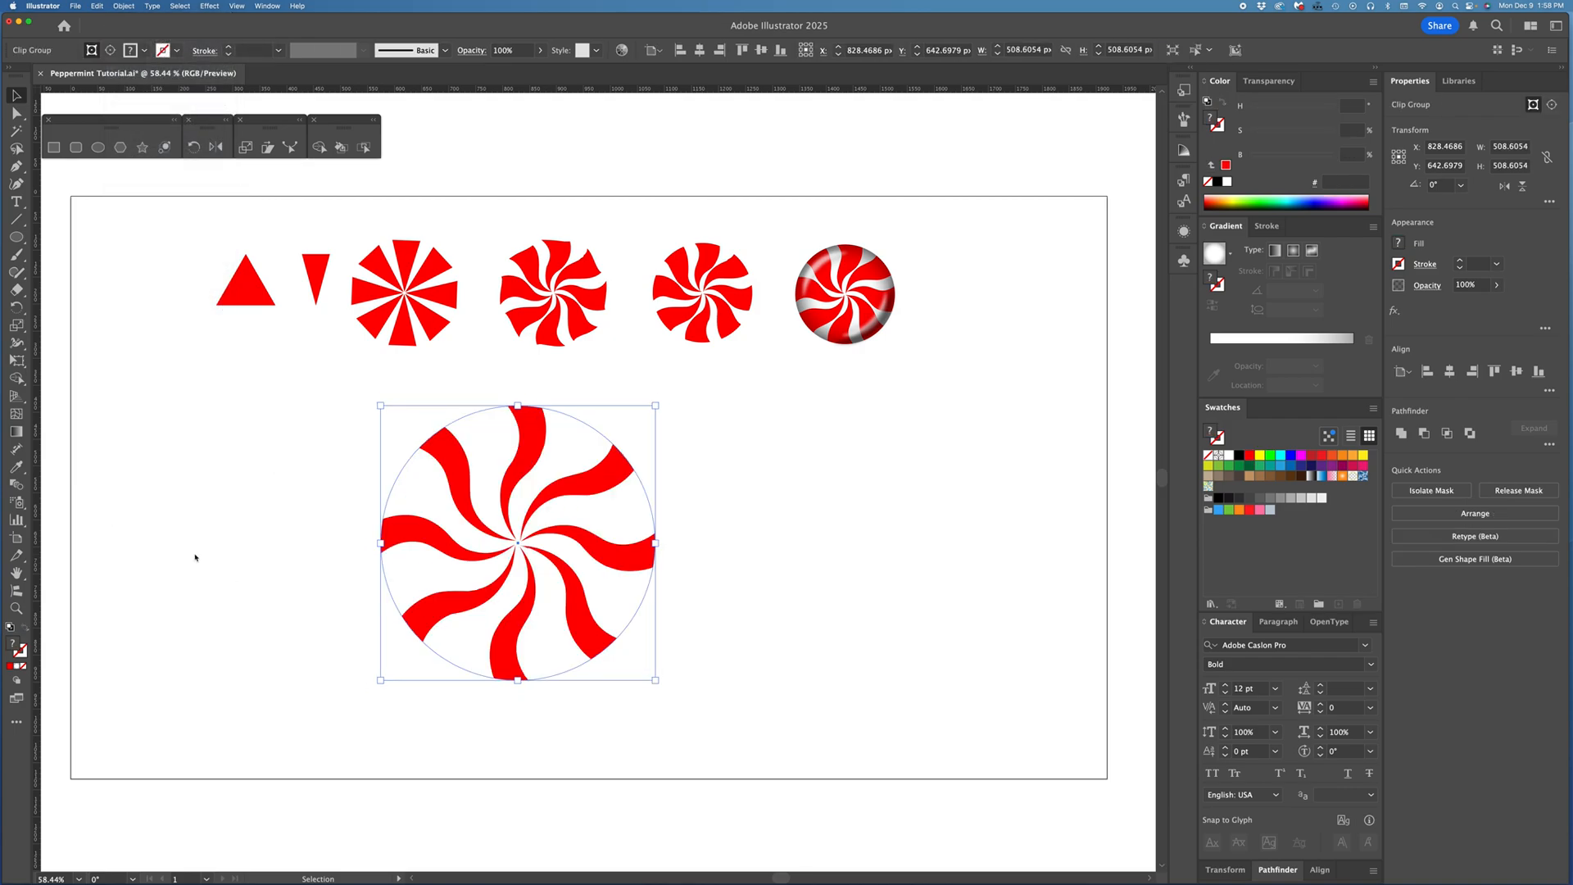
left_click(331, 613)
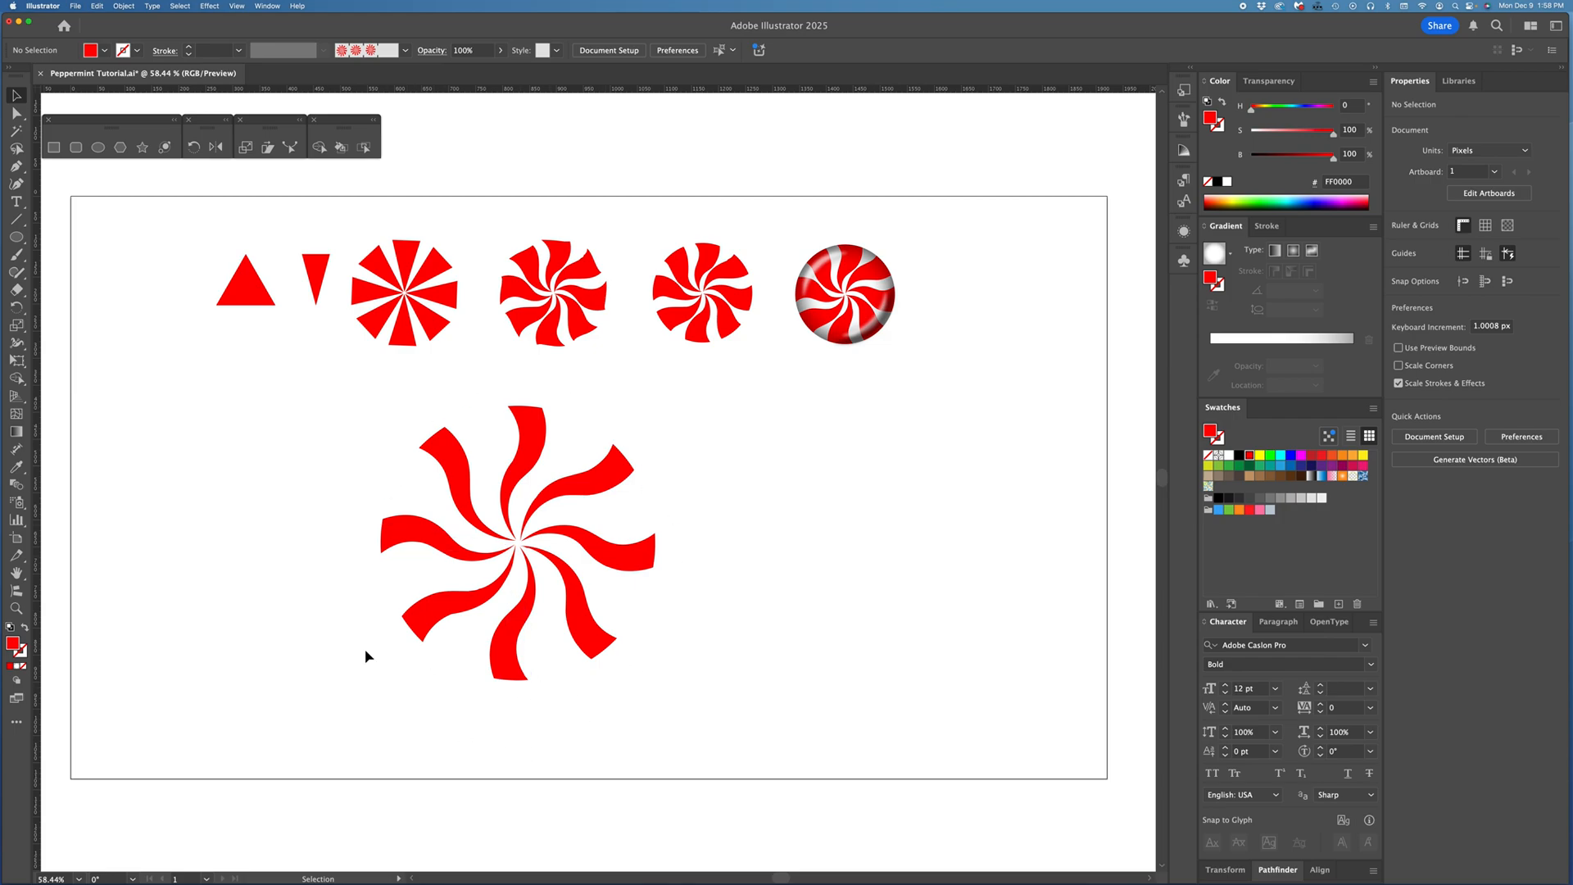
left_click(591, 538)
left_click(282, 503)
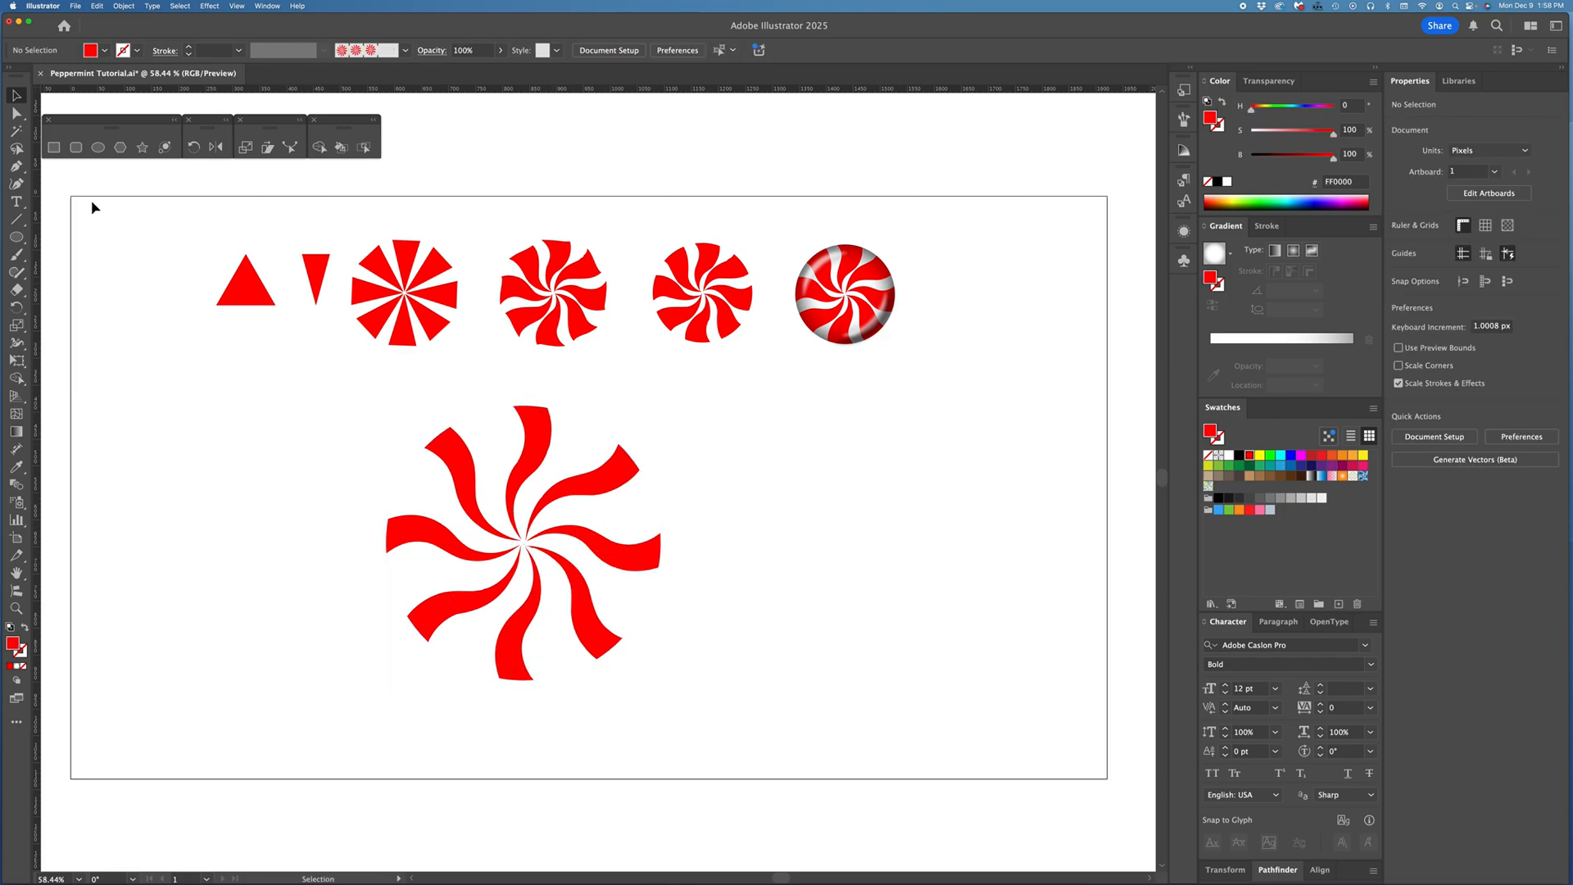
Step: Draw a second circle about 509 px across from the clipped swirl's centre, covering the swirl completely
left_click(99, 148)
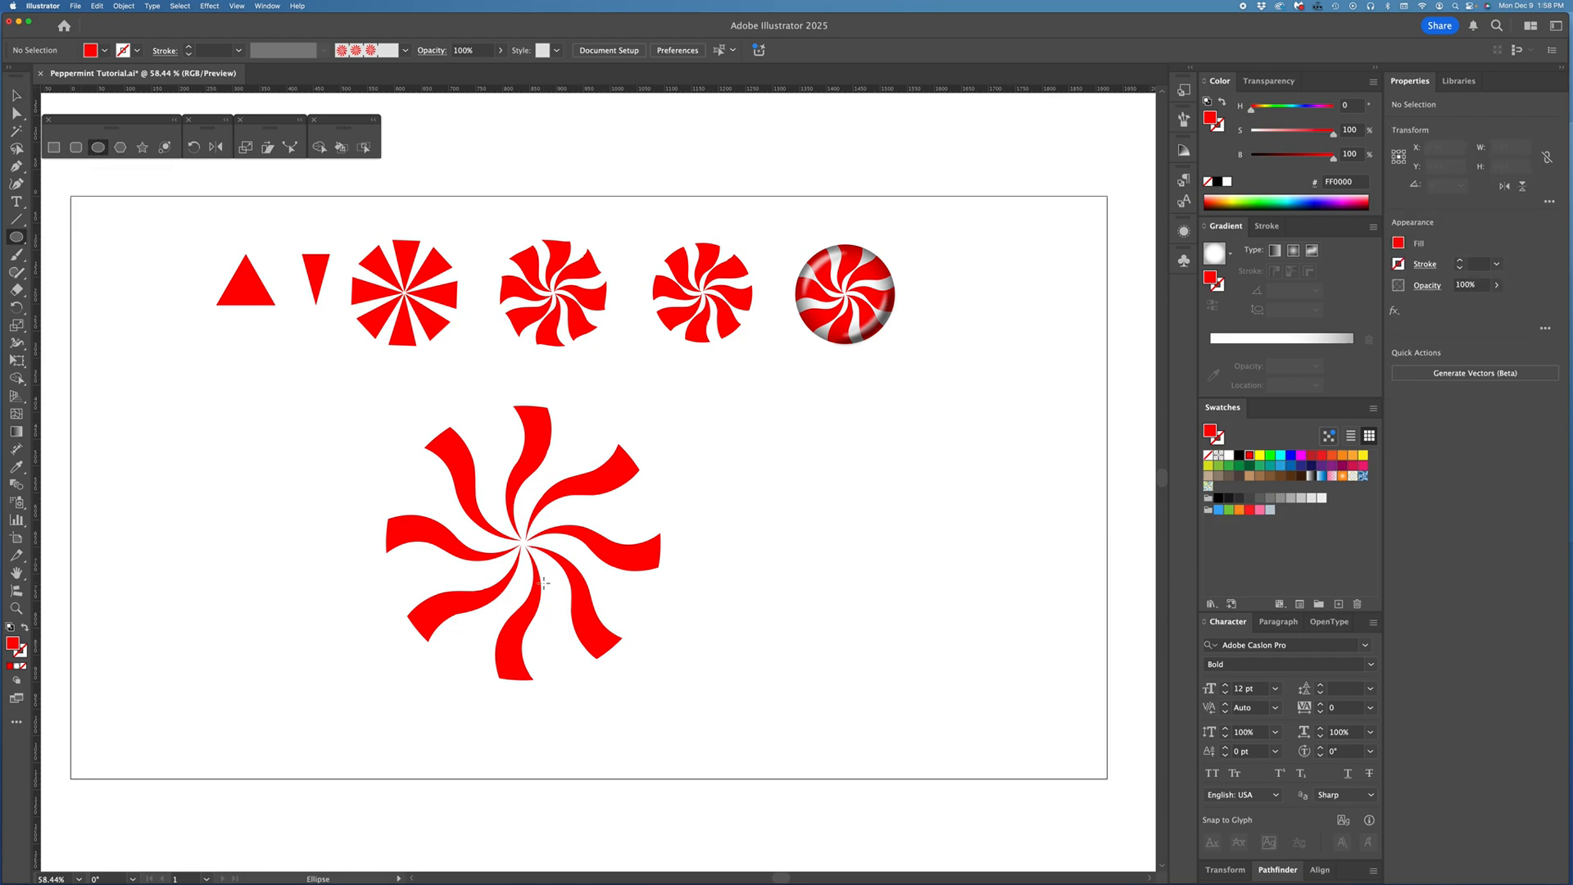
left_click_drag(525, 544, 643, 678)
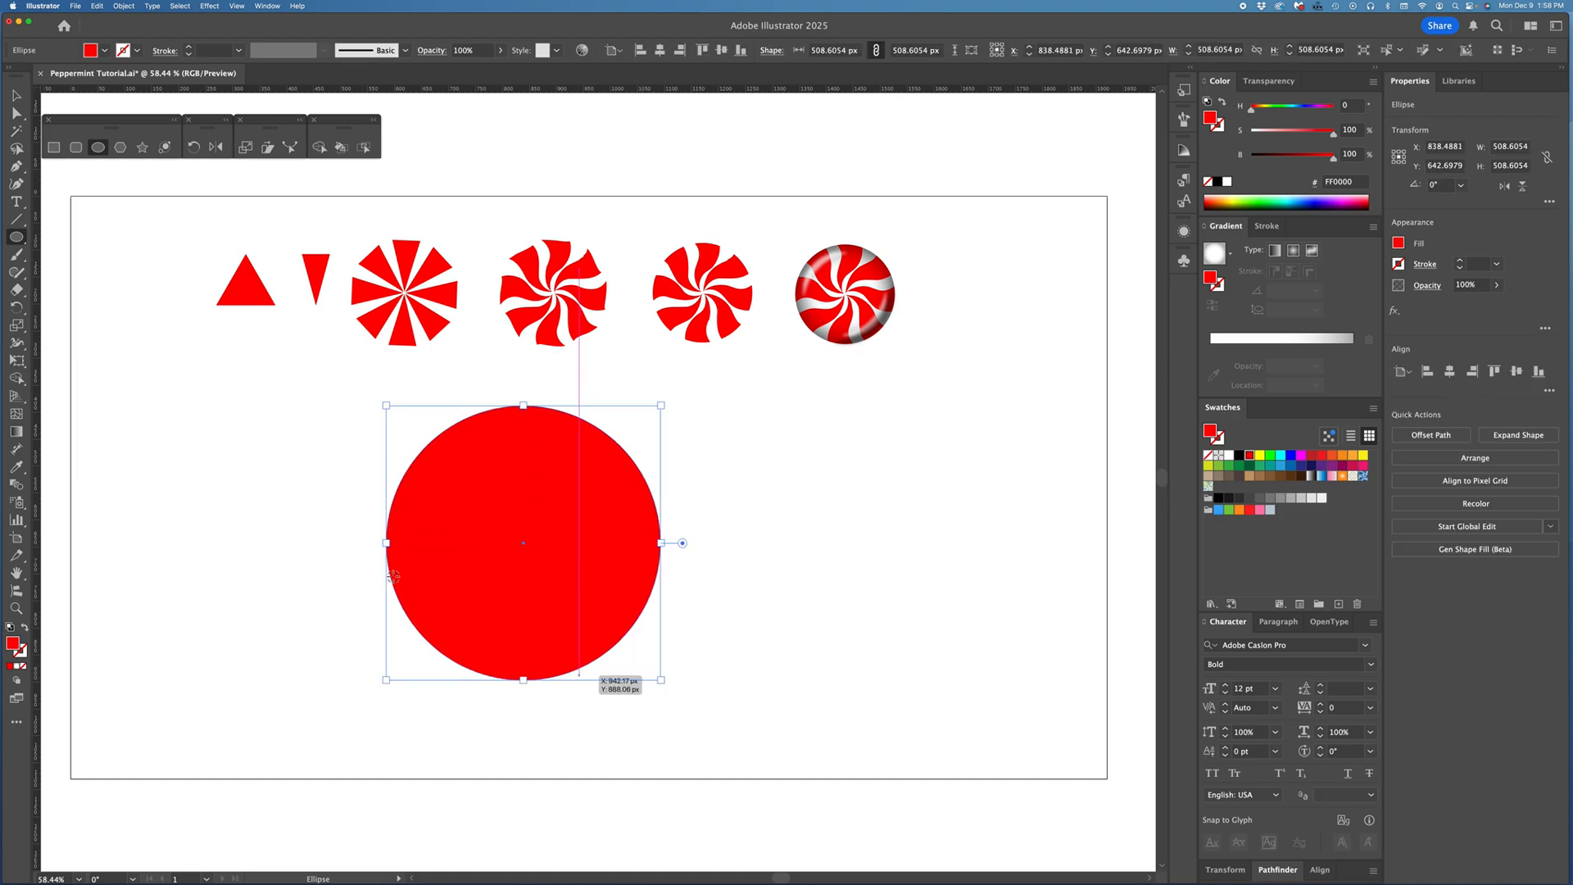
key("v")
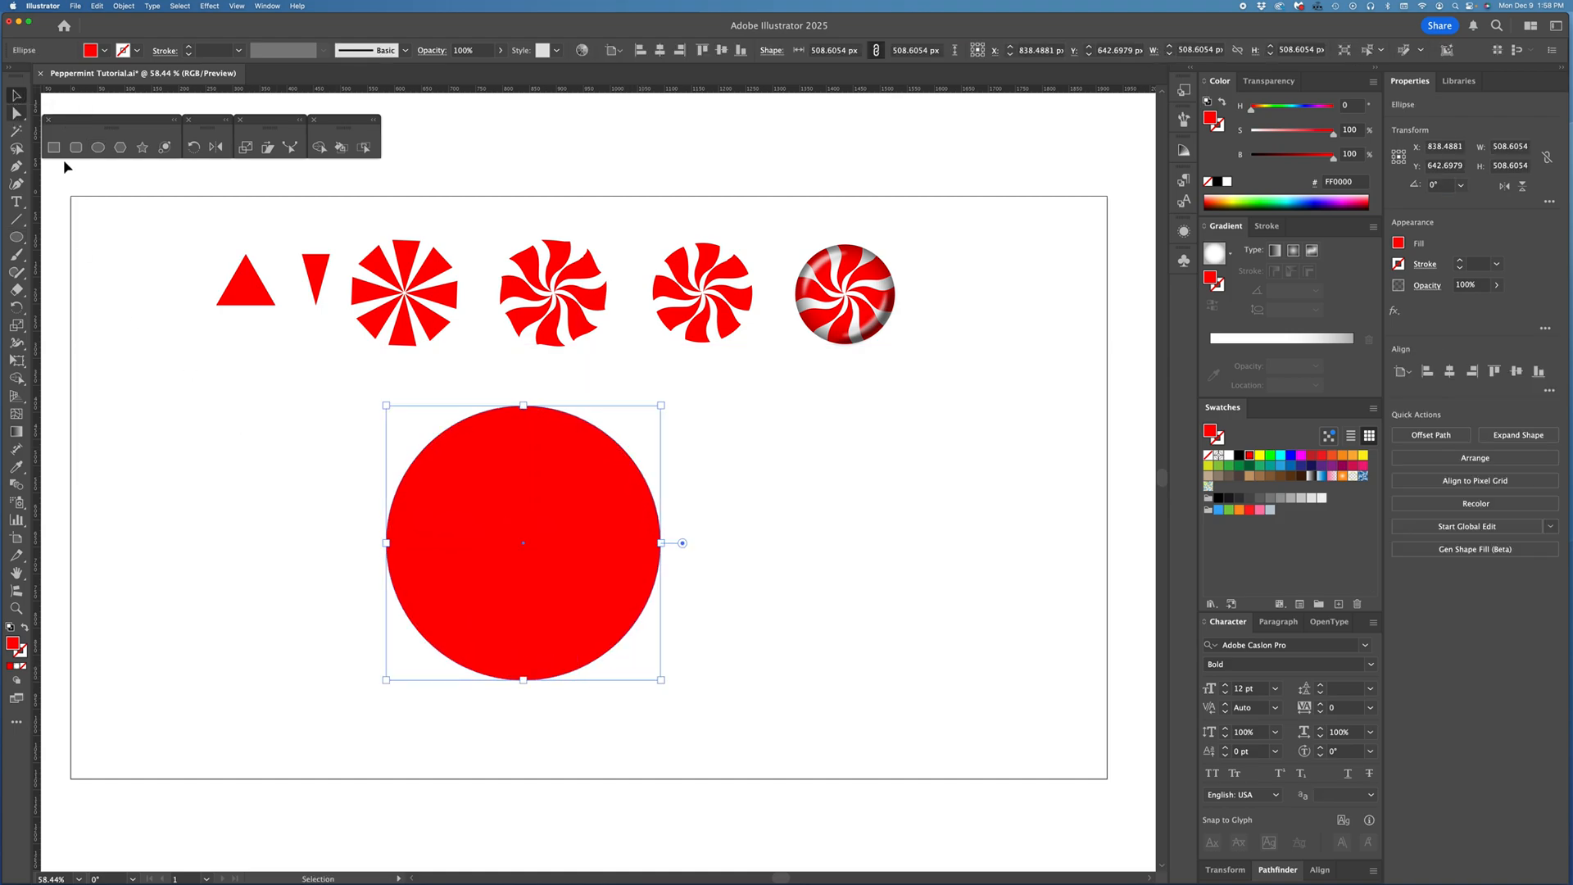
Step: Fill the new circle with a white-to-grey radial gradient and move its white colour stop outward to about 78%
left_click(1293, 250)
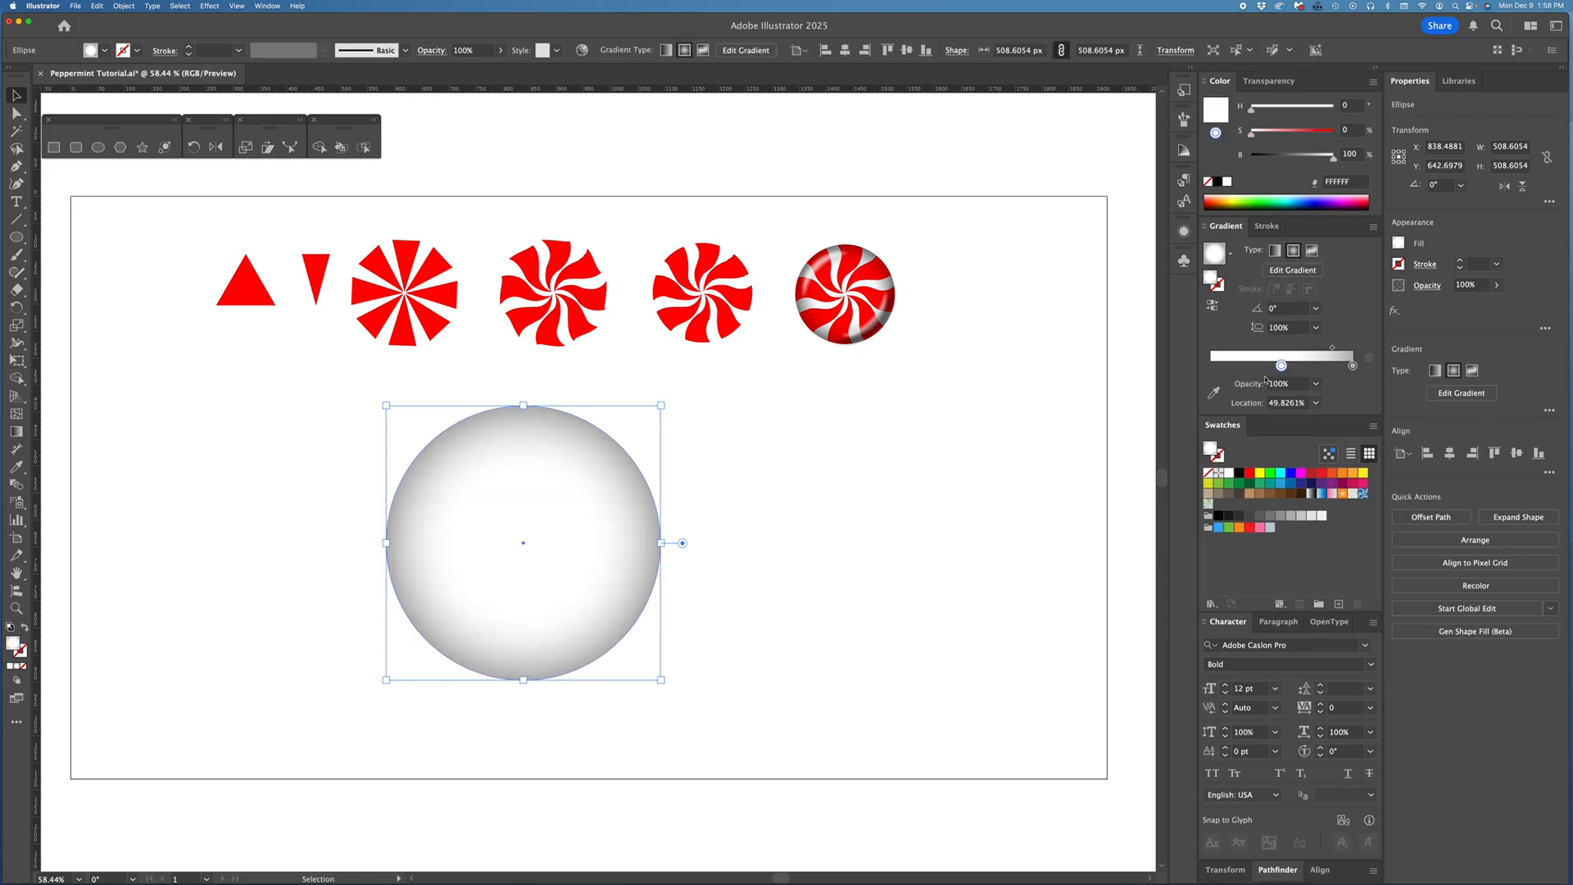
key("g")
key("v")
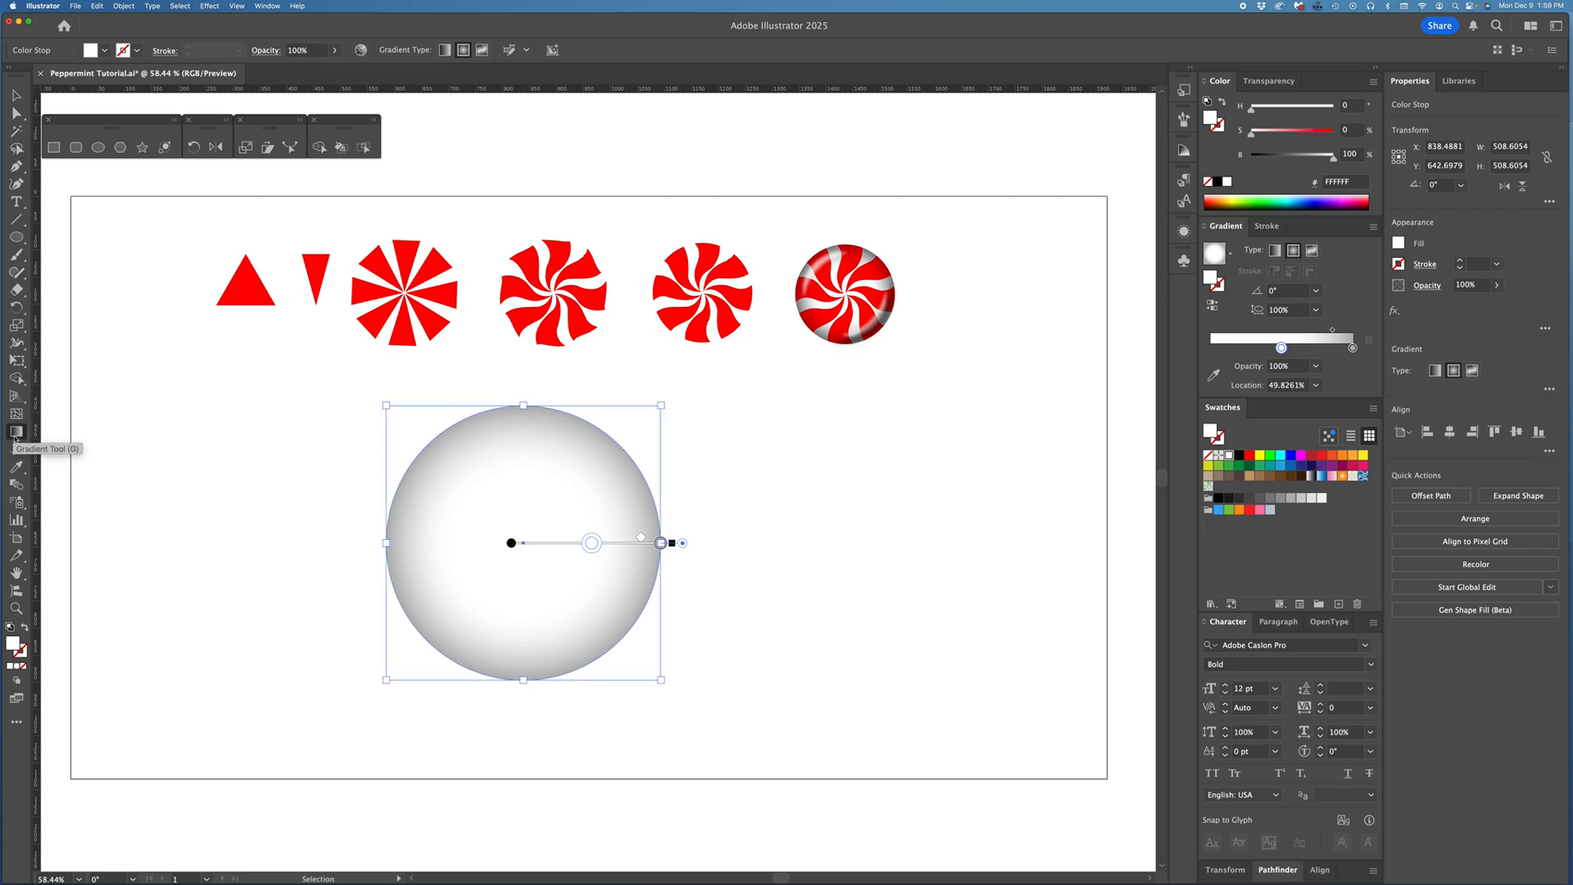
left_click(15, 432)
mouse_move(595, 551)
left_mouse_down()
mouse_move(555, 552)
mouse_move(629, 550)
left_mouse_up()
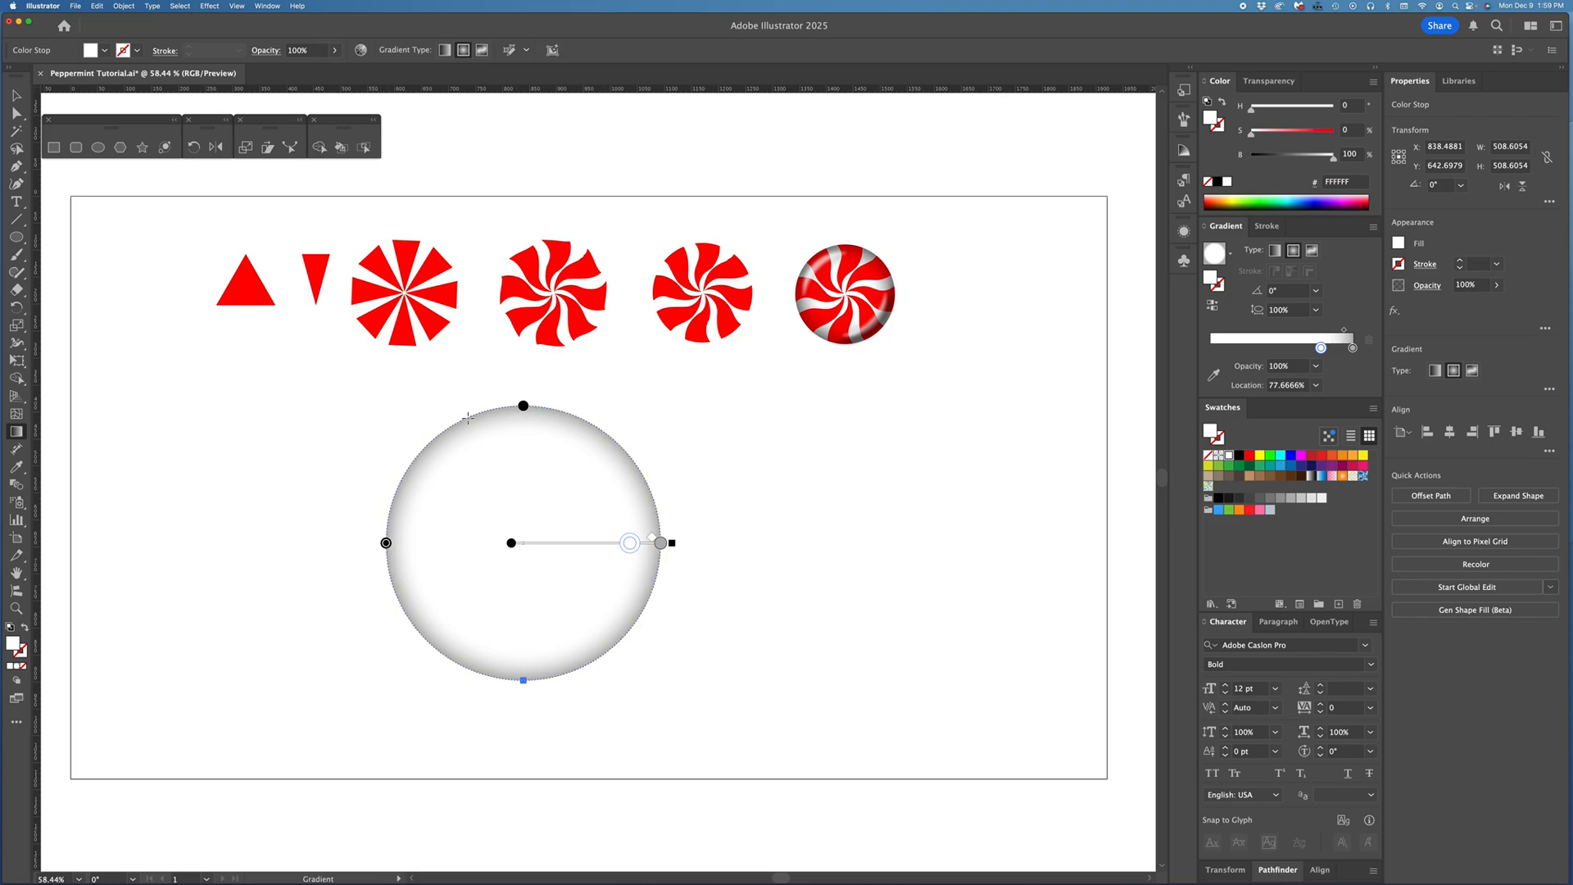
Step: Move the white colour stop of the circle's radial gradient outward to about 79%
mouse_move(635, 550)
left_mouse_down()
mouse_move(604, 551)
mouse_move(623, 553)
left_mouse_up()
mouse_move(555, 556)
left_mouse_down()
mouse_move(521, 554)
mouse_move(633, 544)
left_mouse_up()
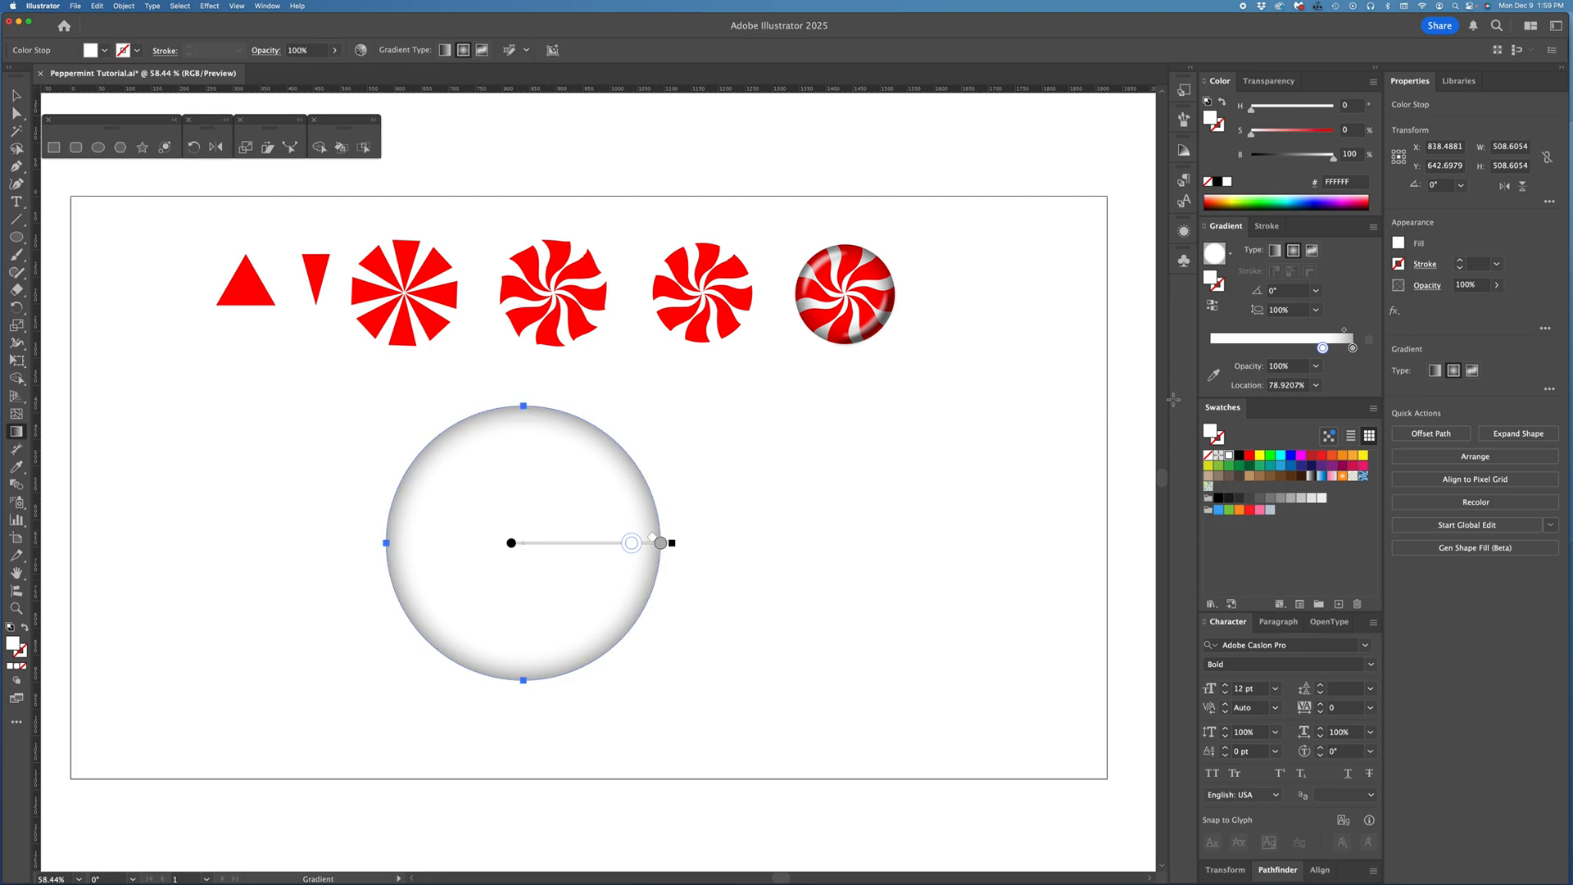
left_click(28, 98)
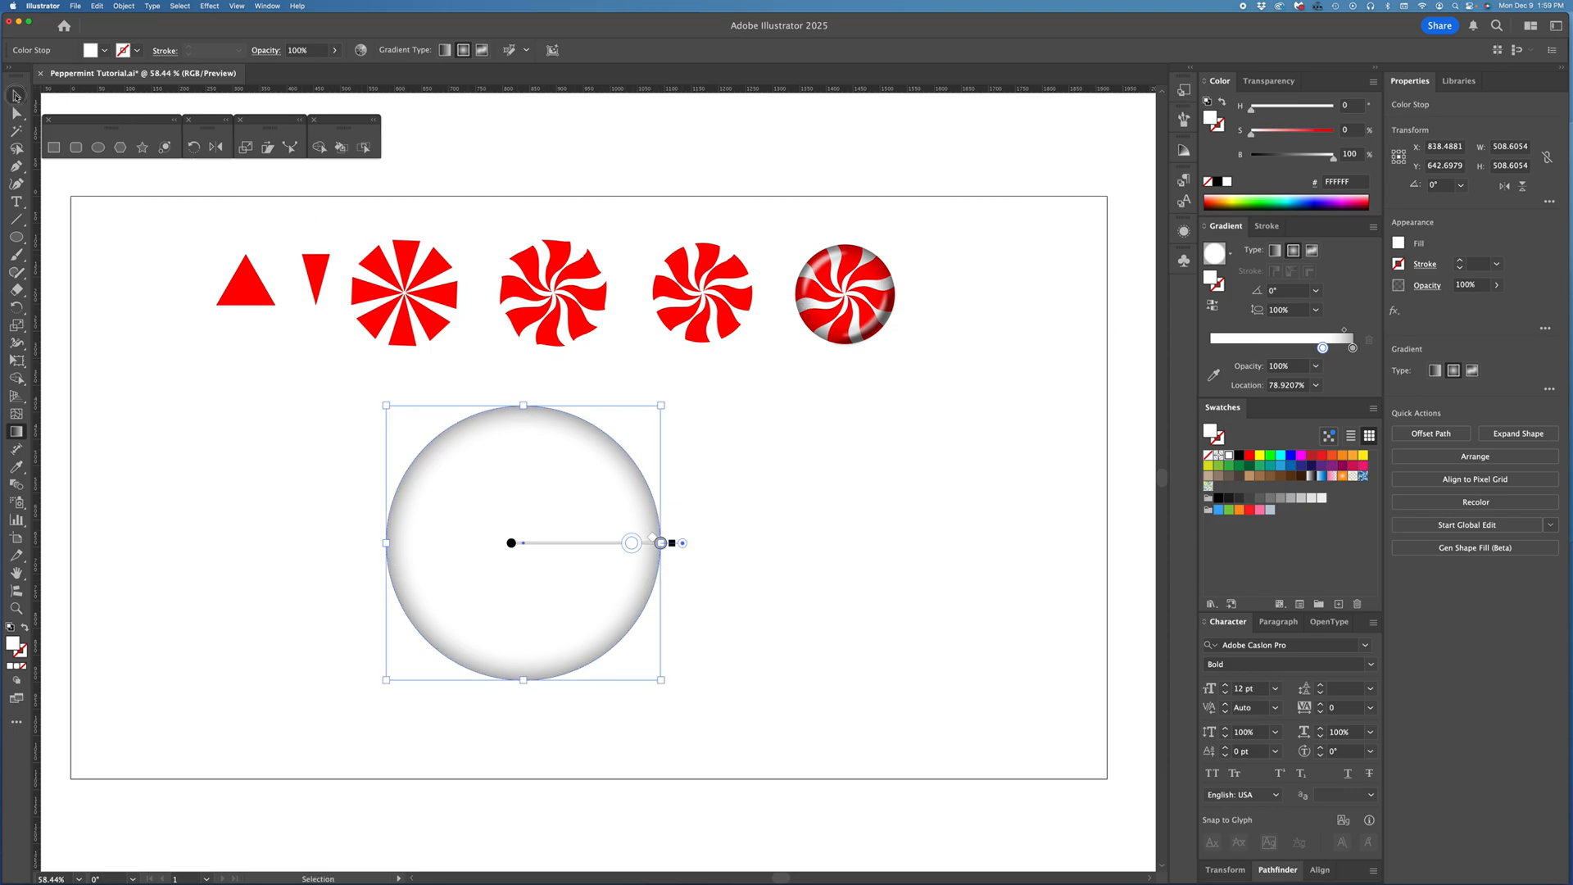
Step: Send the gradient-filled circle to the back, behind the red swirl, and deselect it
left_click(124, 6)
mouse_move(127, 32)
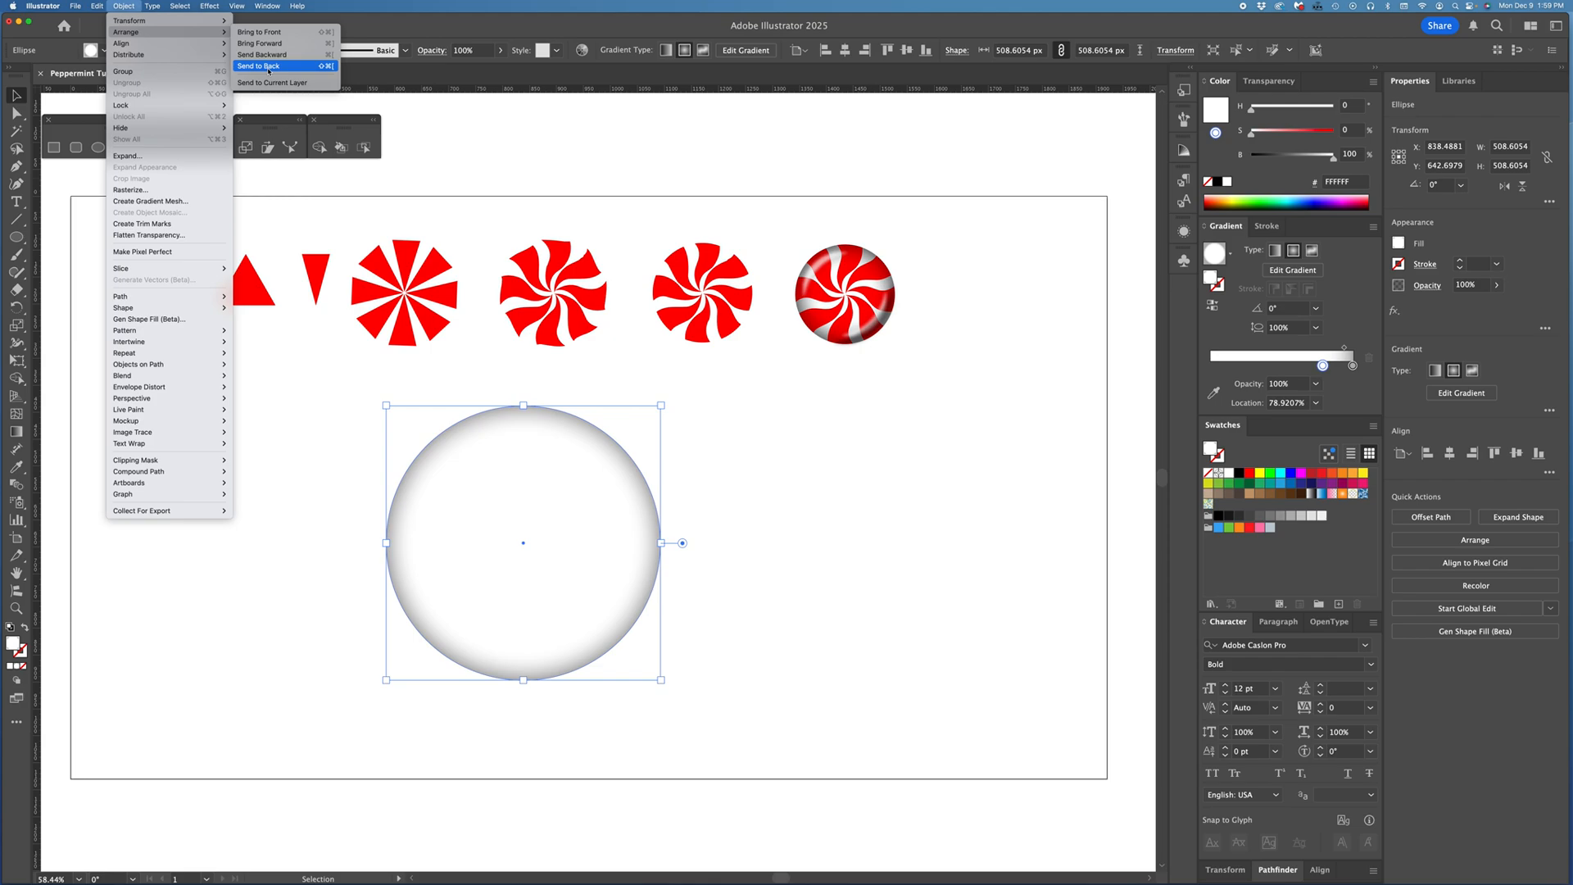
left_click(269, 70)
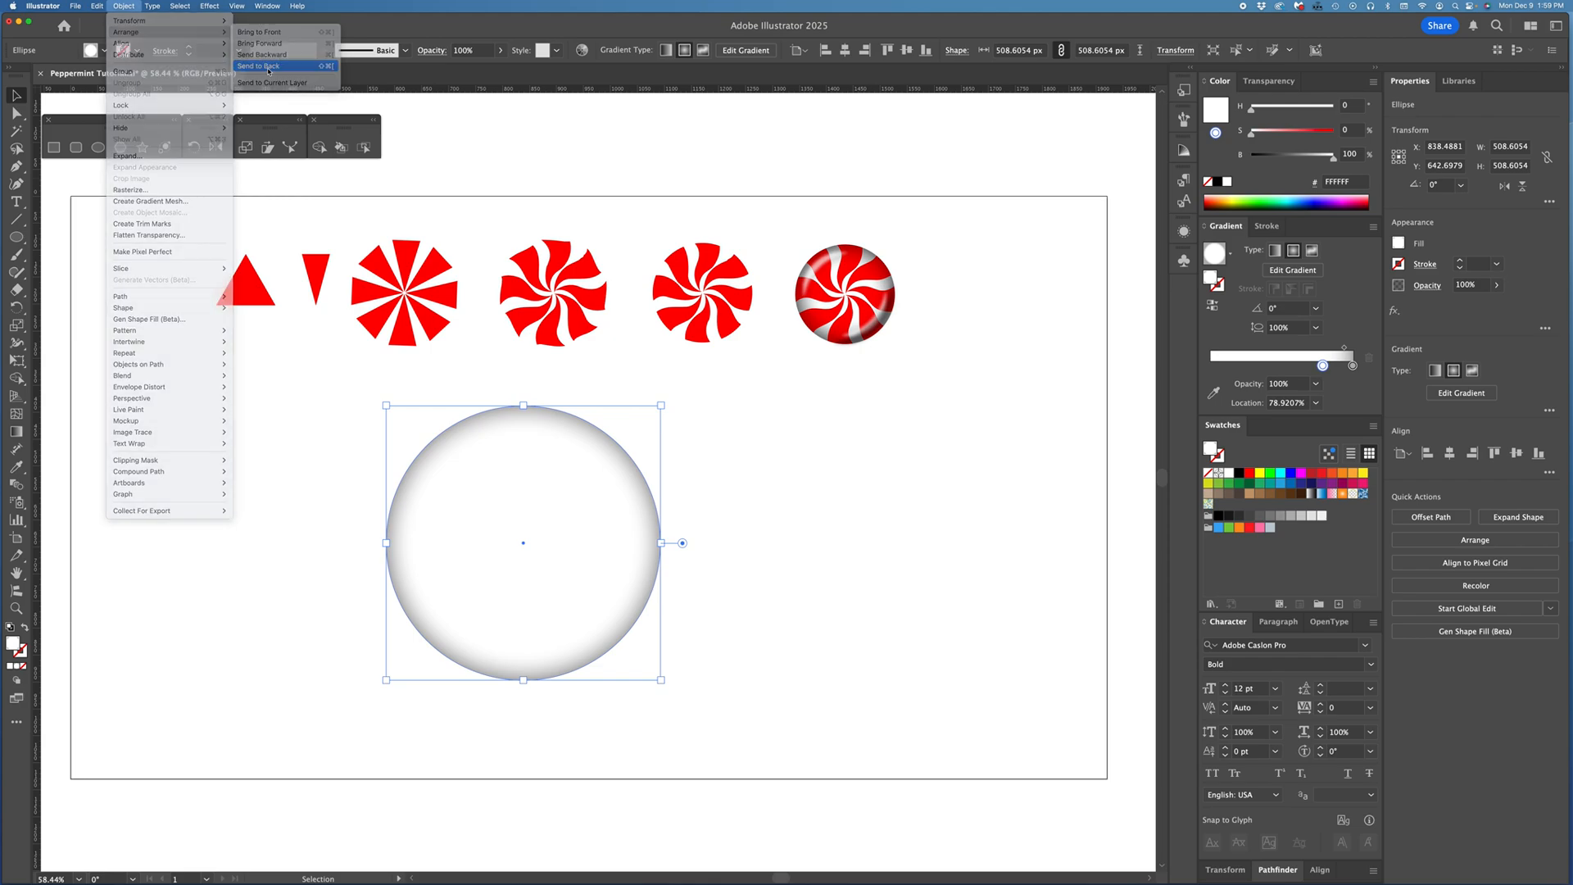
left_click(270, 535)
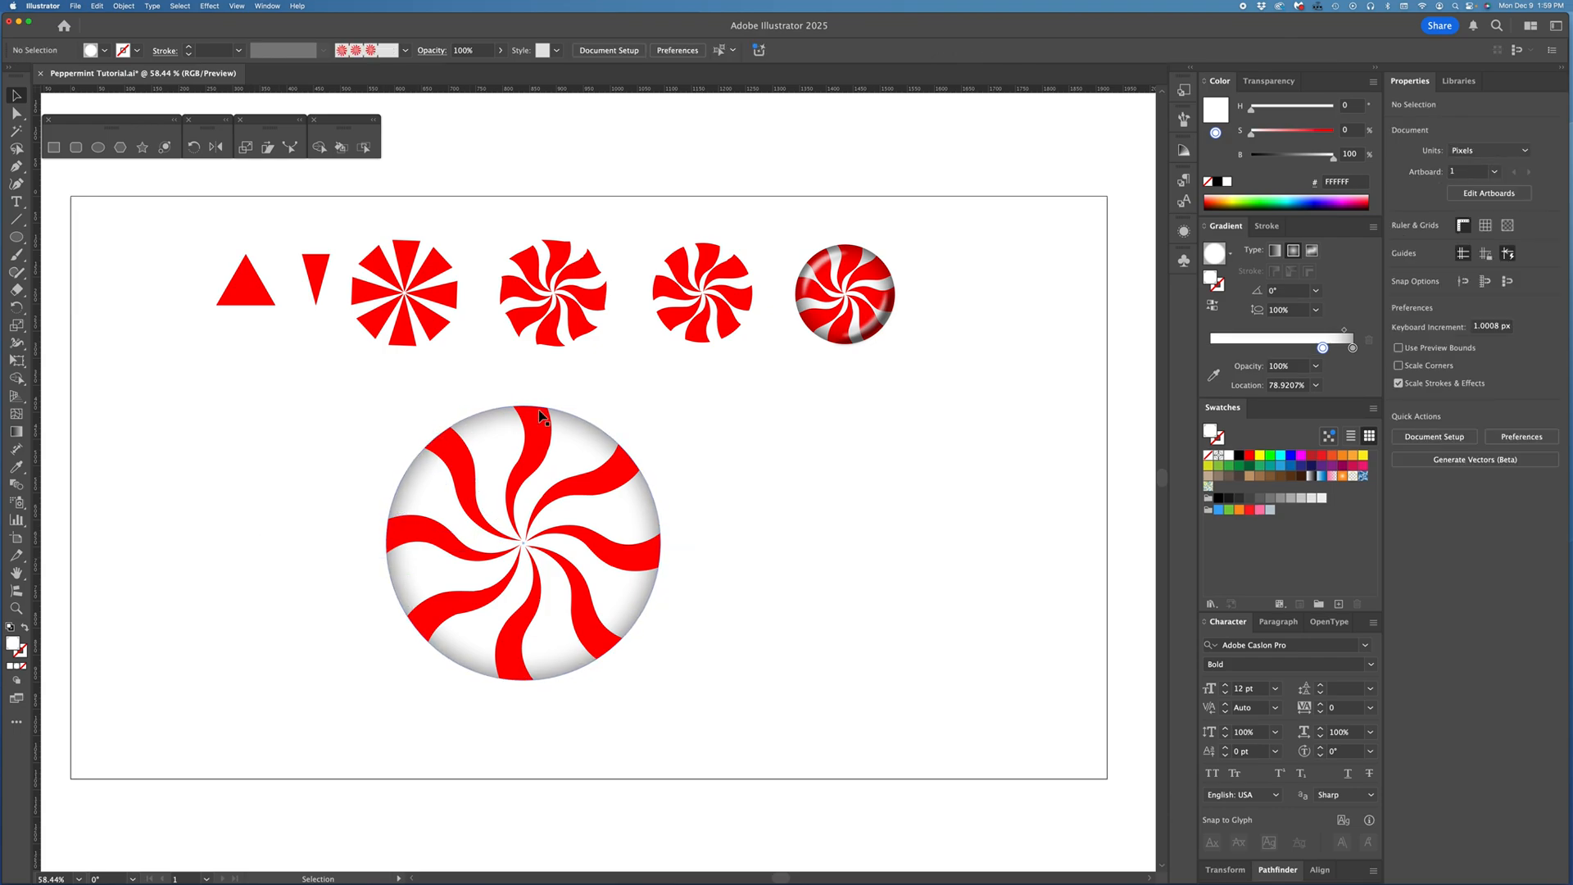
Step: Copy the gradient circle behind the swirl and paste the duplicate in front, directly over the original
left_click(423, 488)
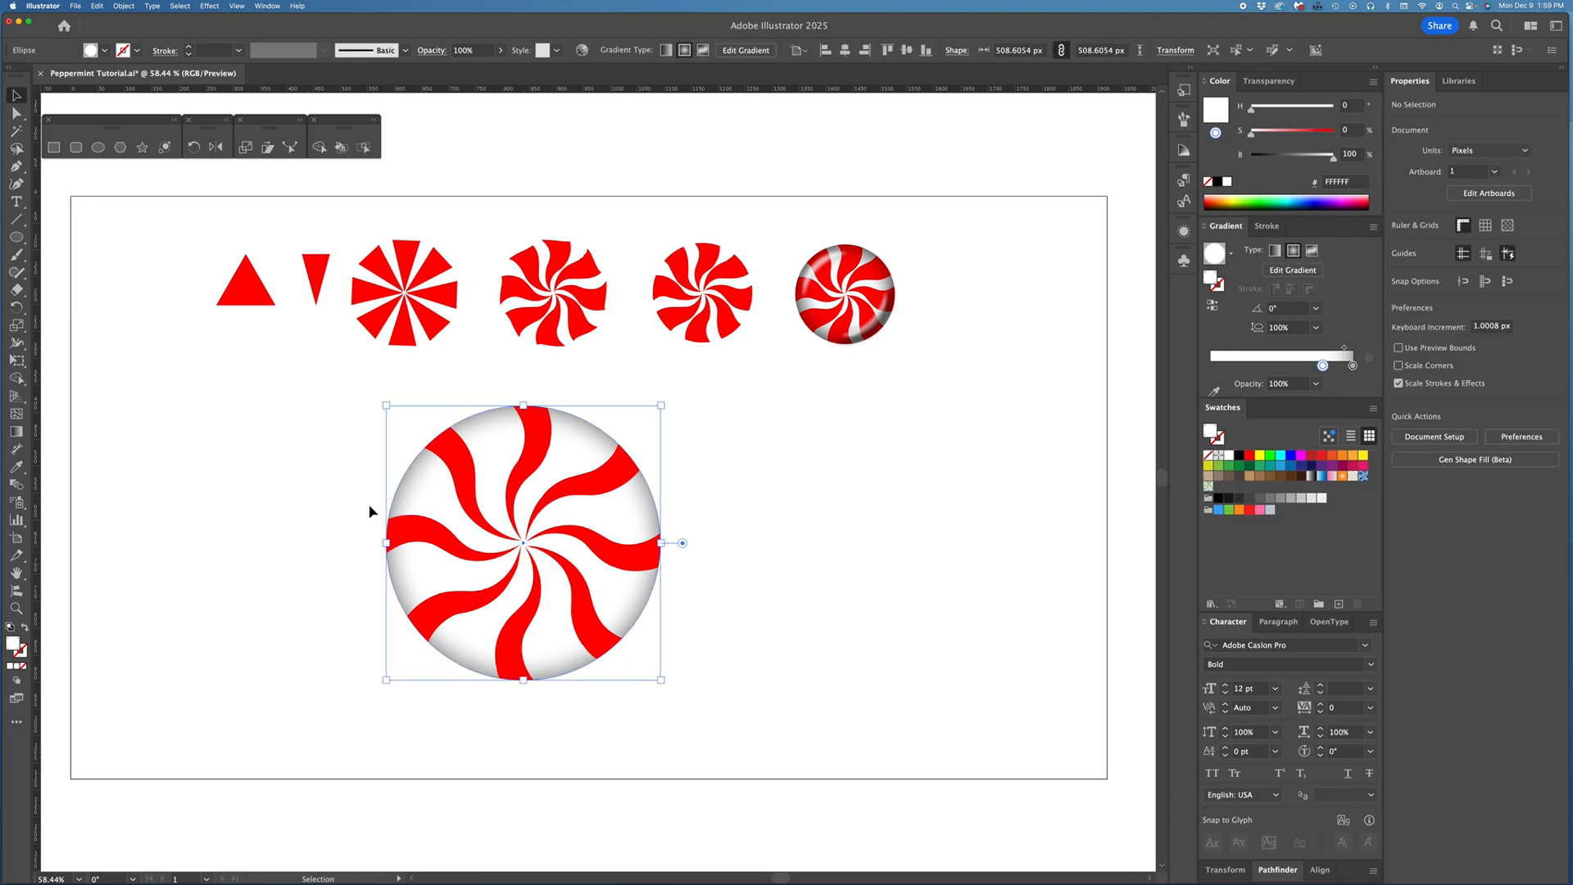
left_click(125, 6)
left_click(124, 5)
left_click(125, 6)
mouse_move(98, 6)
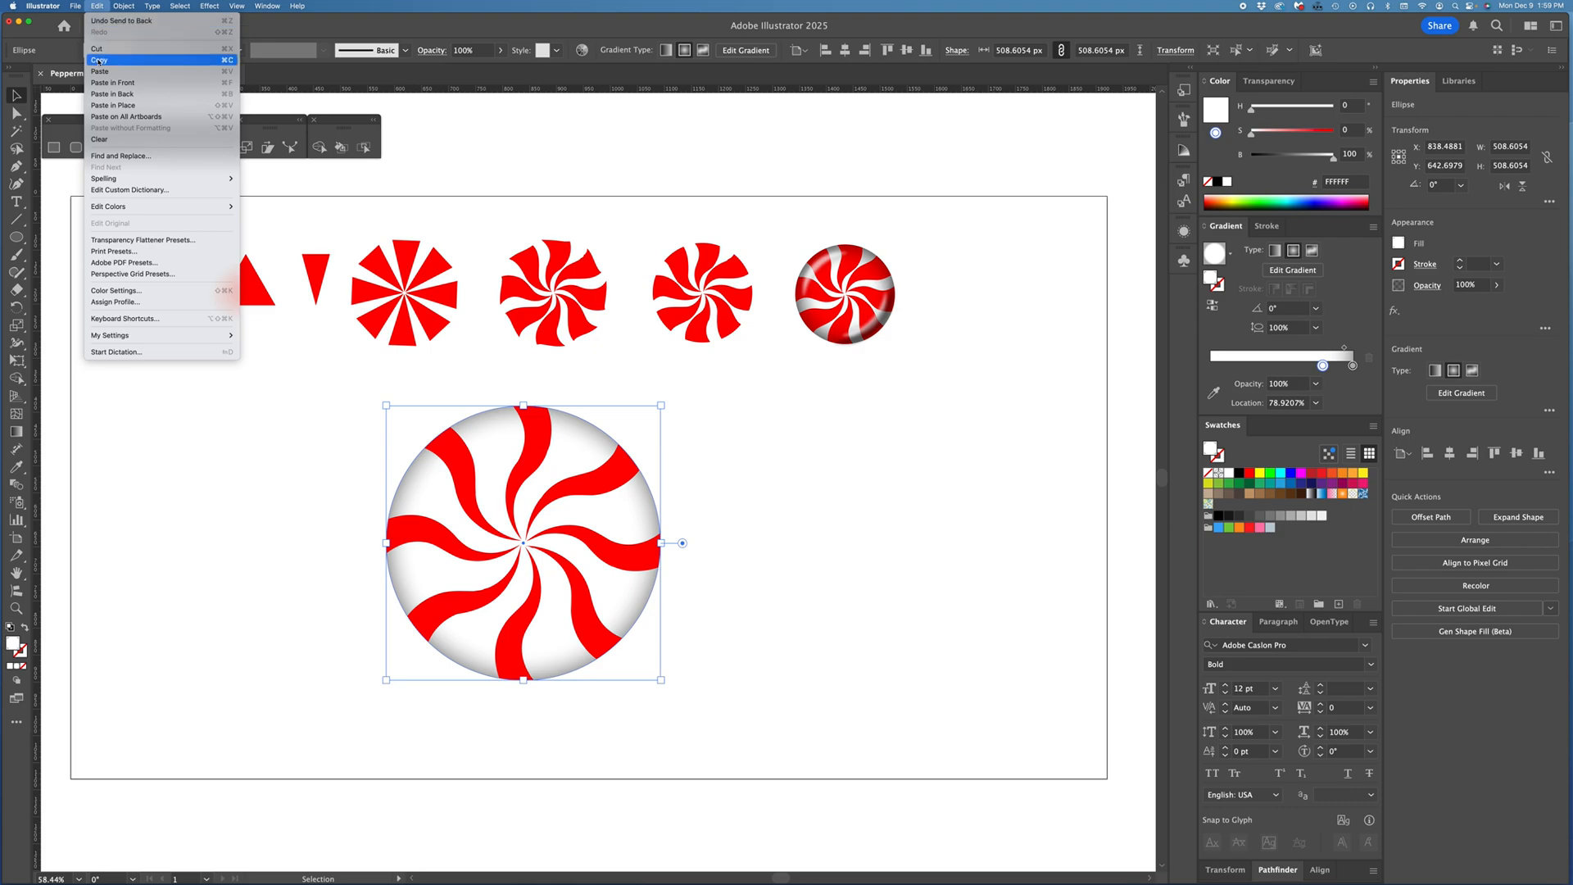
left_click(129, 62)
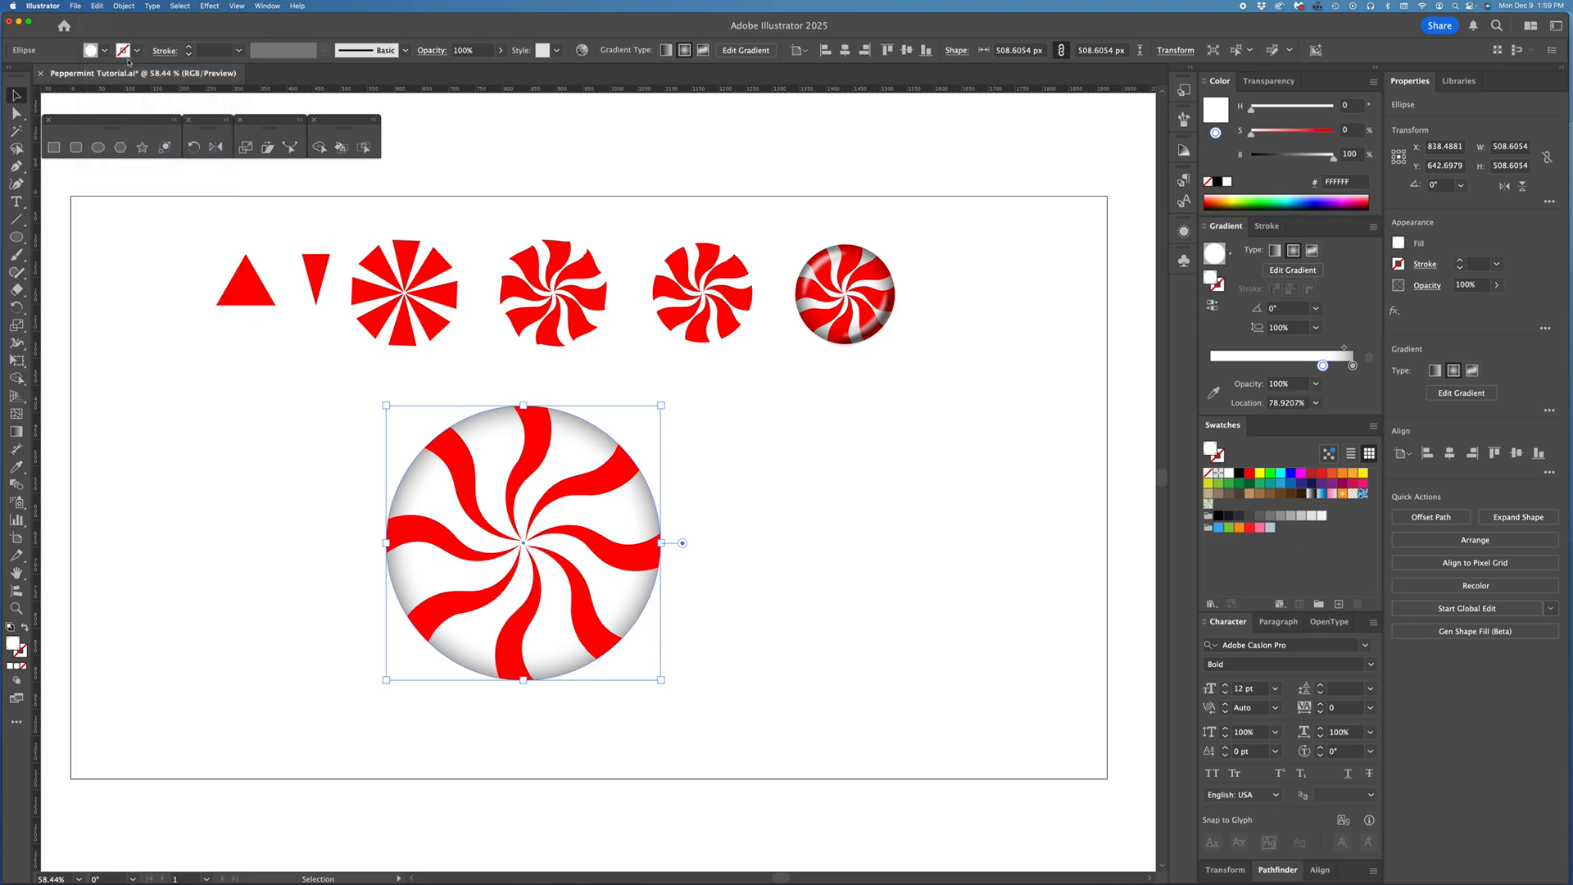
left_click(97, 7)
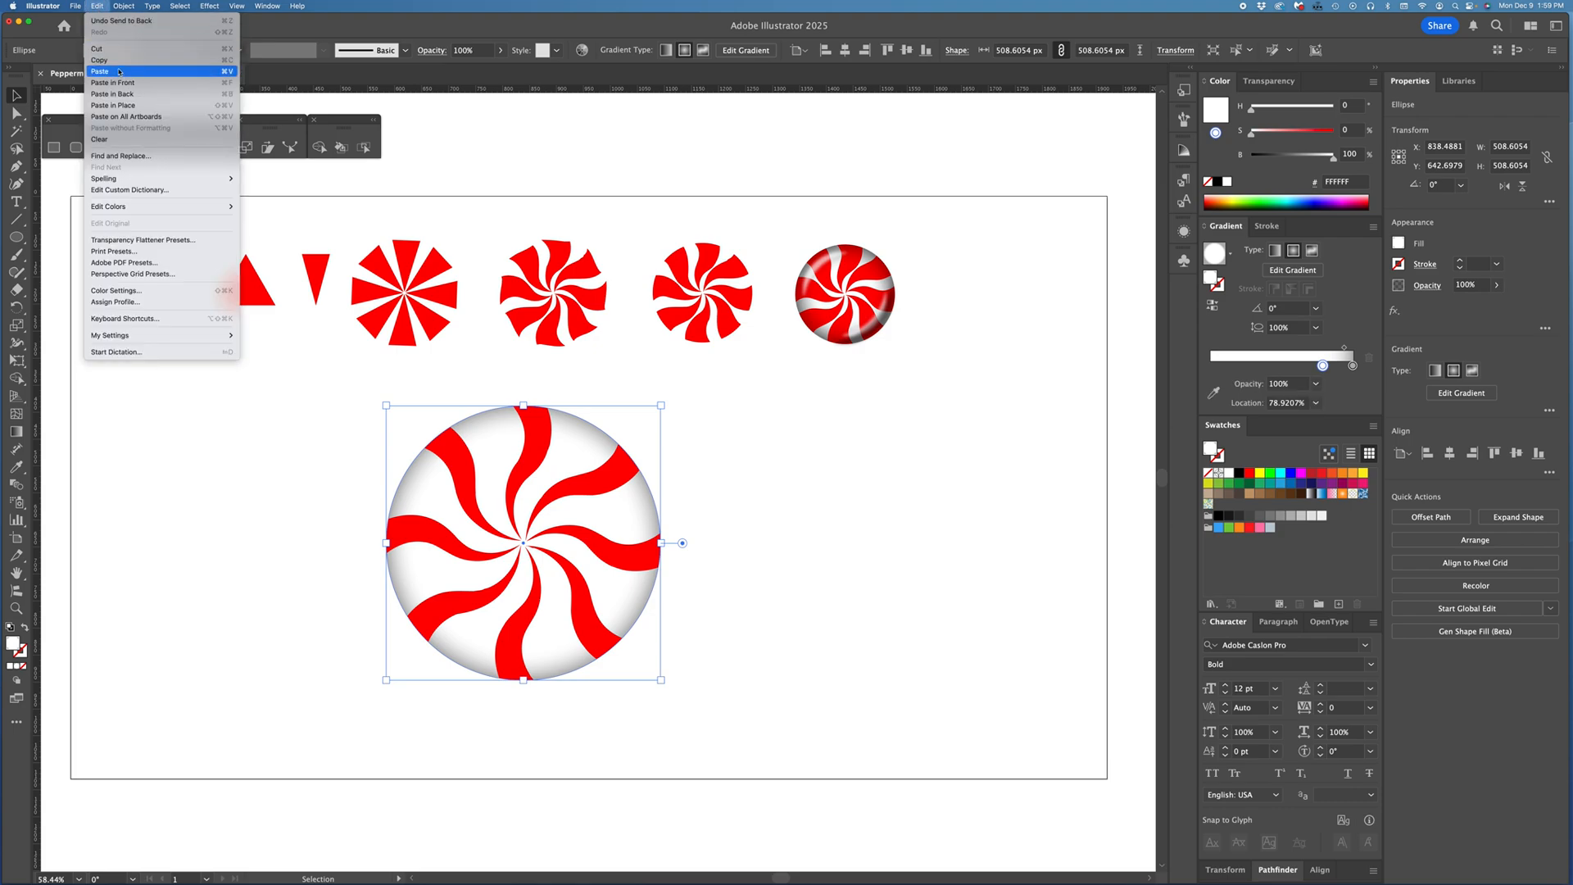
left_click(210, 83)
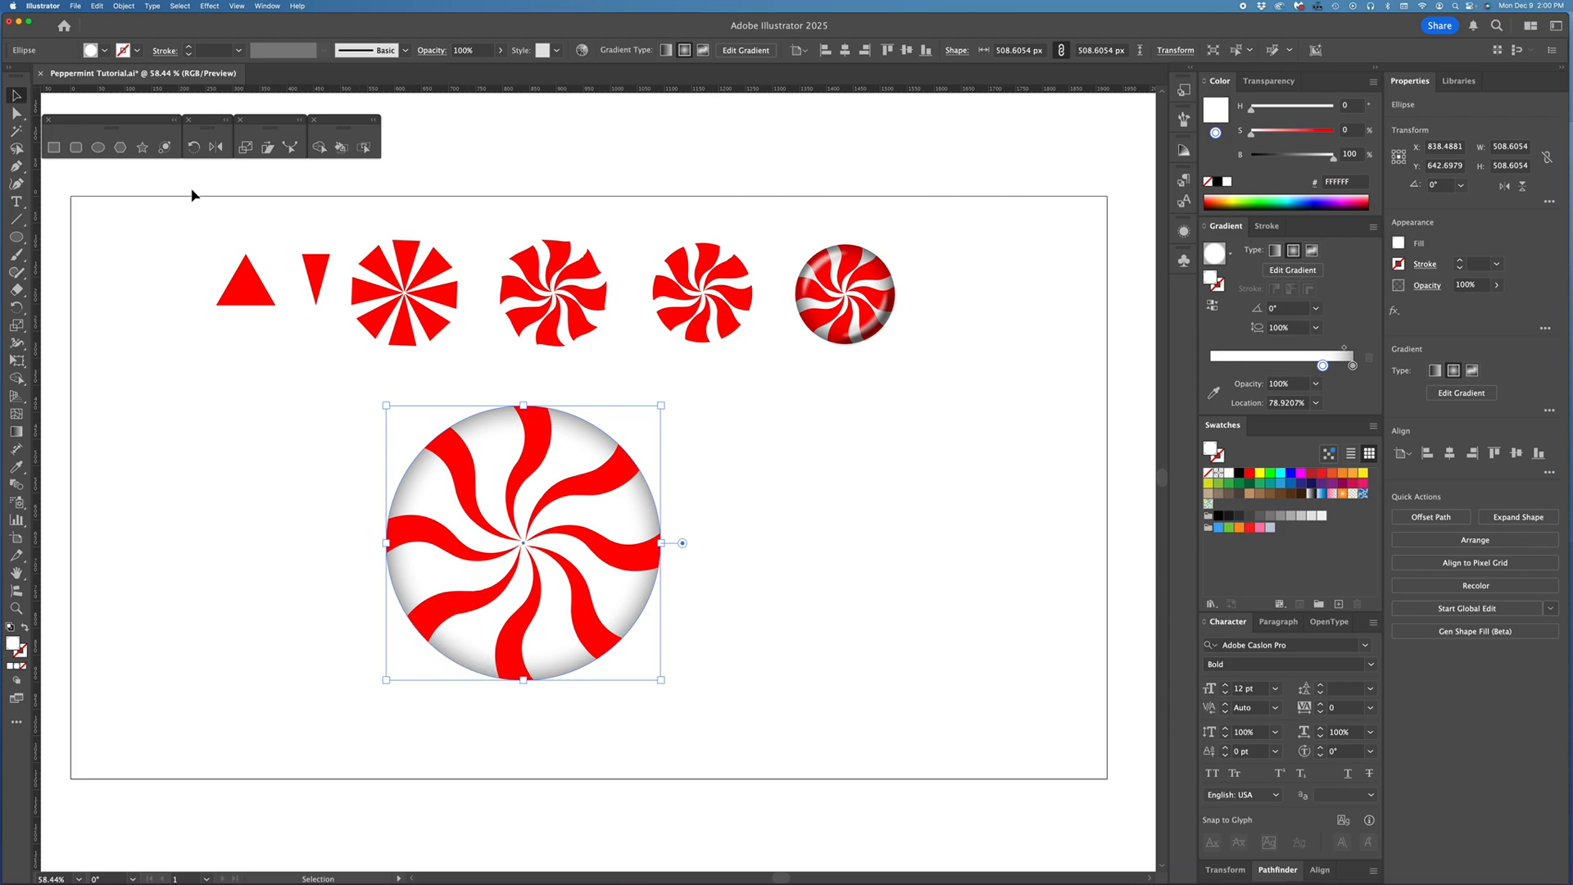
Step: Move the pasted gradient circle aside to check the duplicate, and undo the move
left_click(123, 5)
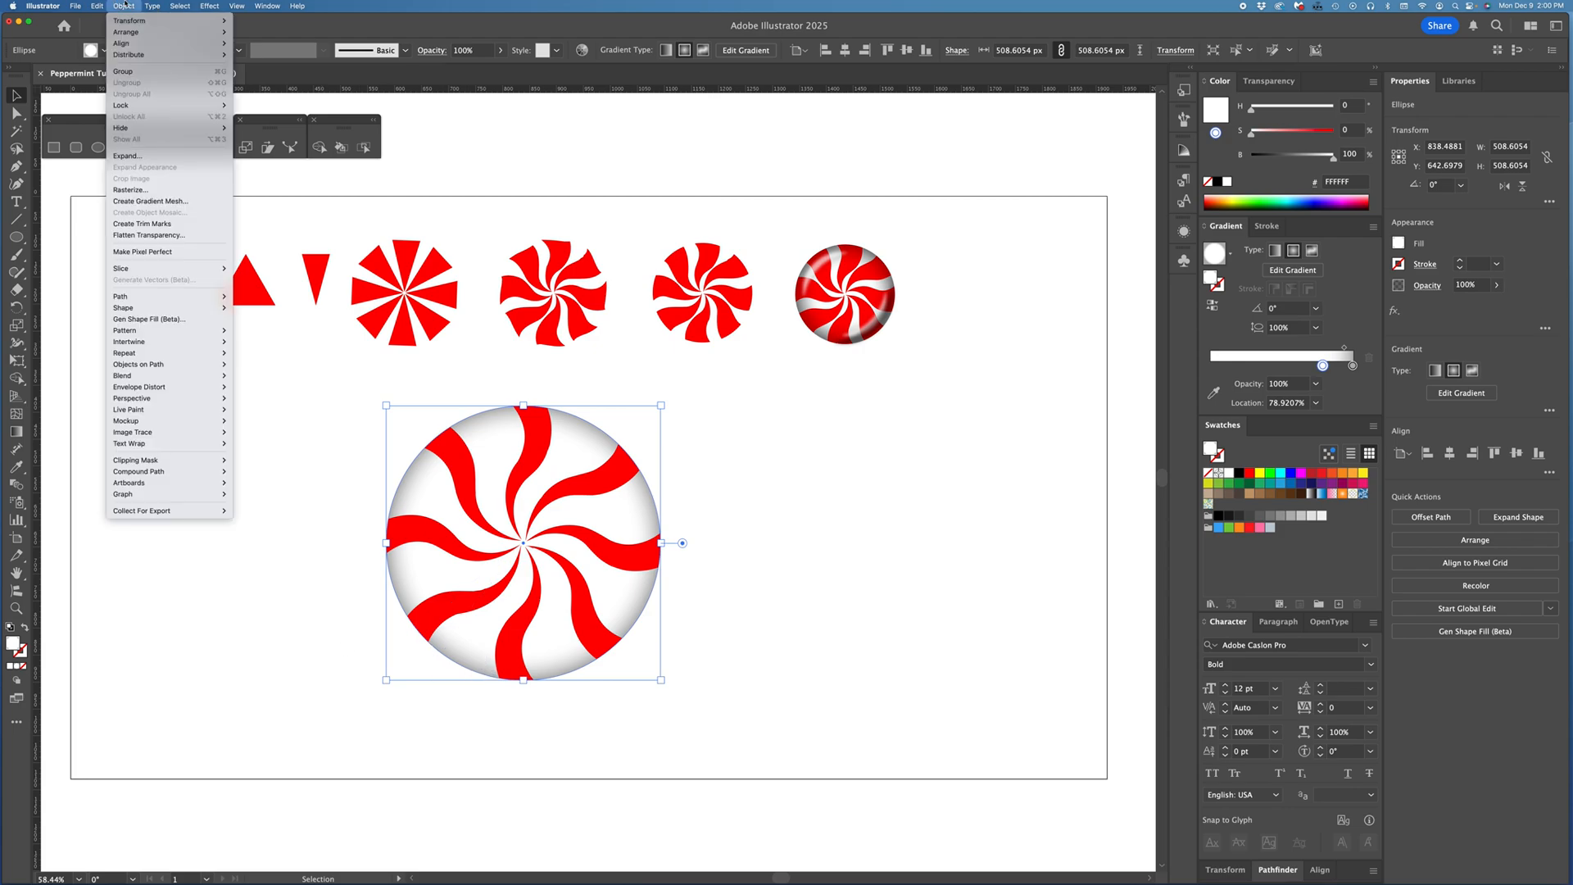
left_click(125, 5)
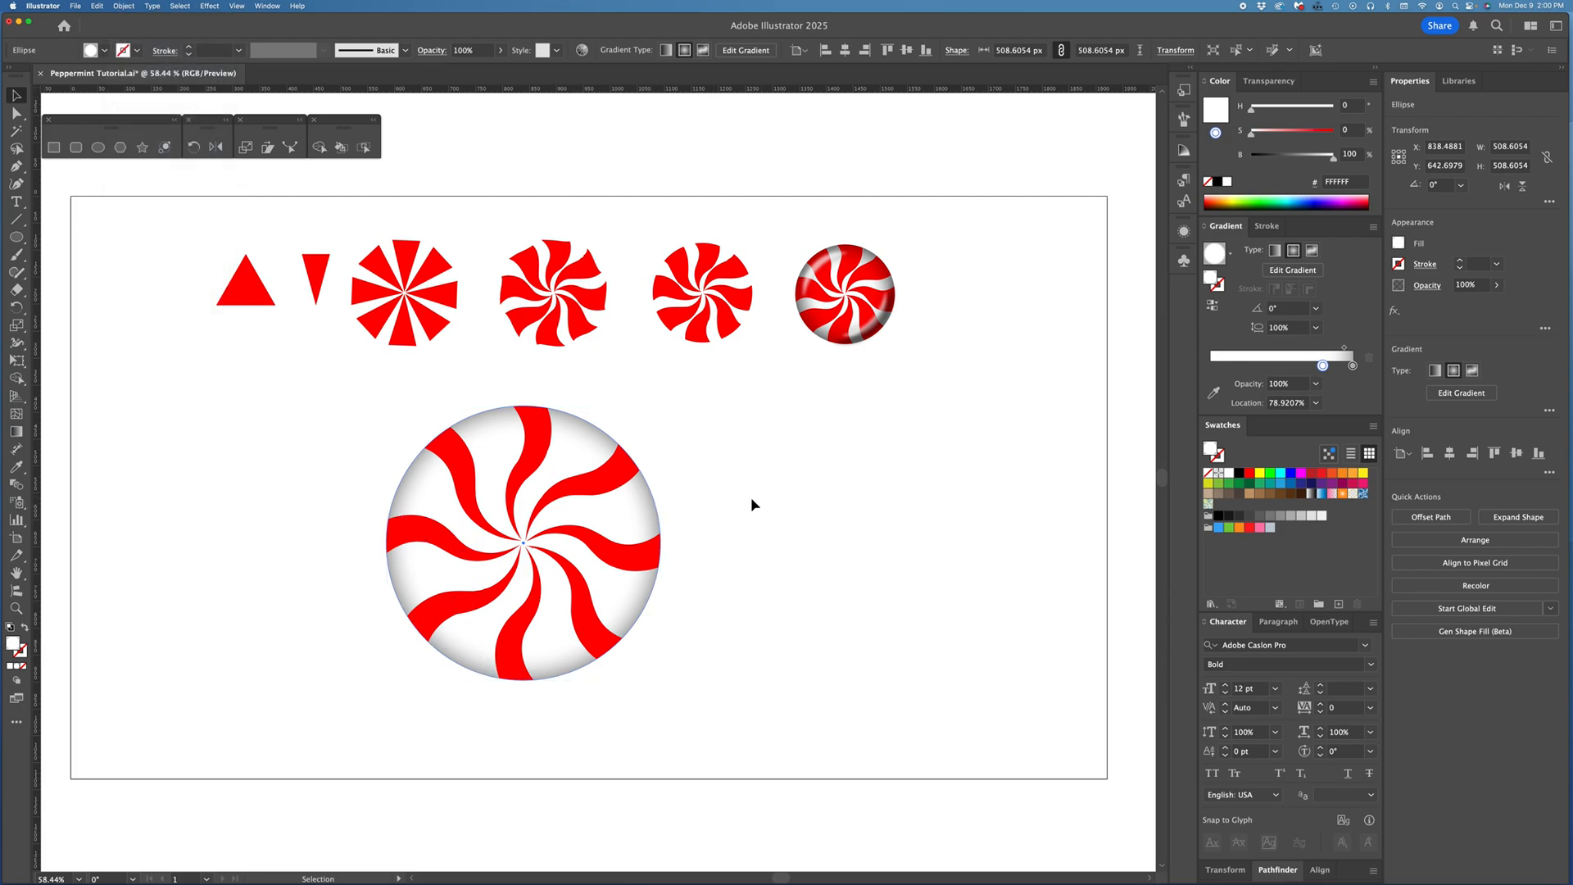
left_click_drag(646, 513, 889, 507)
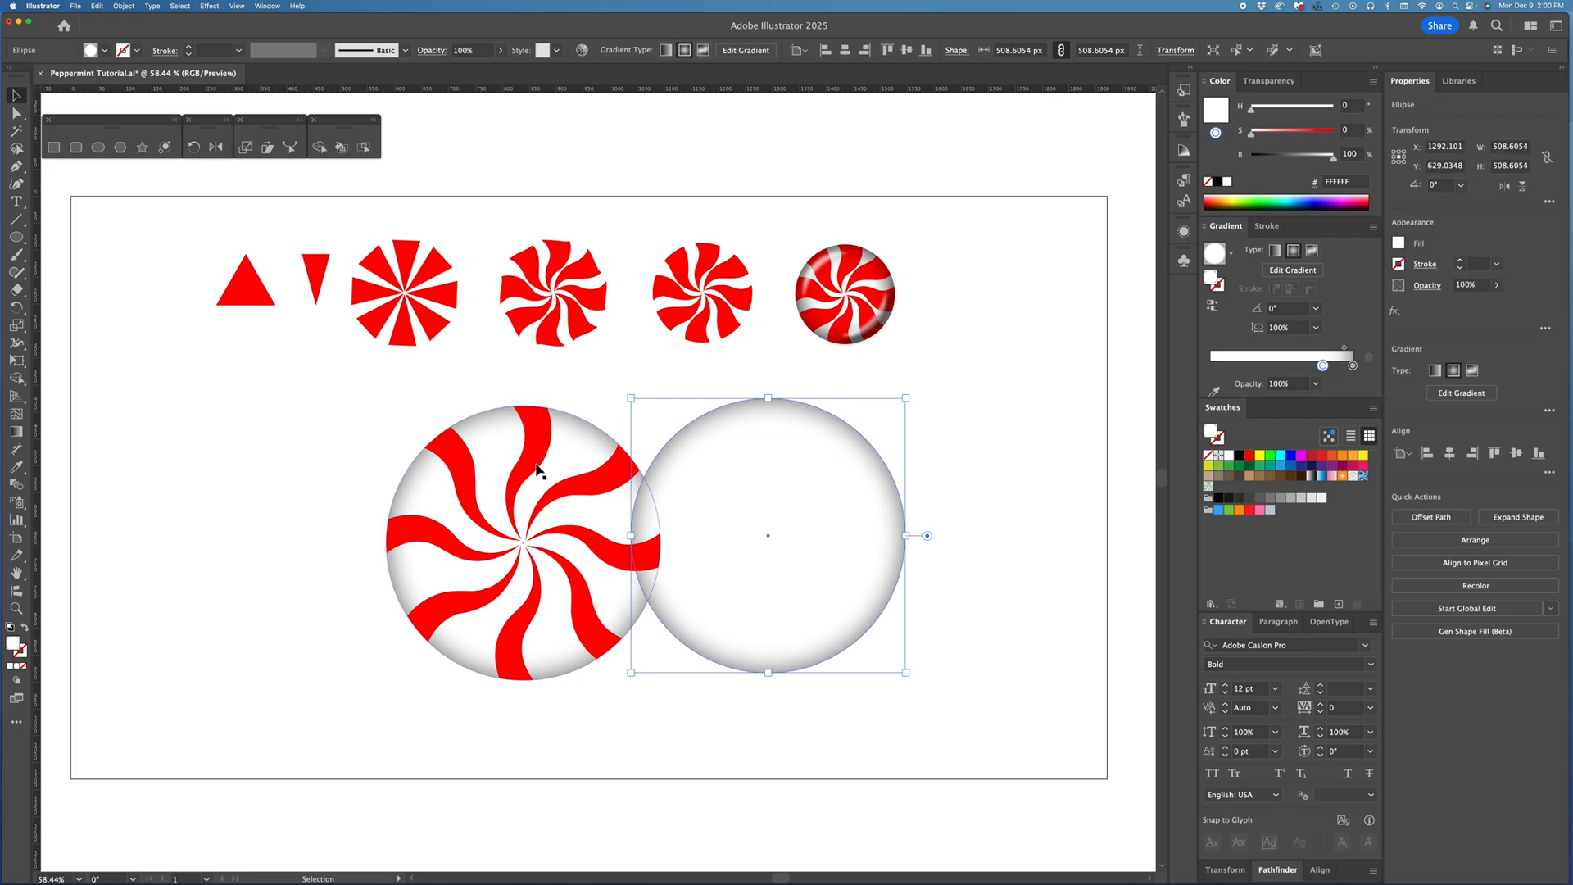
key("super+z")
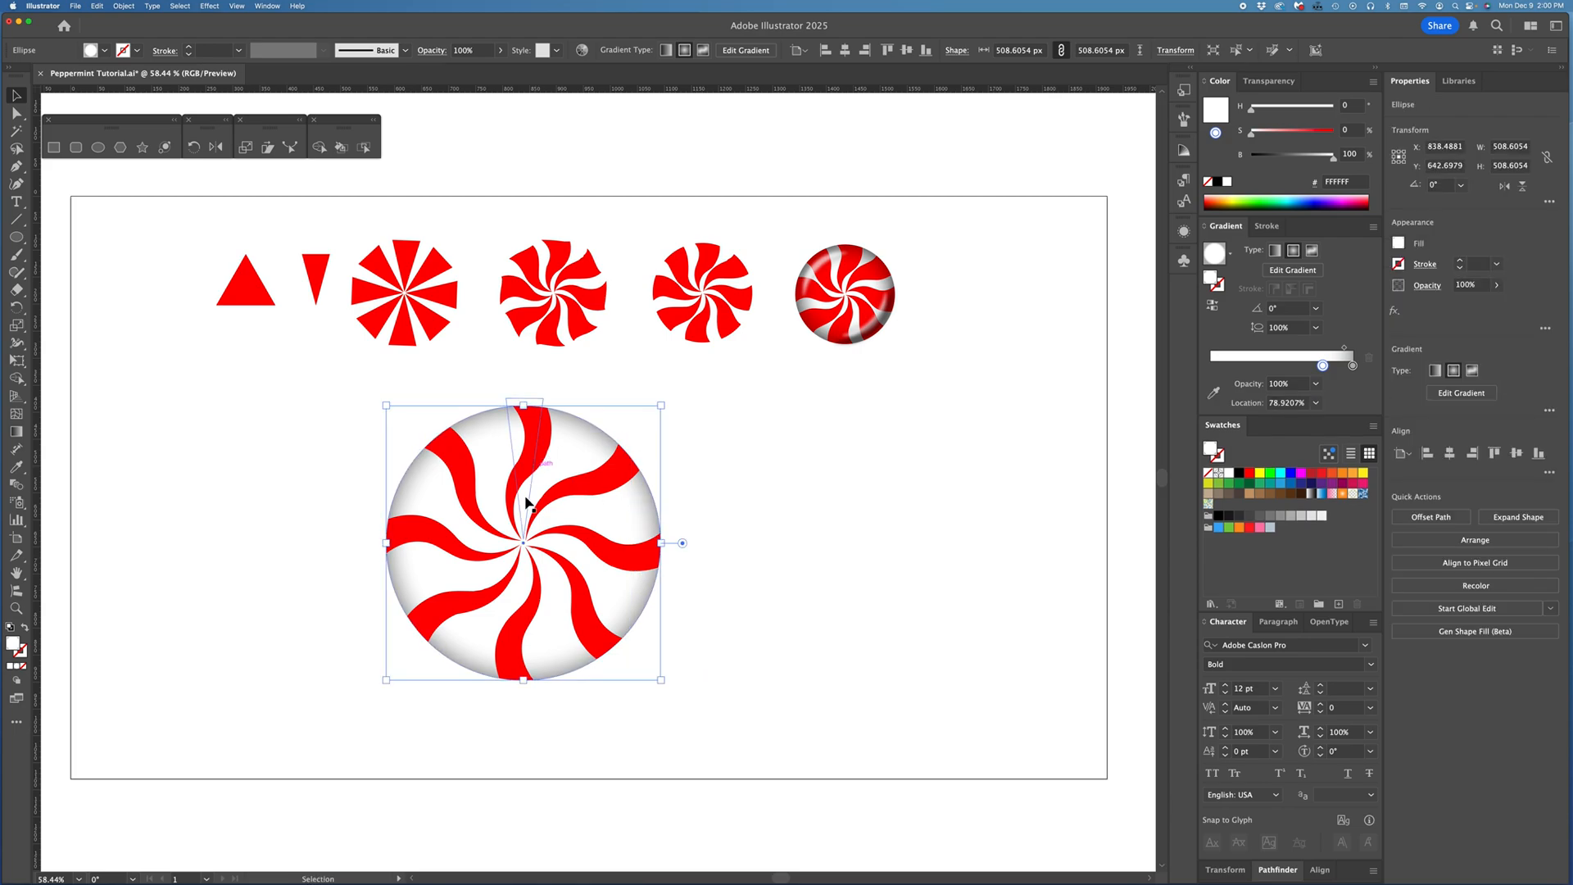
Step: Bring the duplicated gradient circle to the front, above the clipped swirl
left_click(122, 5)
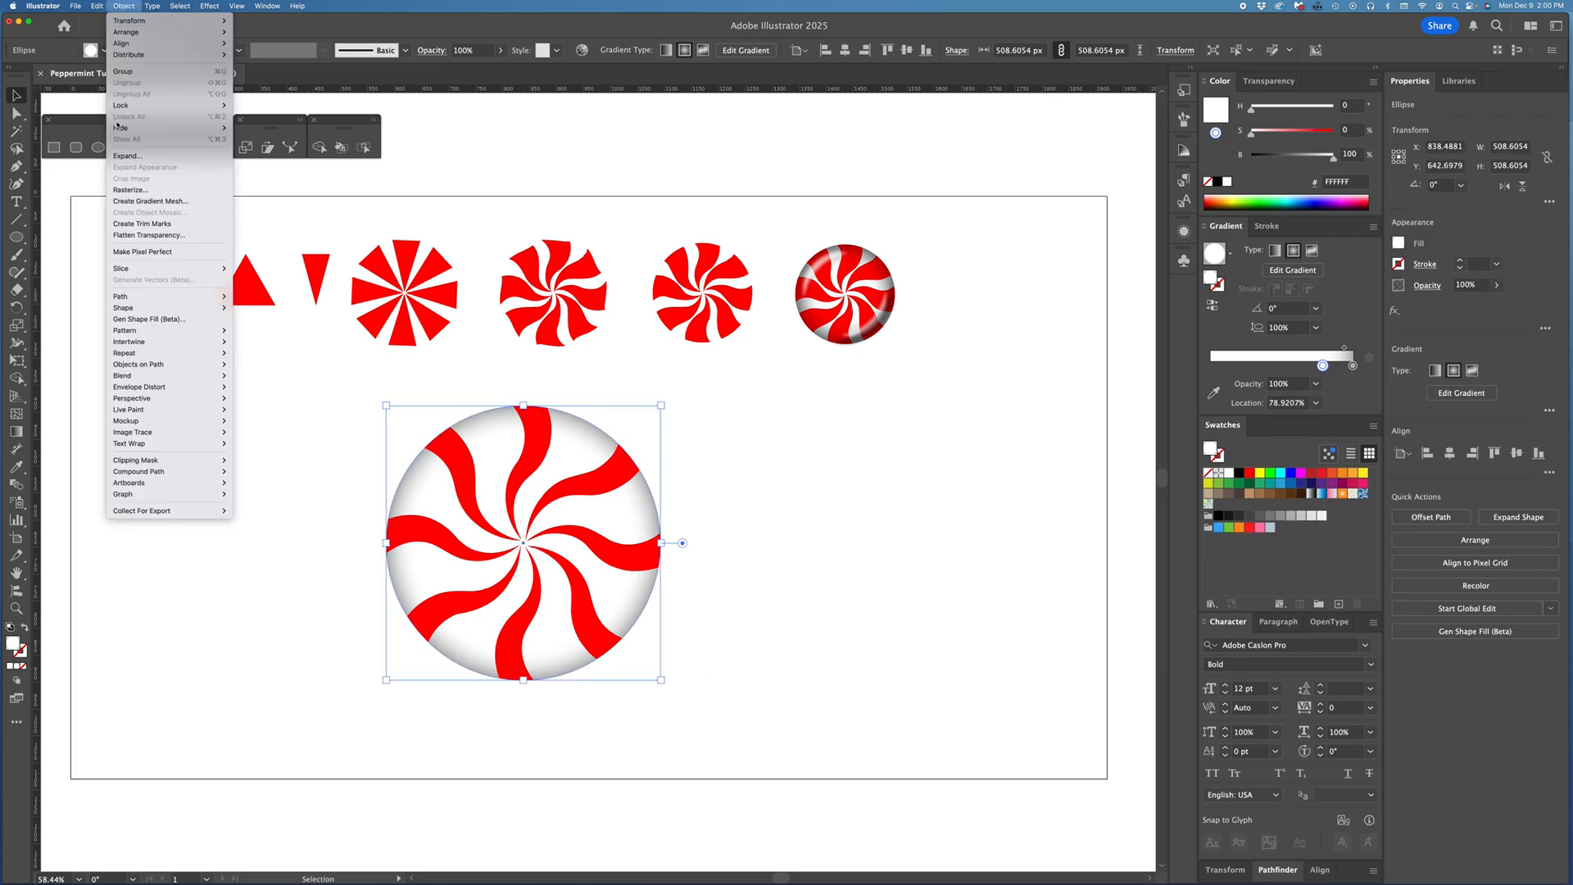
mouse_move(188, 32)
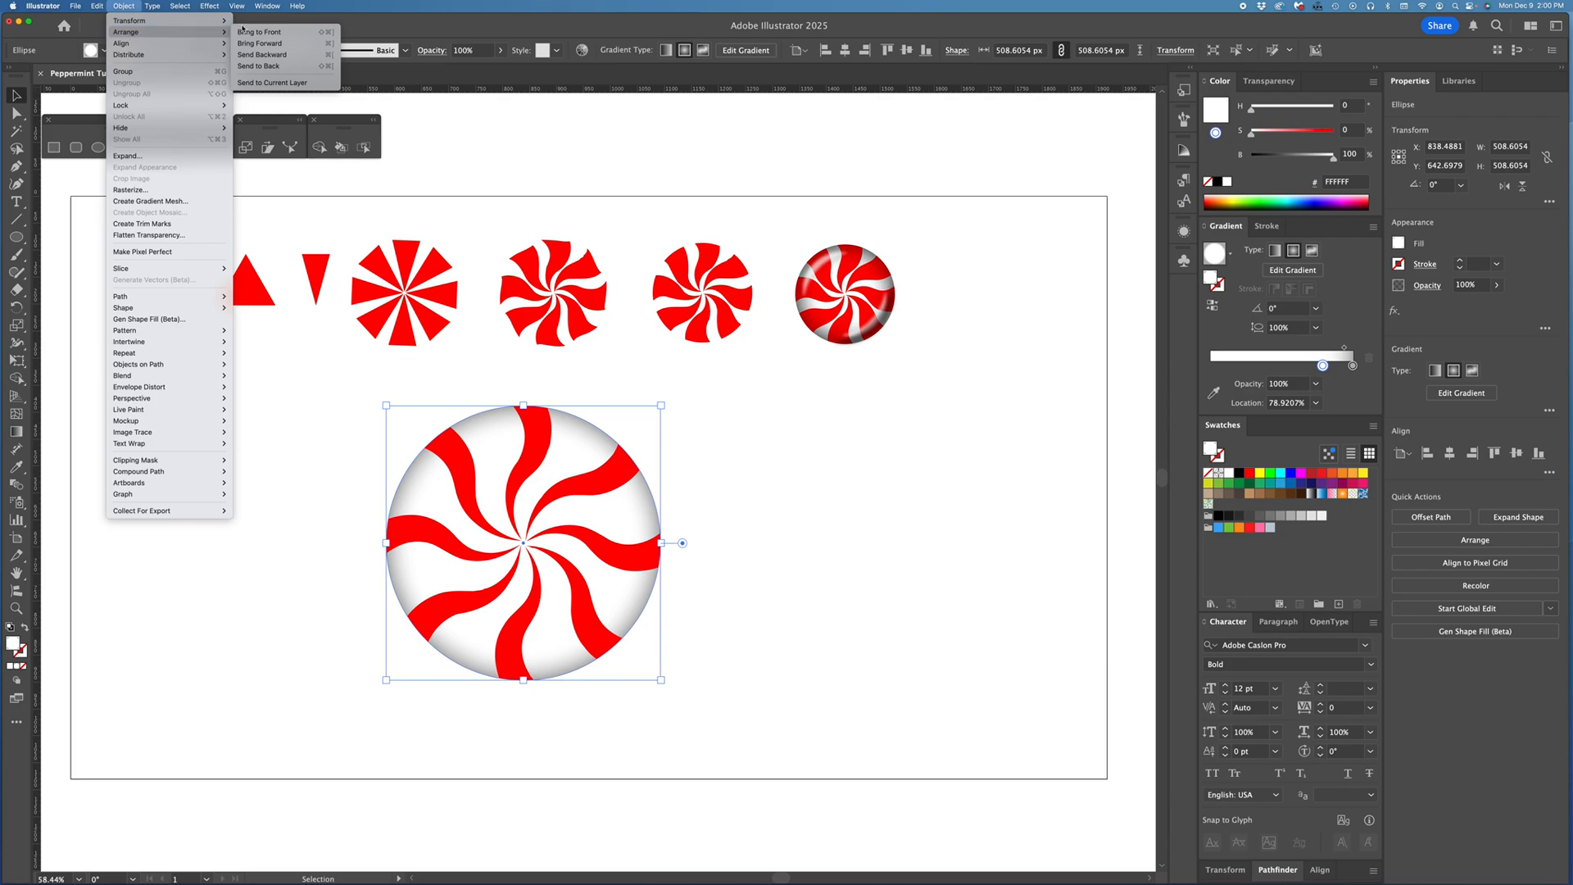
left_click(311, 34)
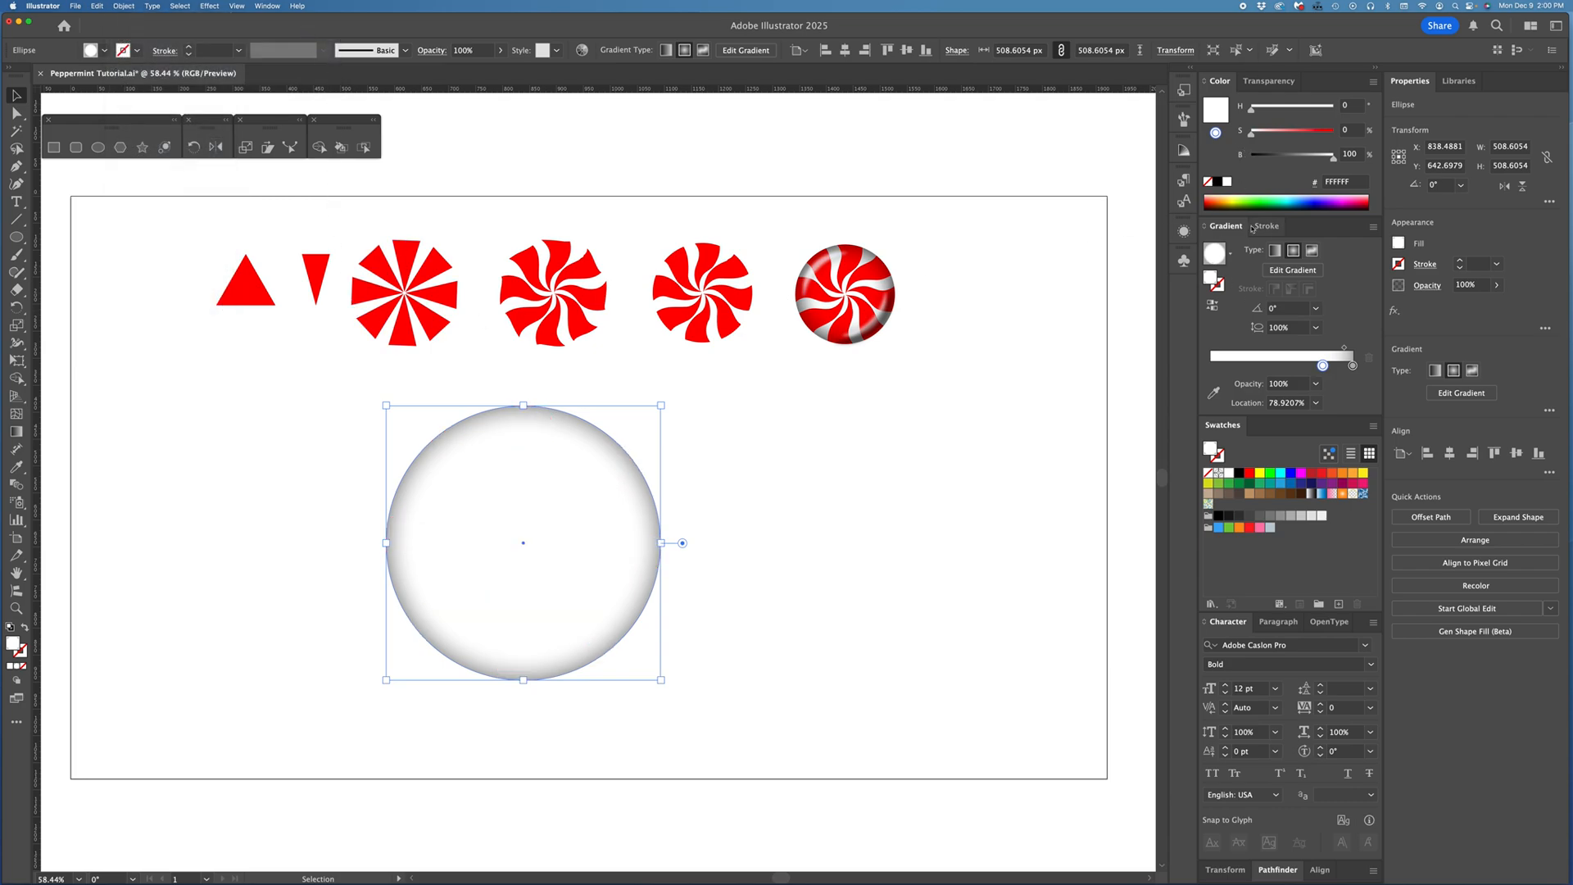
Step: Set the front gradient circle's blending mode to Multiply so it shades the swirl, and deselect it
left_click(1426, 286)
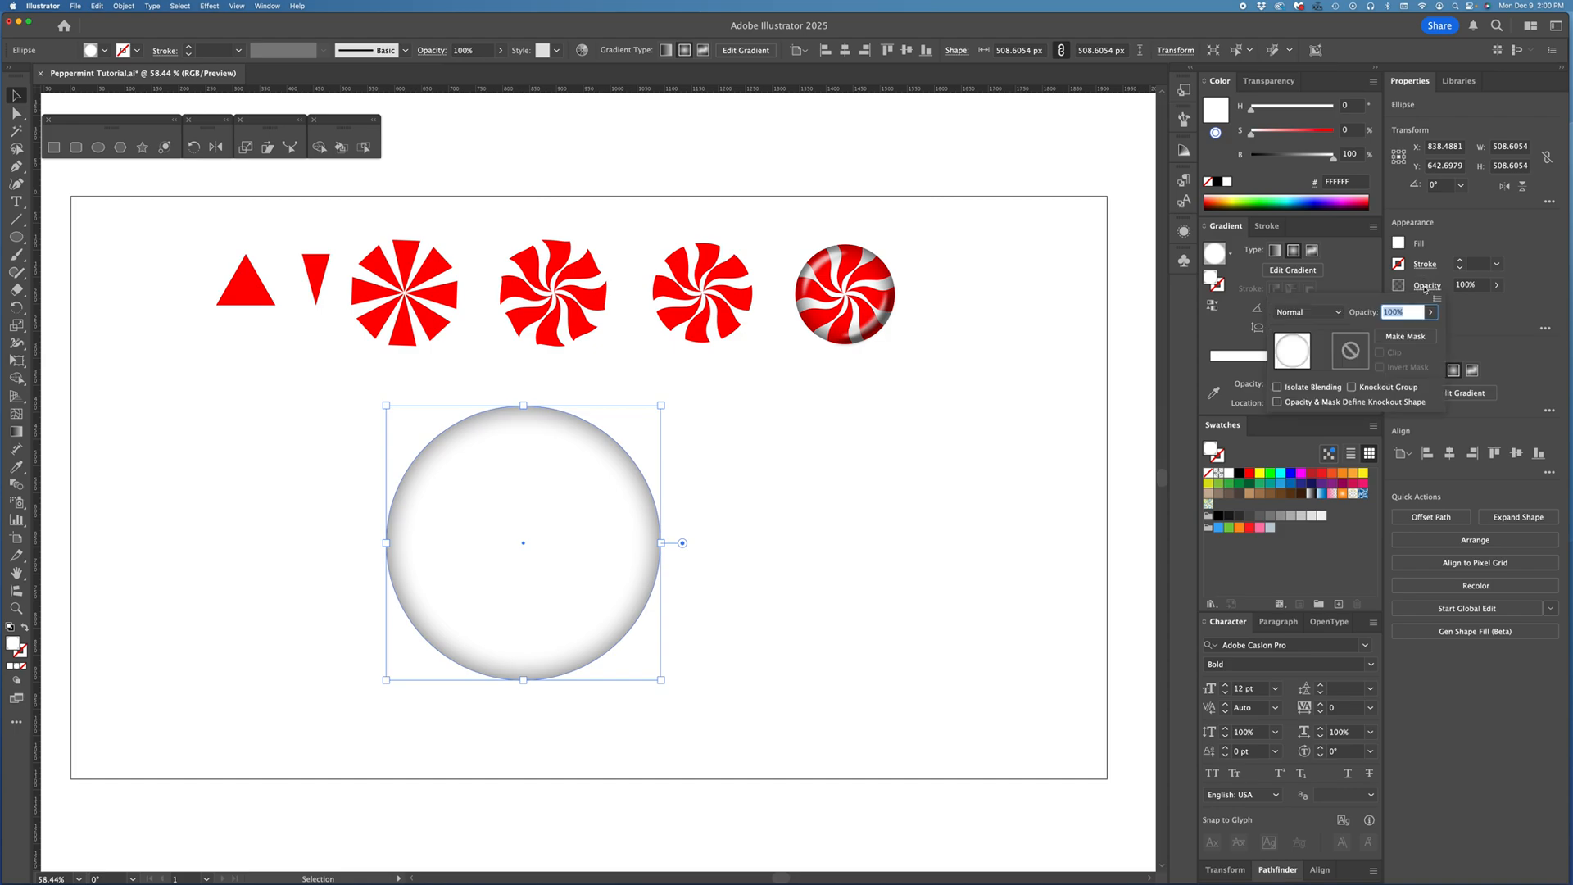
left_click(1306, 312)
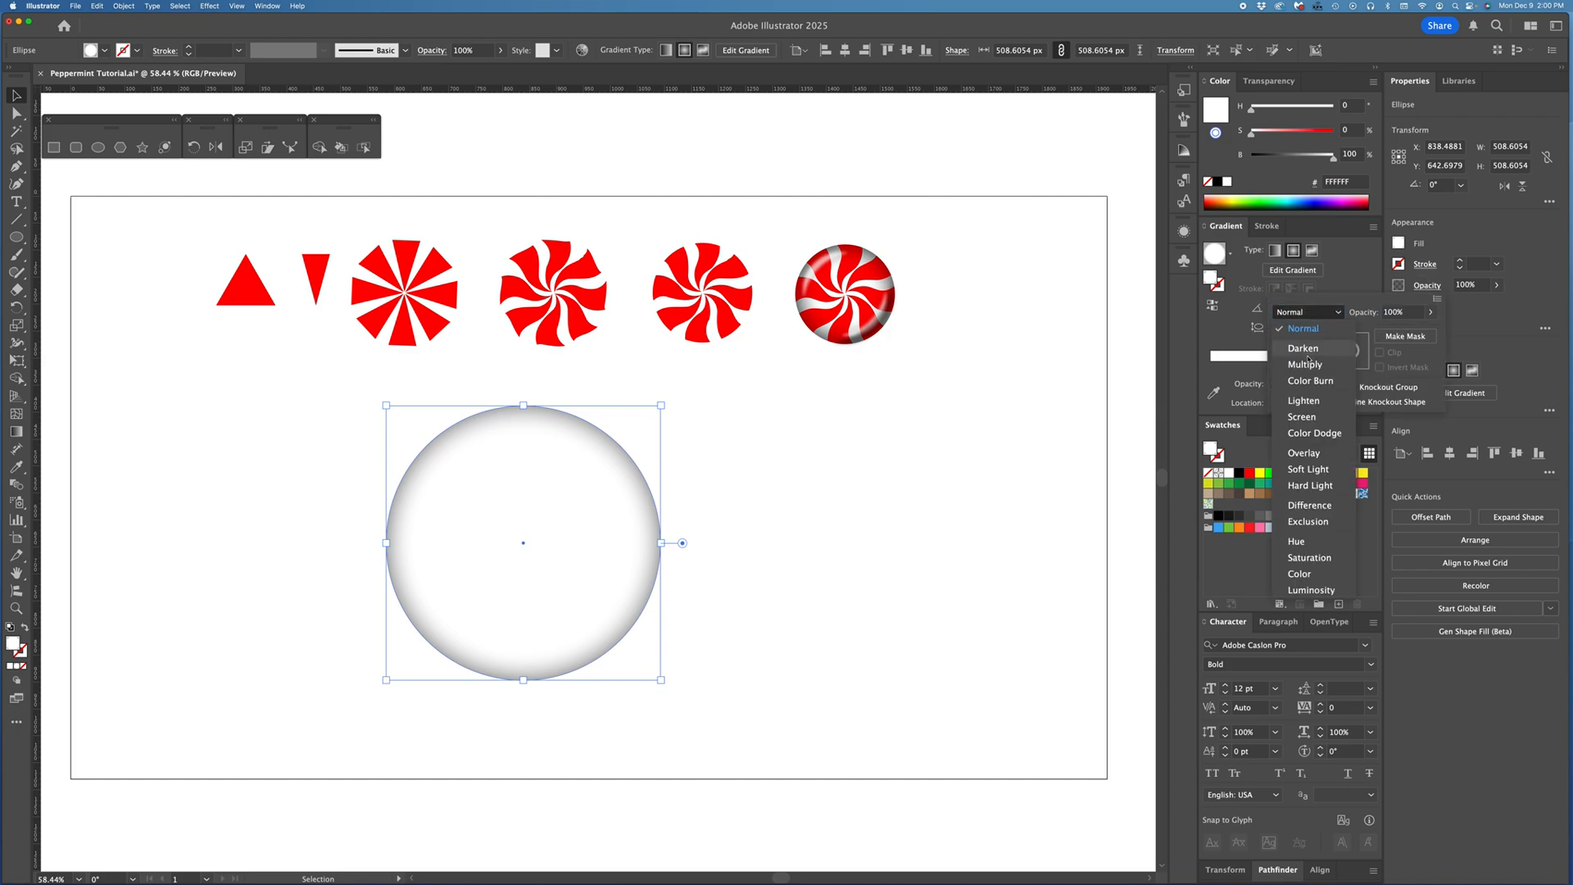
left_click(1307, 366)
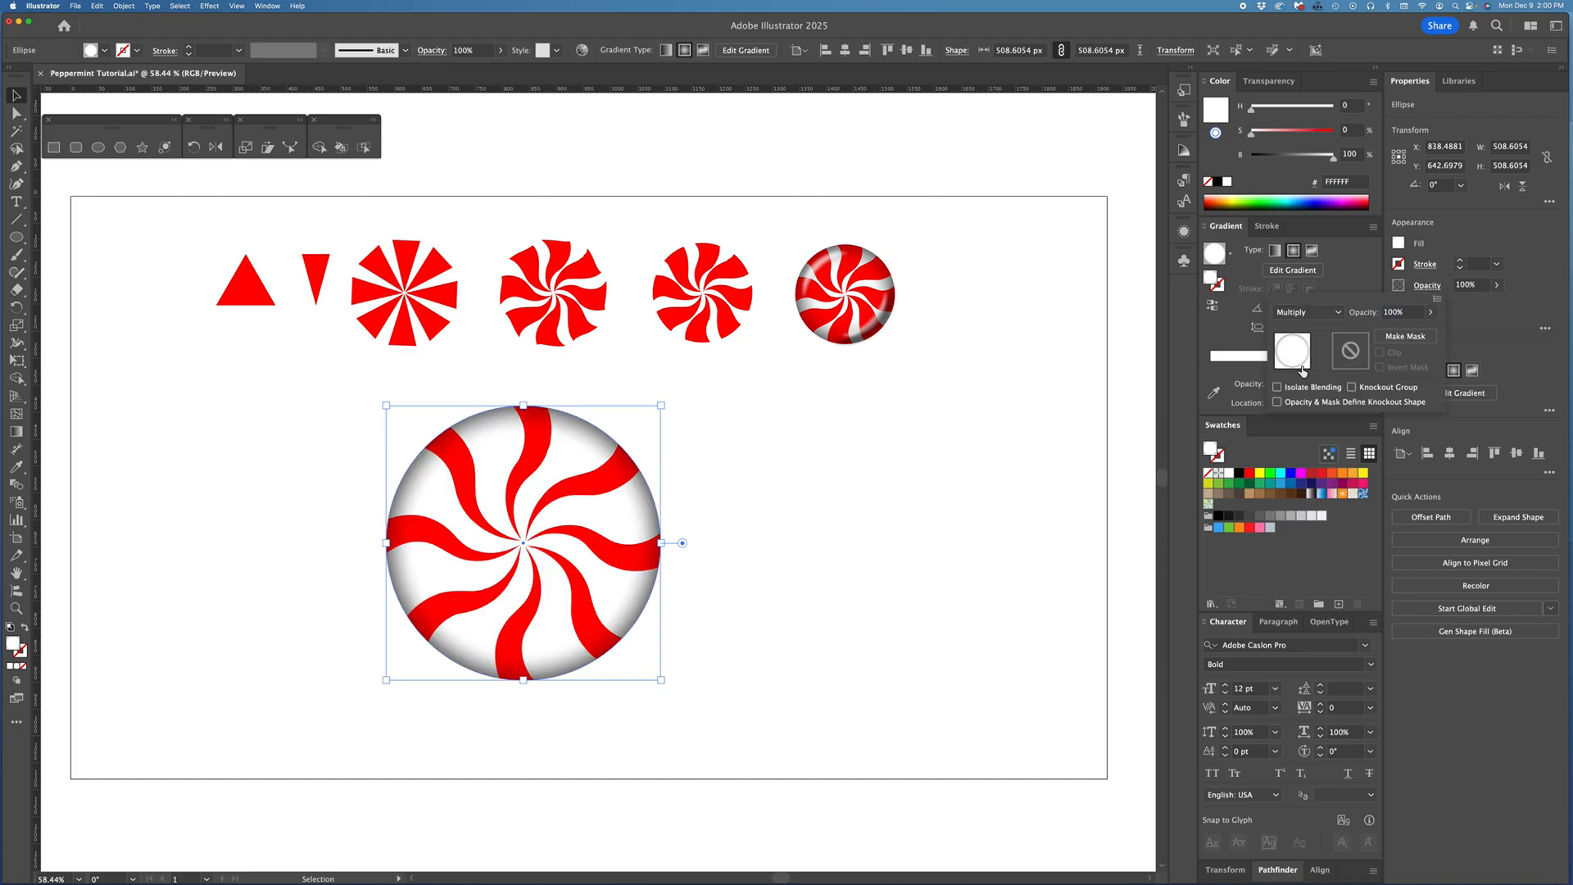
left_click(889, 524)
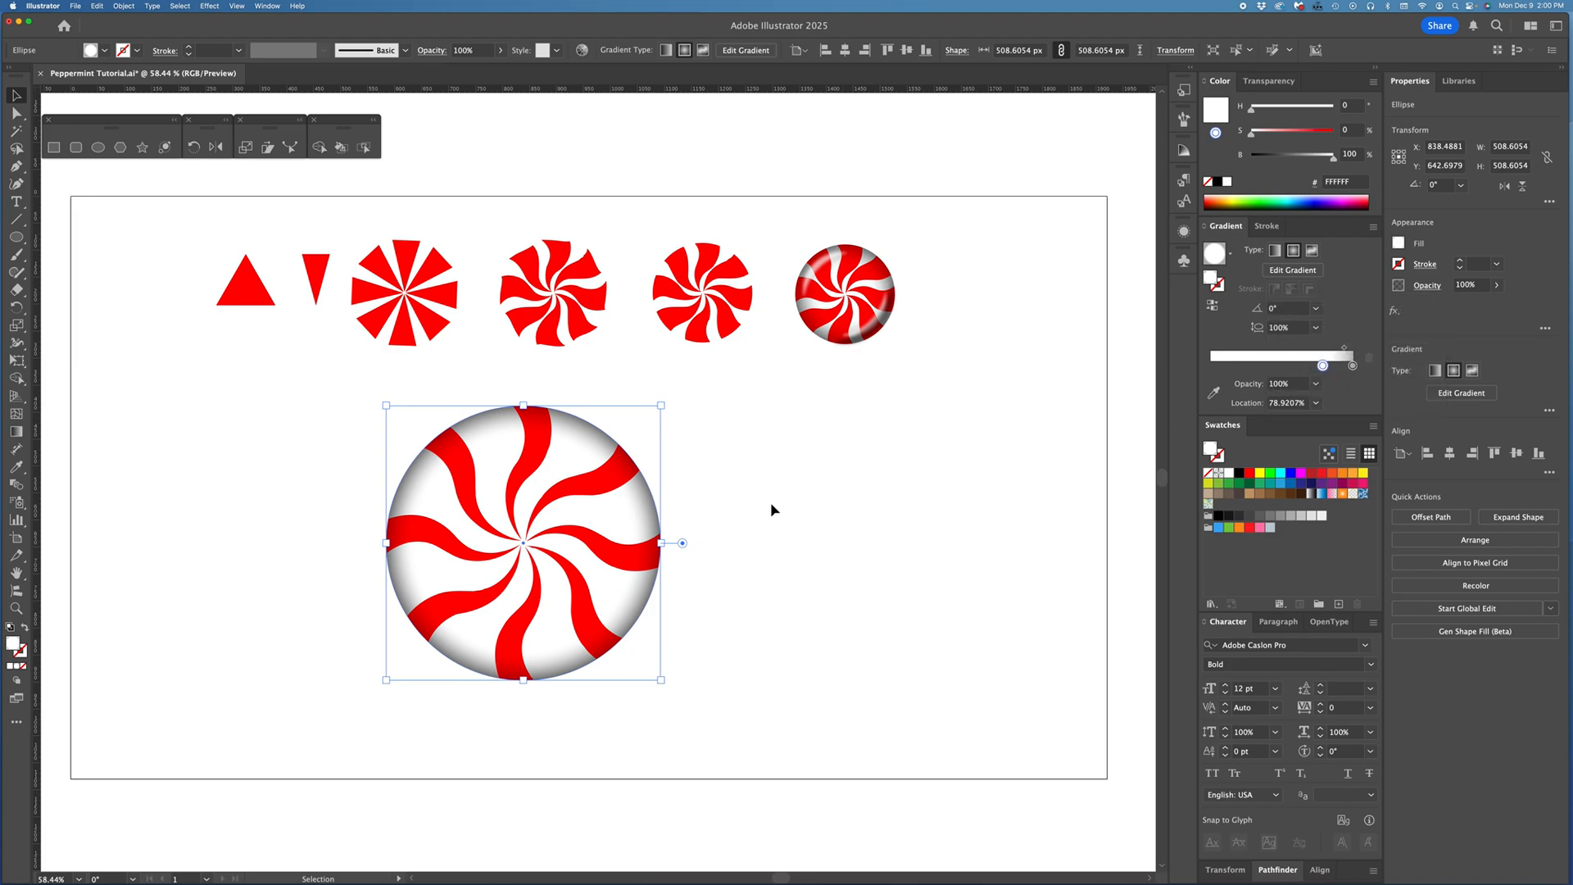
left_click(759, 516)
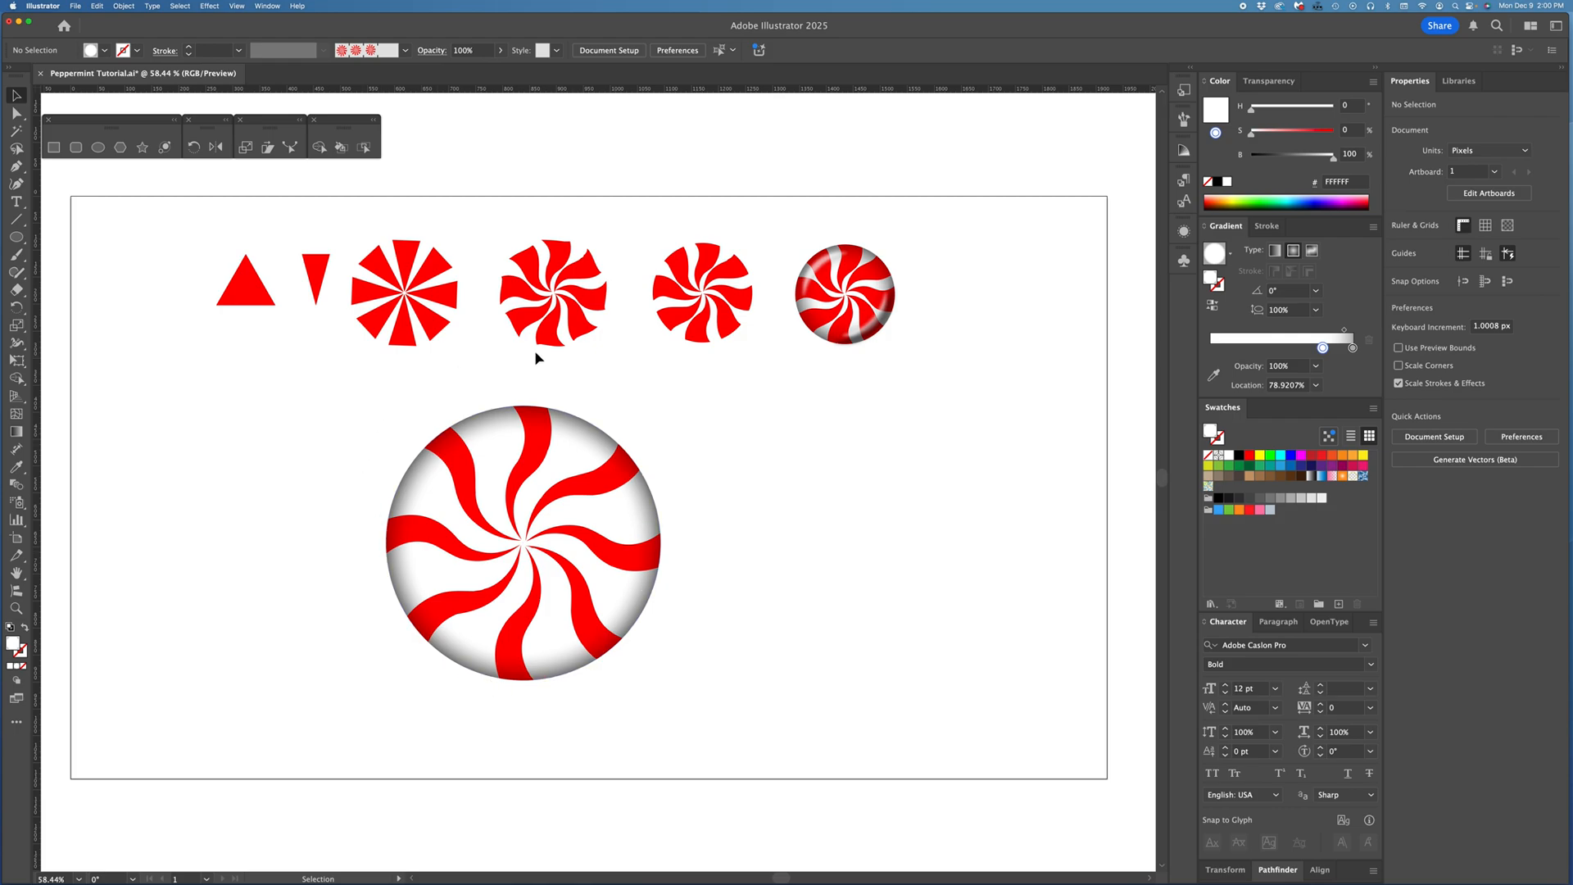
left_click_drag(430, 495, 571, 479)
key("cmd+z")
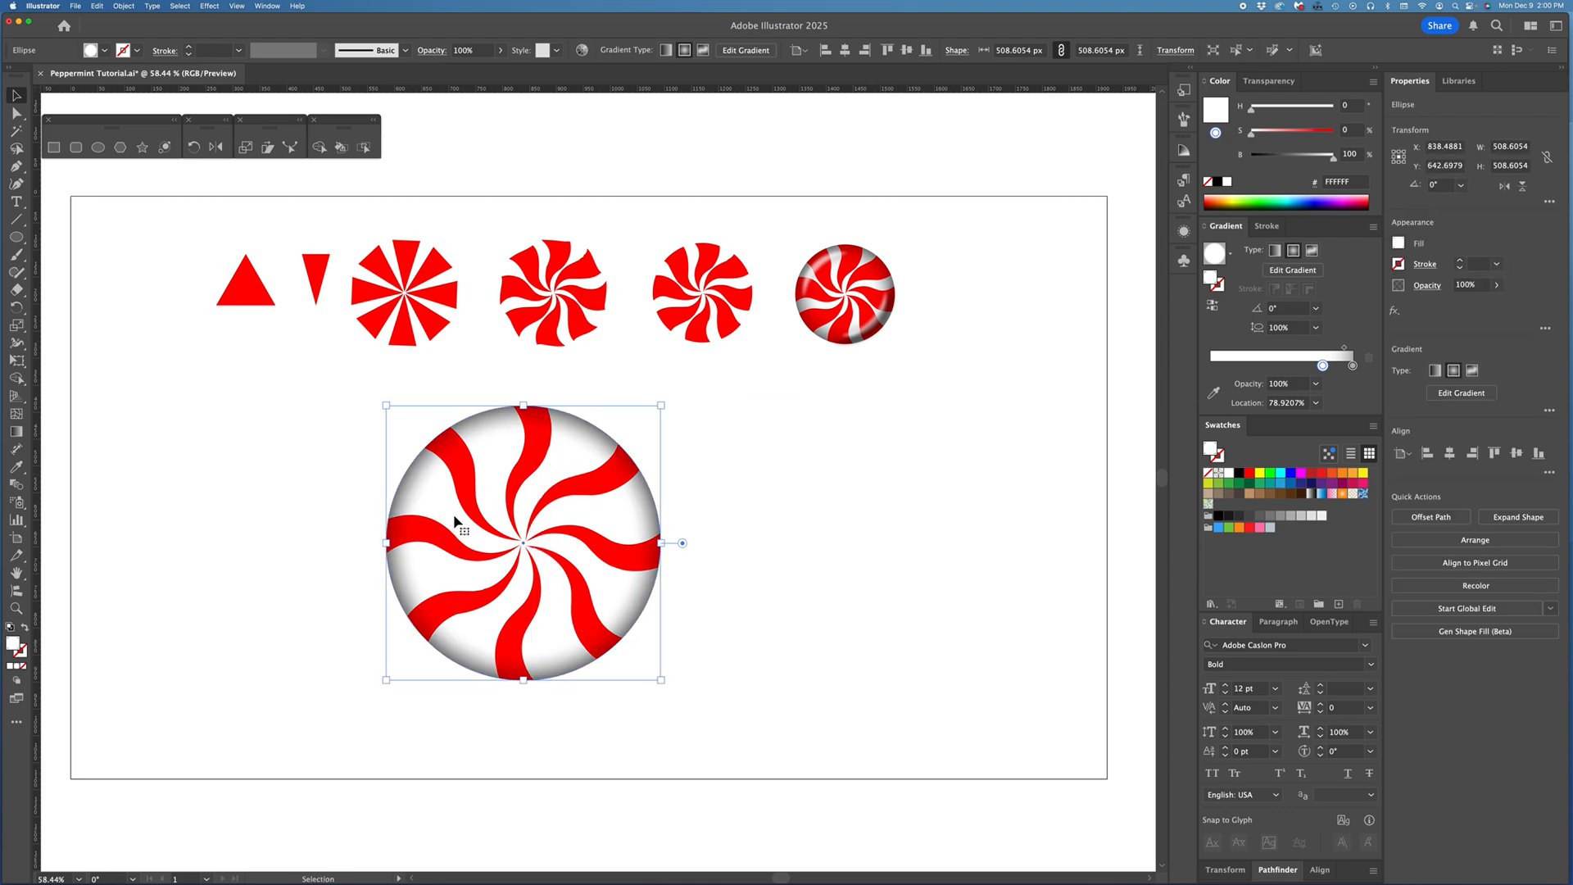
left_click(292, 517)
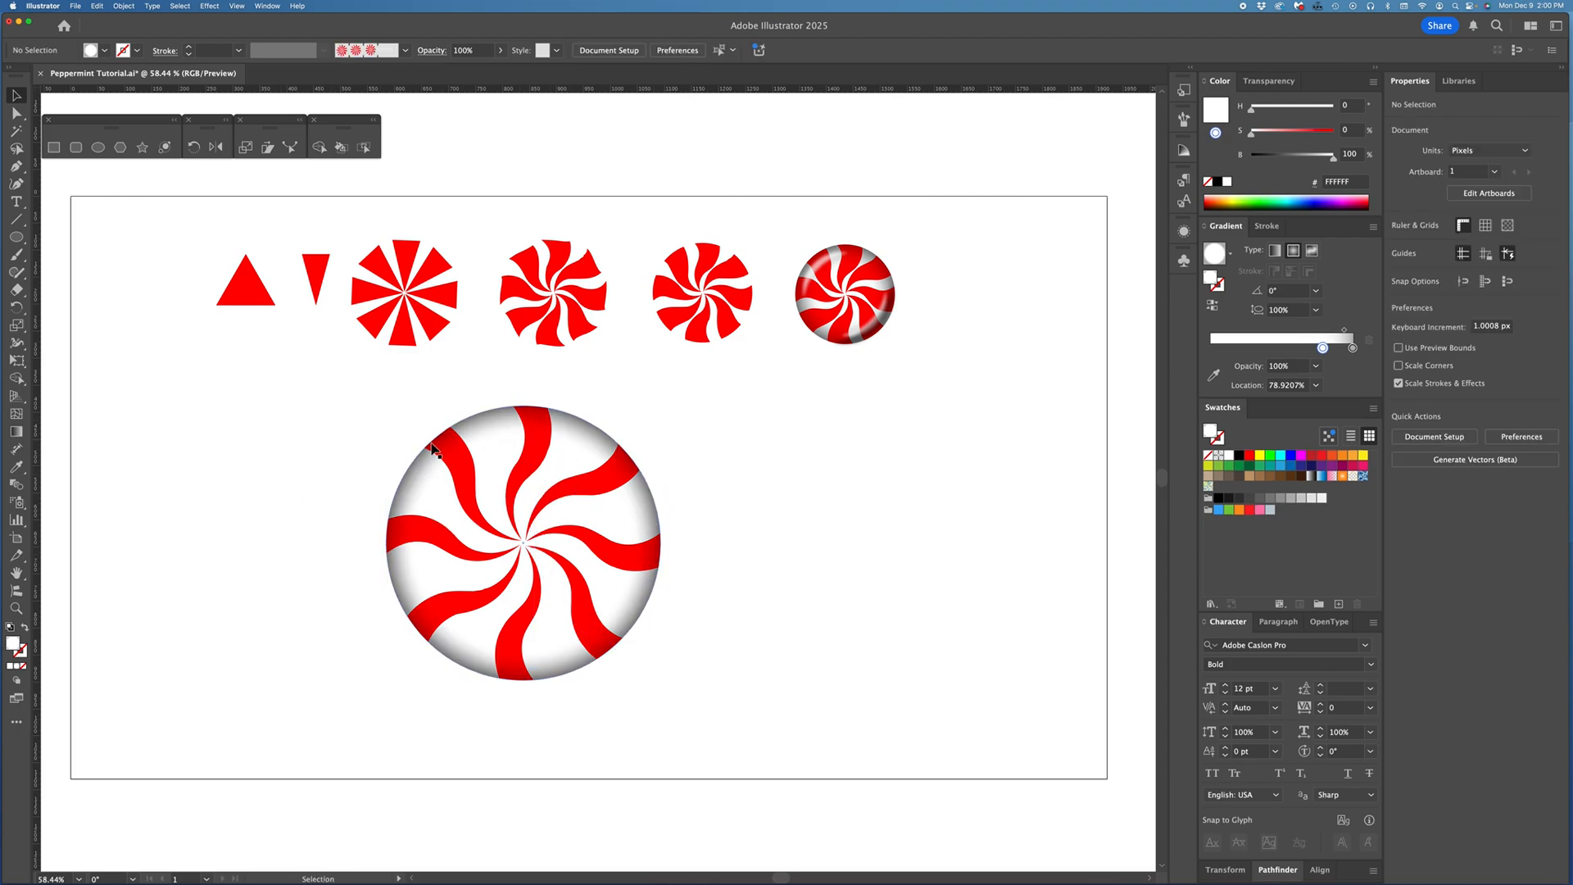
Step: Draw a smaller circle about 430 px across from the candy's centre, and deselect it
left_click(98, 147)
left_click_drag(521, 542, 638, 644)
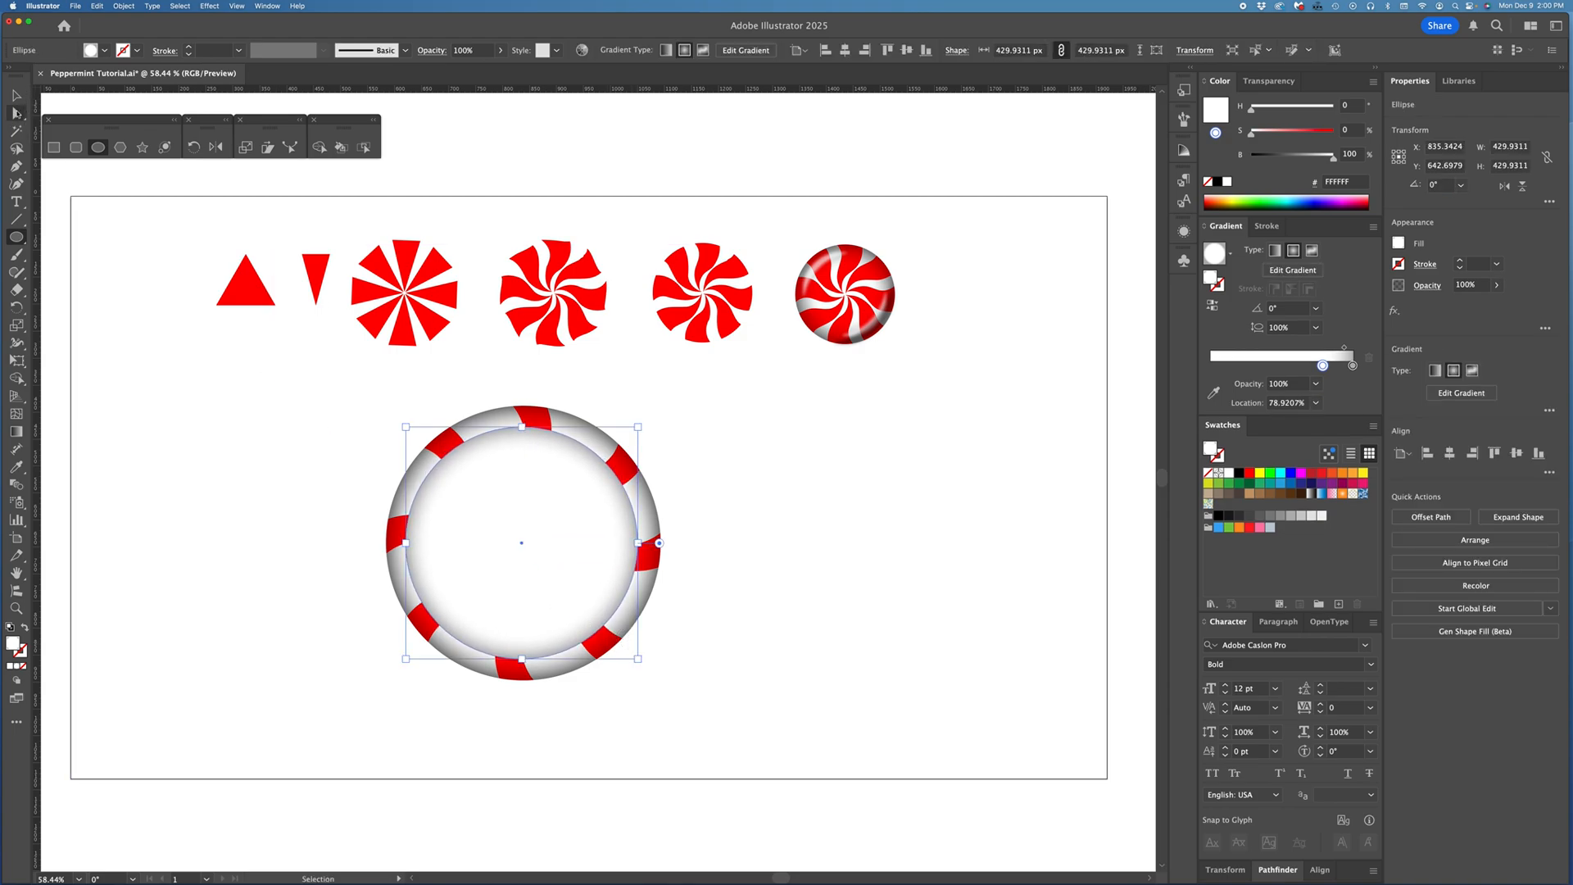
left_click(15, 113)
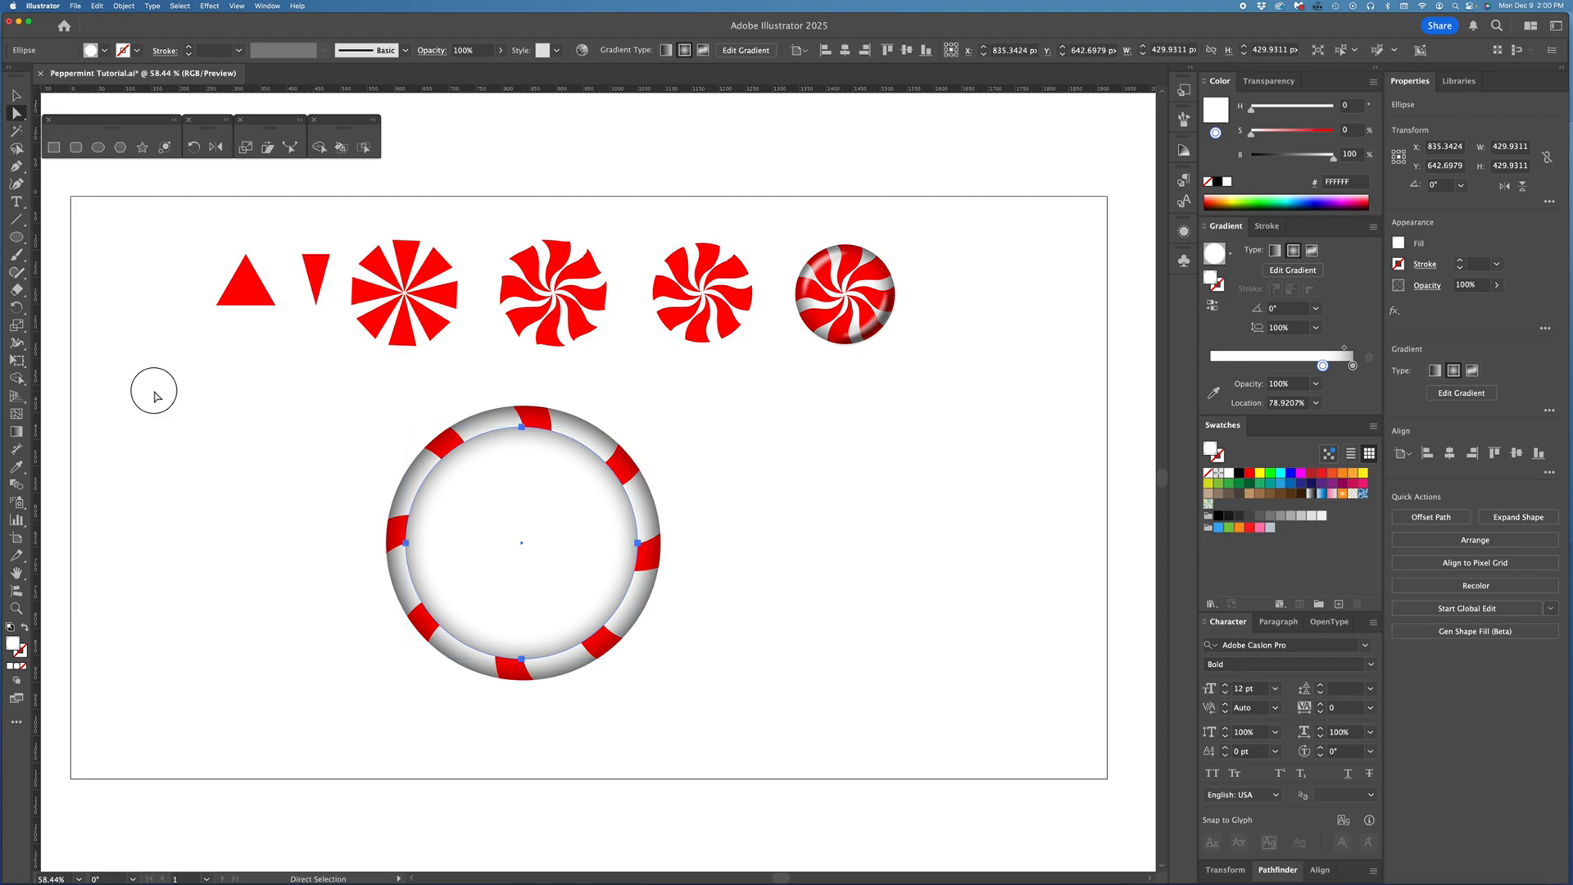
left_click(154, 398)
Step: Delete the new circle's bottom and right anchor points, leaving only the upper-left quarter arc
left_click(522, 661)
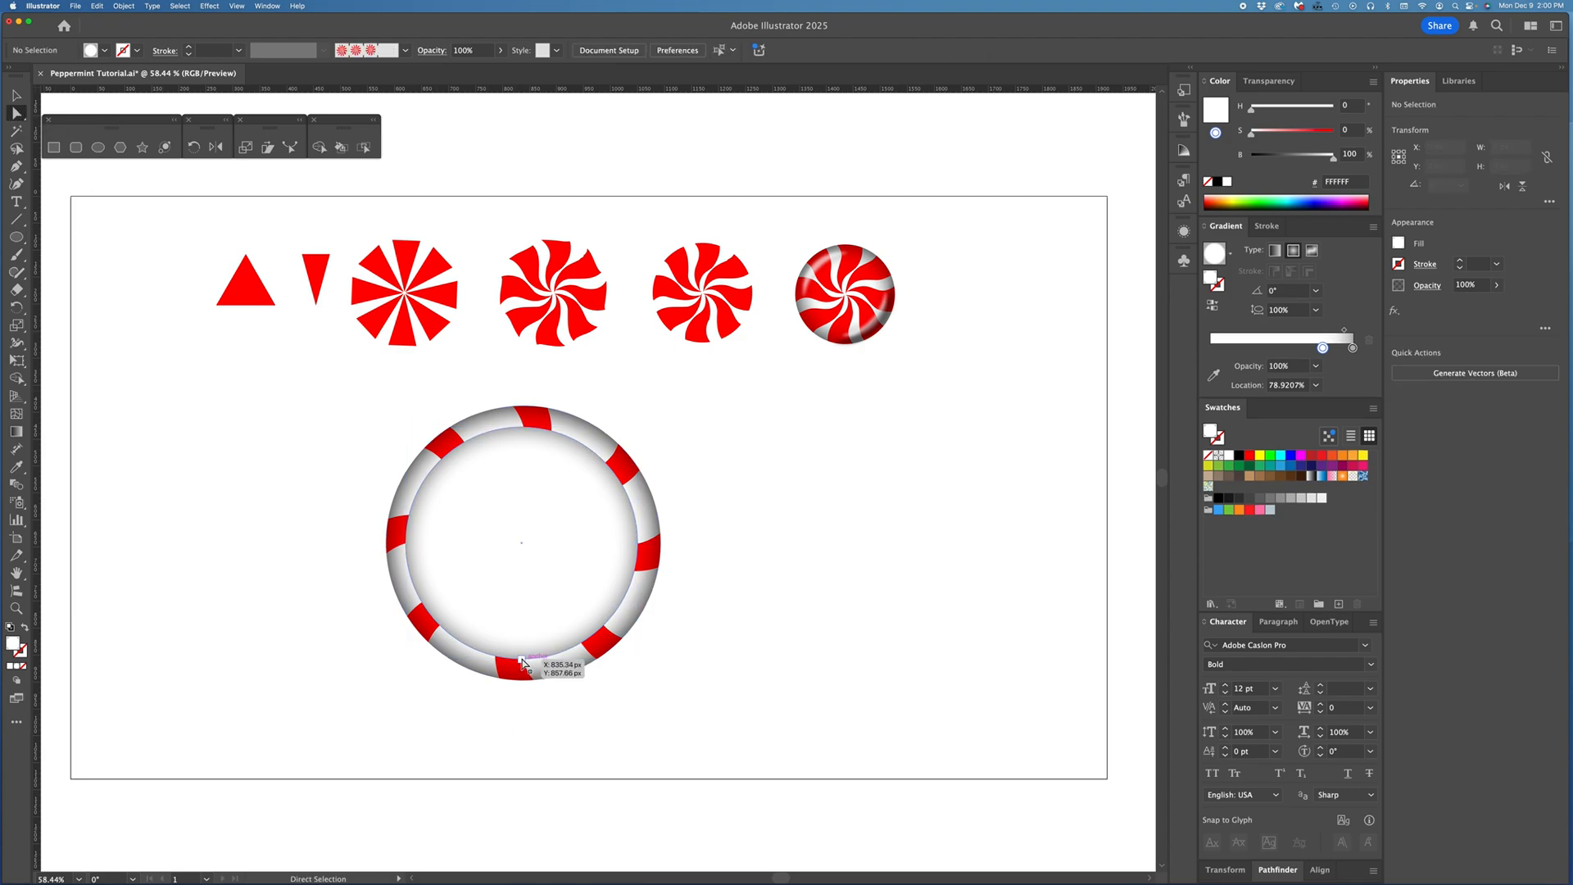
left_click(521, 660)
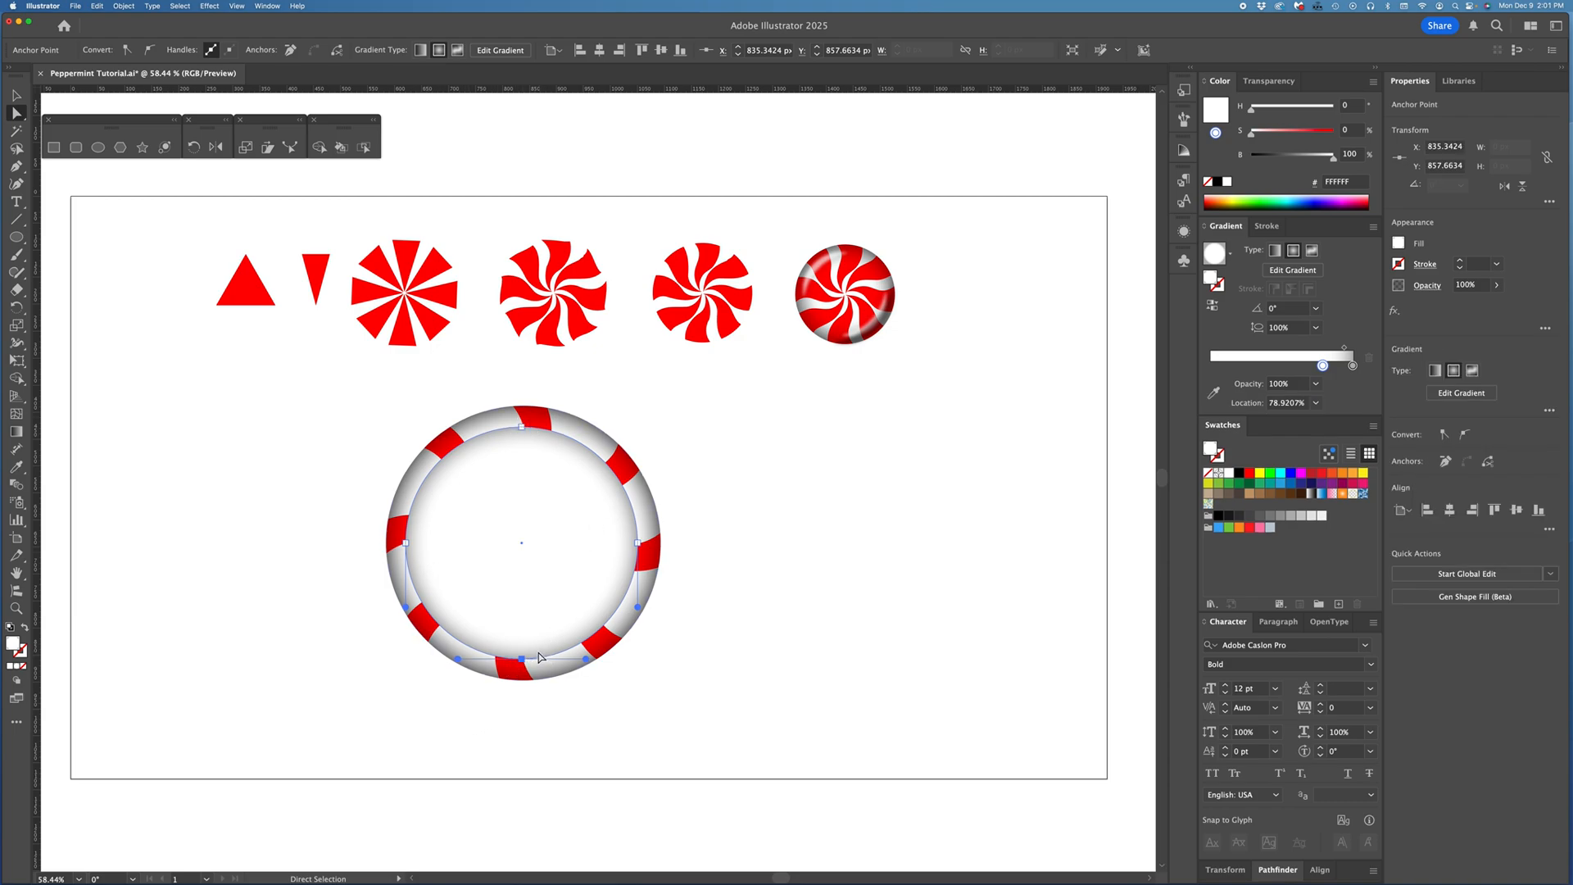
key("Delete")
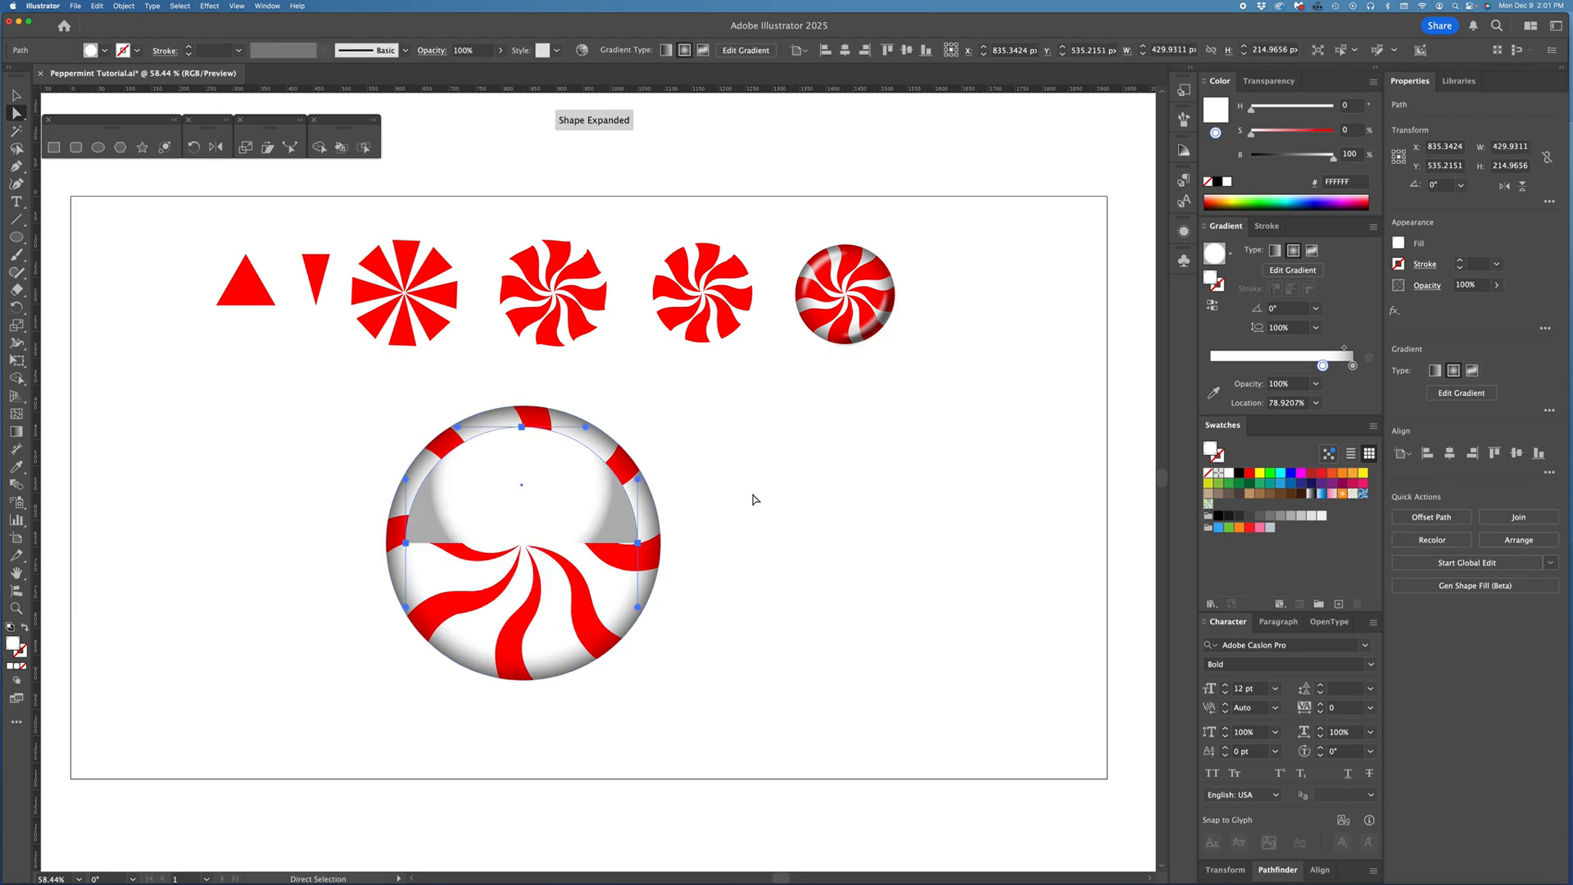
left_click(716, 469)
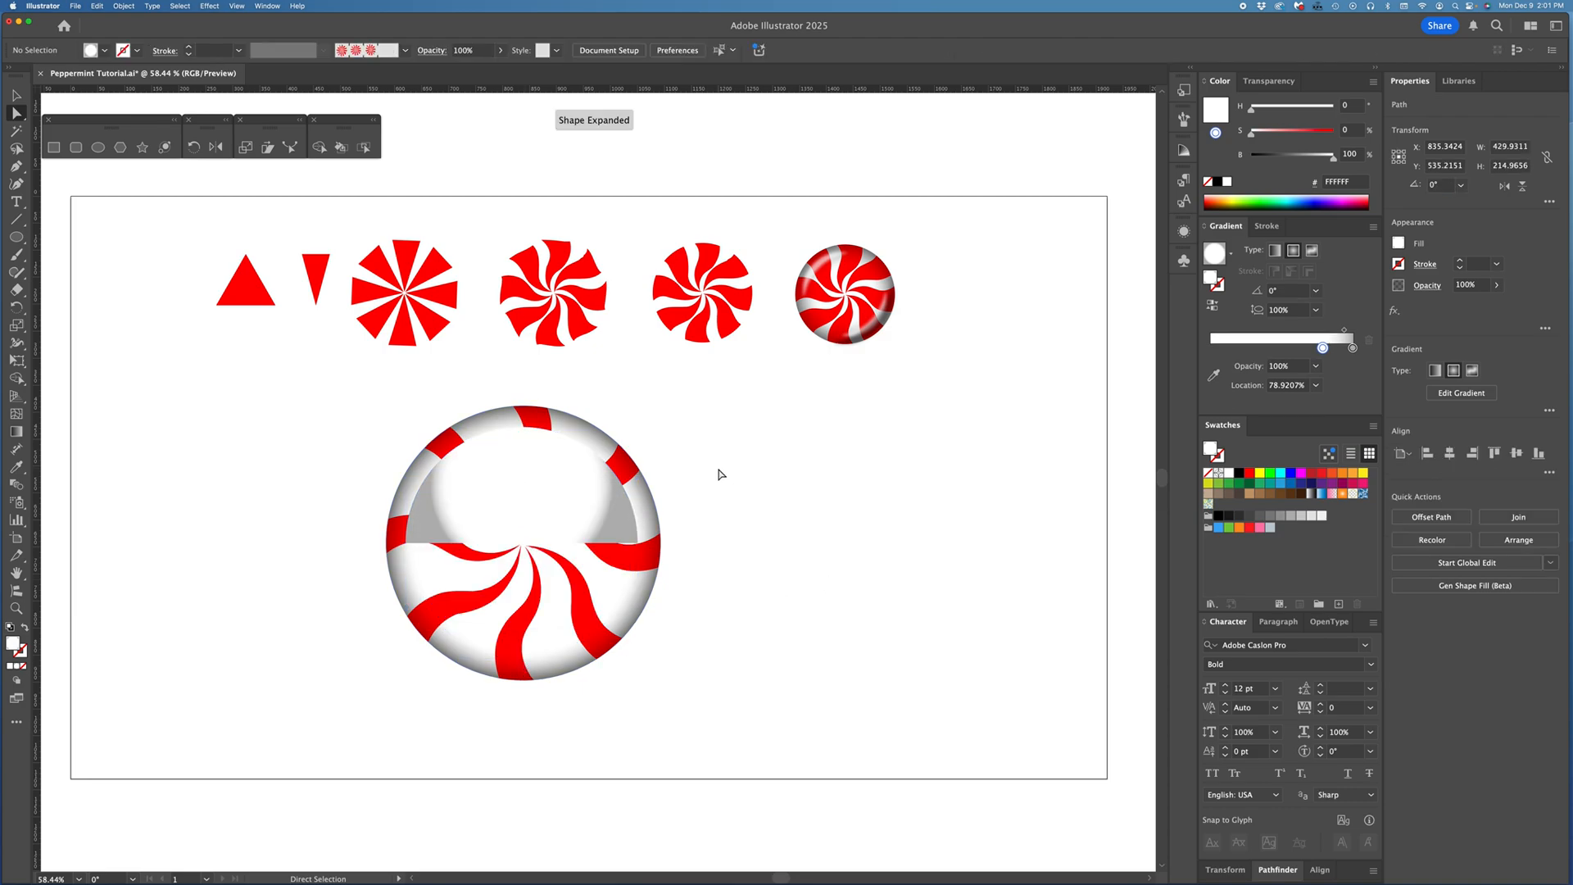
left_click(639, 544)
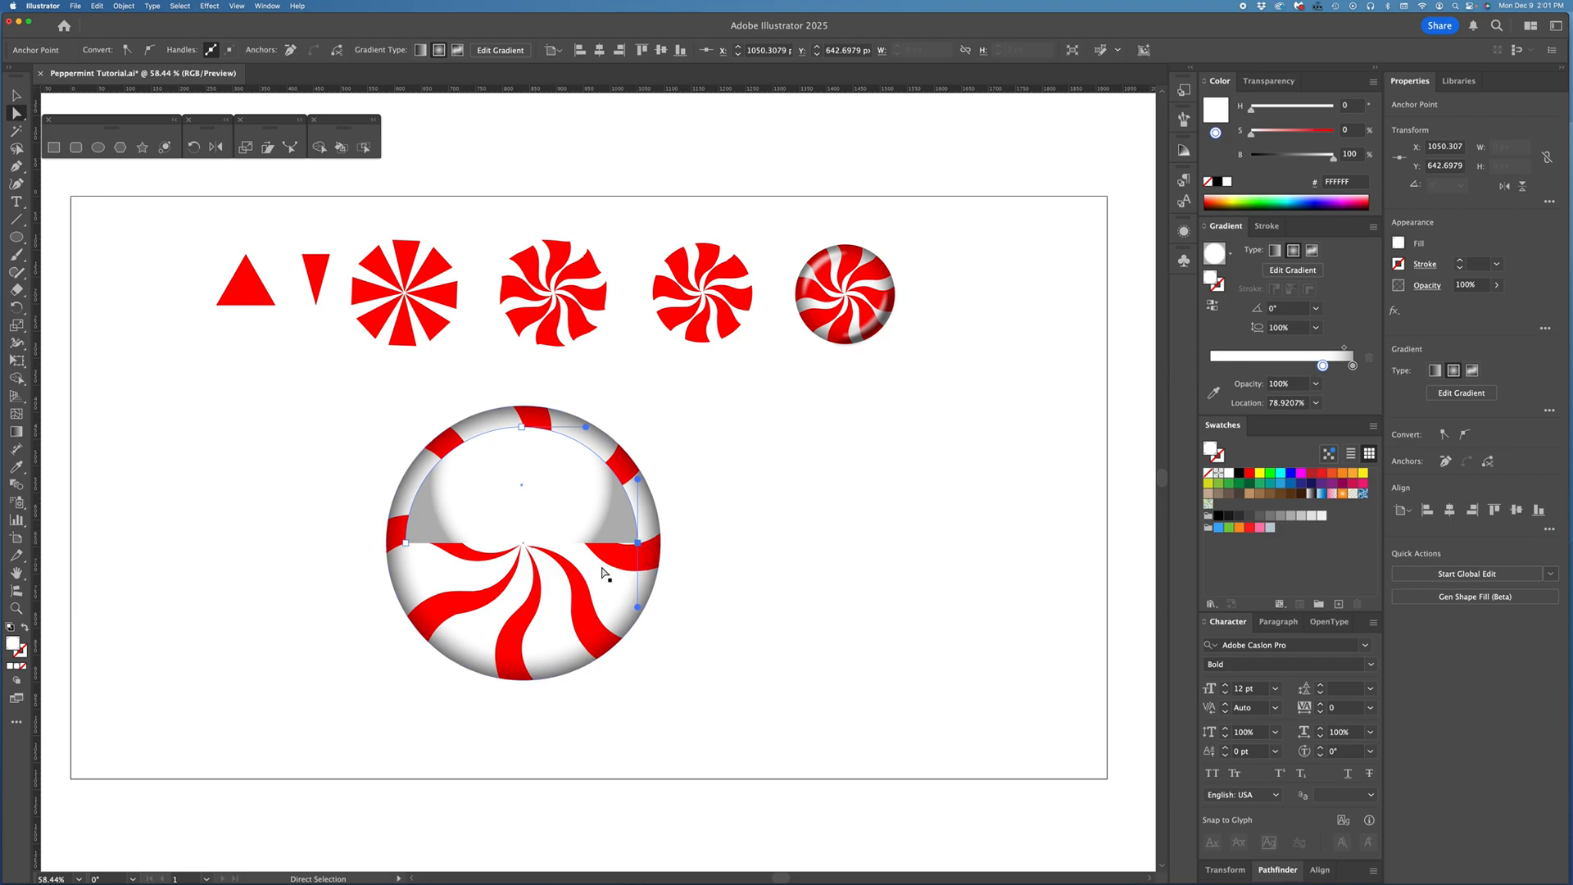
key("Delete")
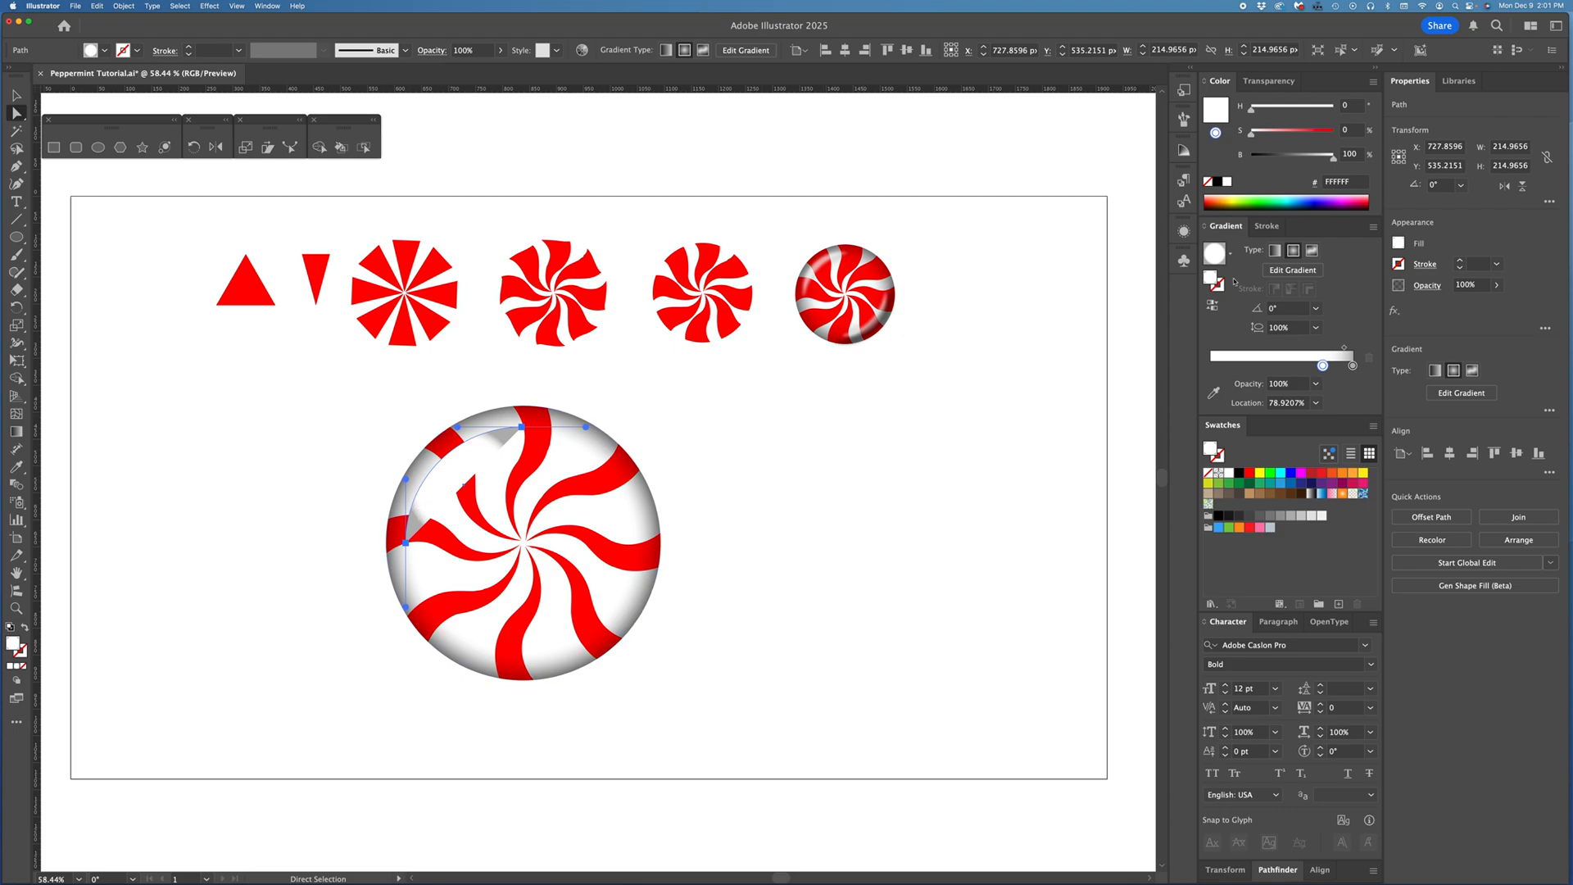
Step: Remove the quarter arc's fill and give it a white stroke with a weight of 28 pt
left_click(1208, 475)
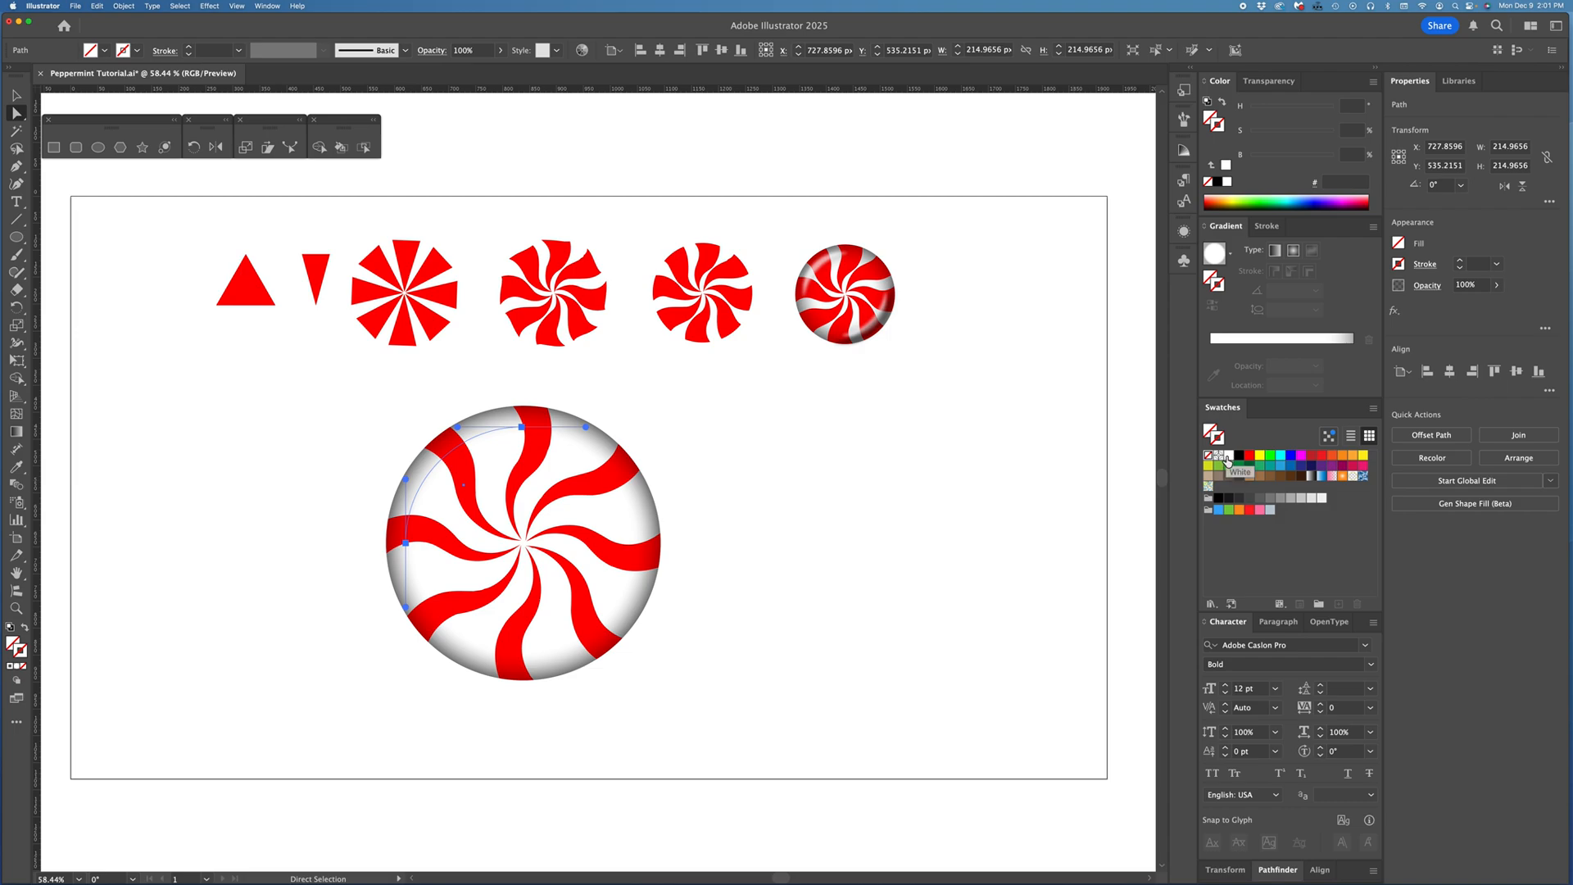
left_click(1228, 459)
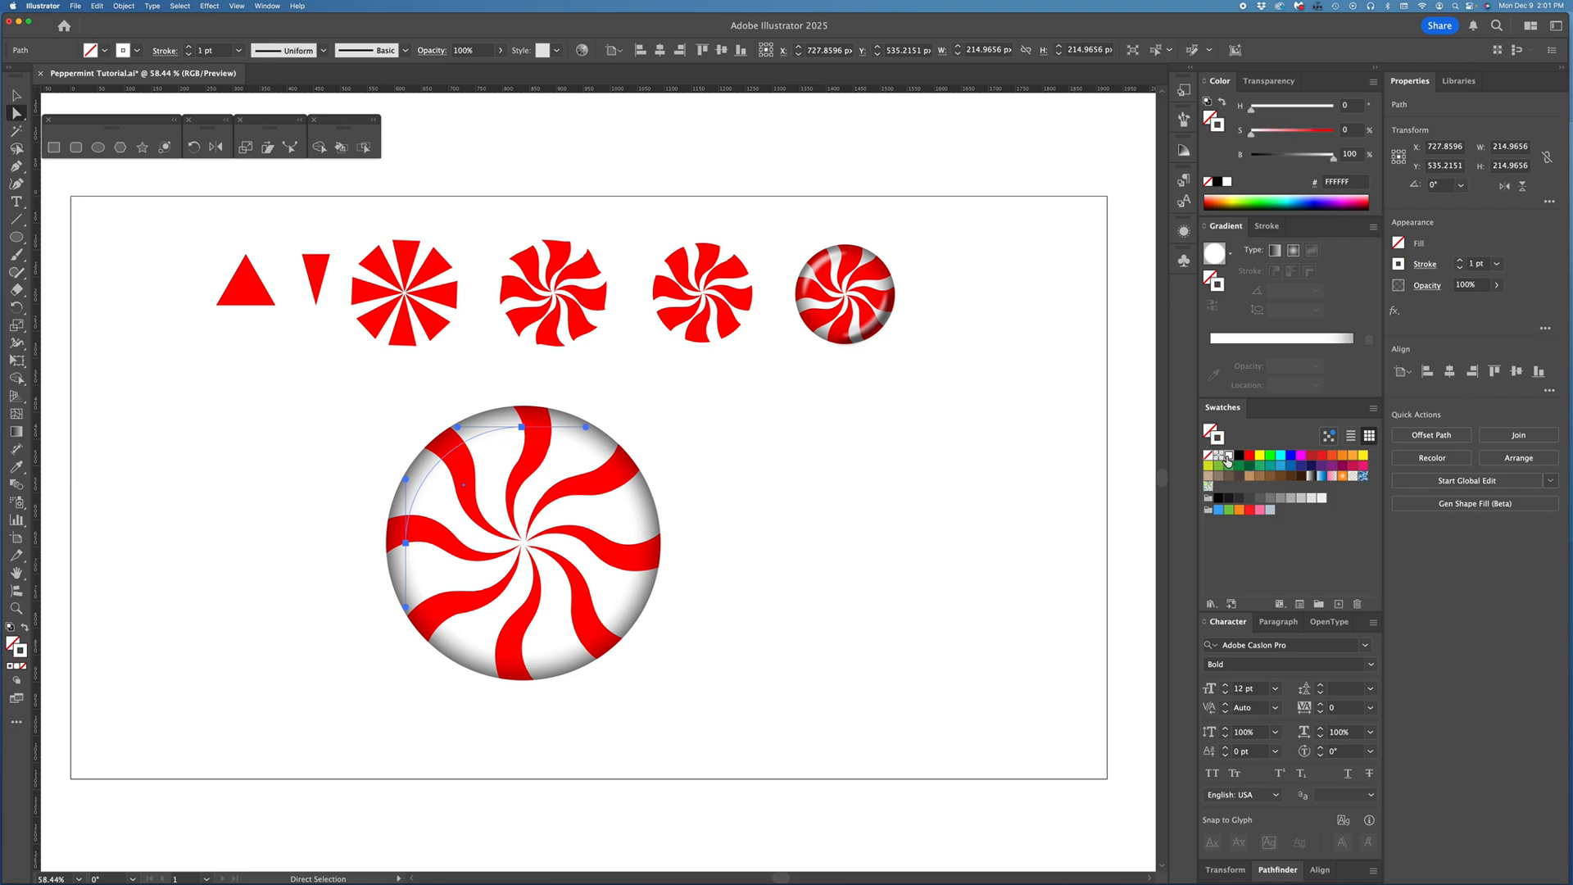
left_click(1460, 262)
left_click(1460, 261)
left_click(1459, 261)
left_click(1459, 262)
left_click(1459, 262)
left_click(1459, 261)
left_click(1459, 261)
left_click(1458, 261)
left_click(1459, 262)
left_click(1459, 262)
left_click(1459, 263)
left_click(1459, 262)
left_click(1460, 262)
left_click(1459, 262)
left_click(1459, 263)
left_click(1460, 262)
left_click(1459, 262)
left_click(1459, 262)
left_click(1459, 262)
left_click(1459, 262)
left_click(1459, 262)
left_click(1459, 262)
left_click(1459, 263)
left_click(1459, 262)
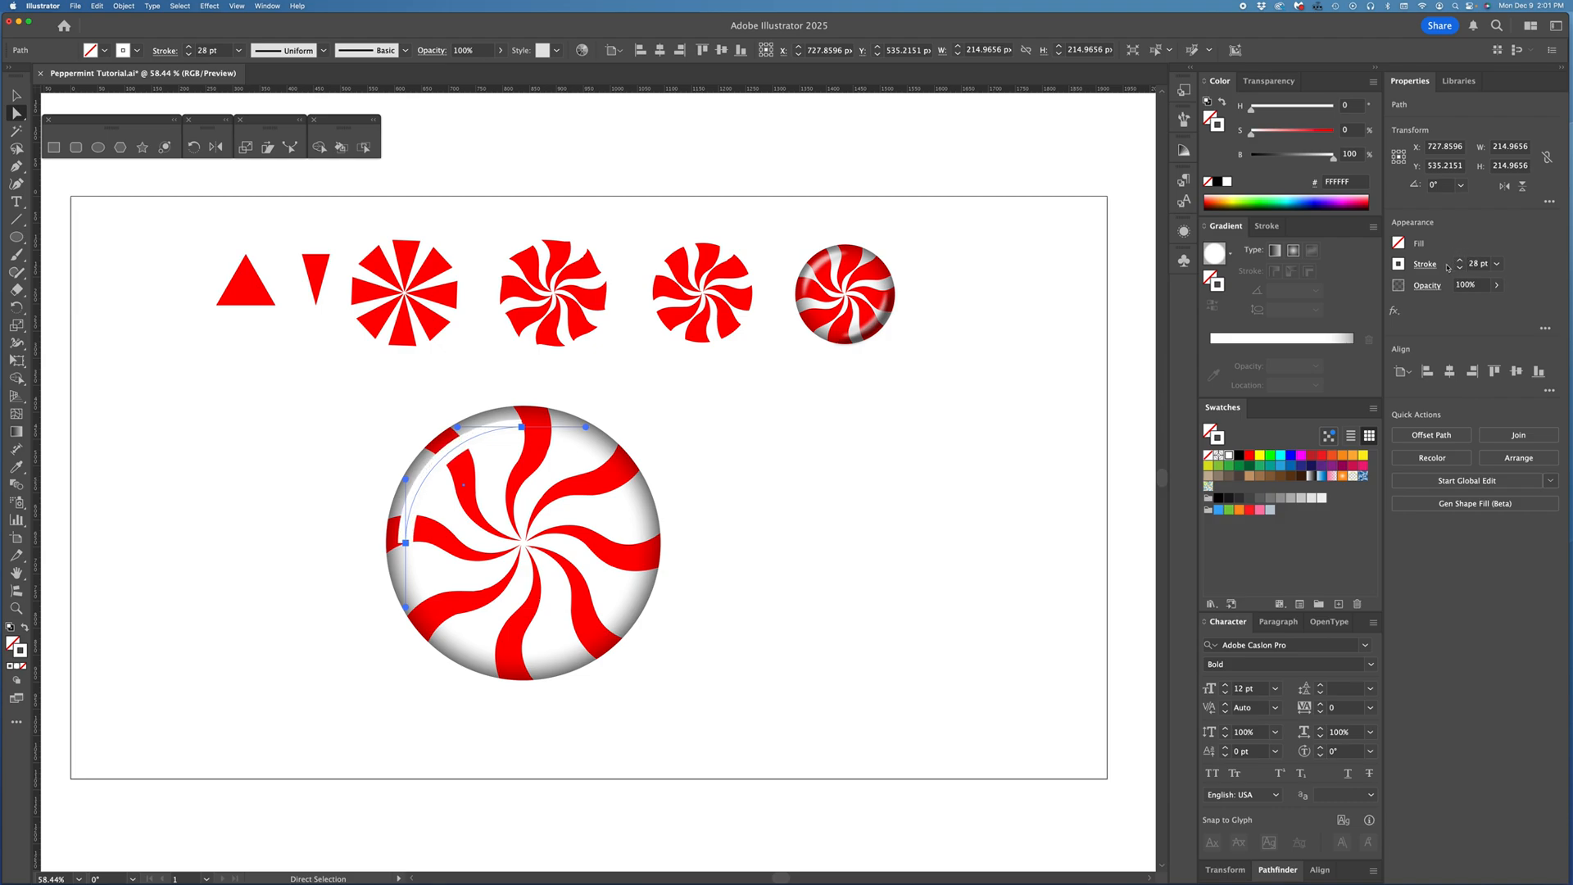
Step: Increase the white arc's stroke weight to 30 pt, apply the width profile that tapers at both ends, and deselect it
left_click(1460, 262)
left_click(1460, 262)
left_click(1425, 266)
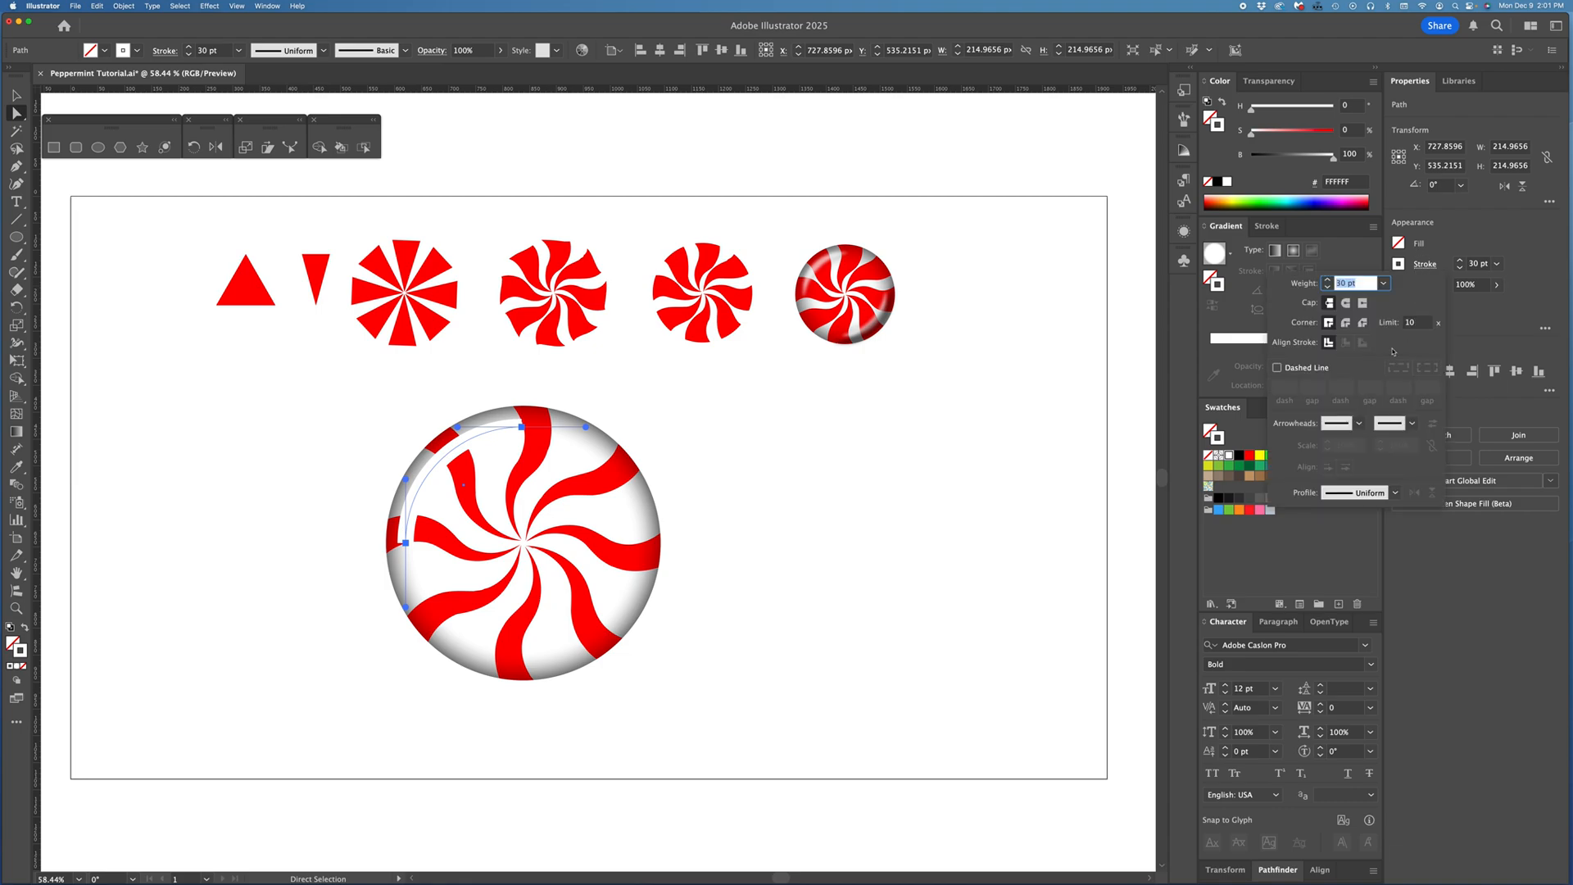
left_click(1395, 492)
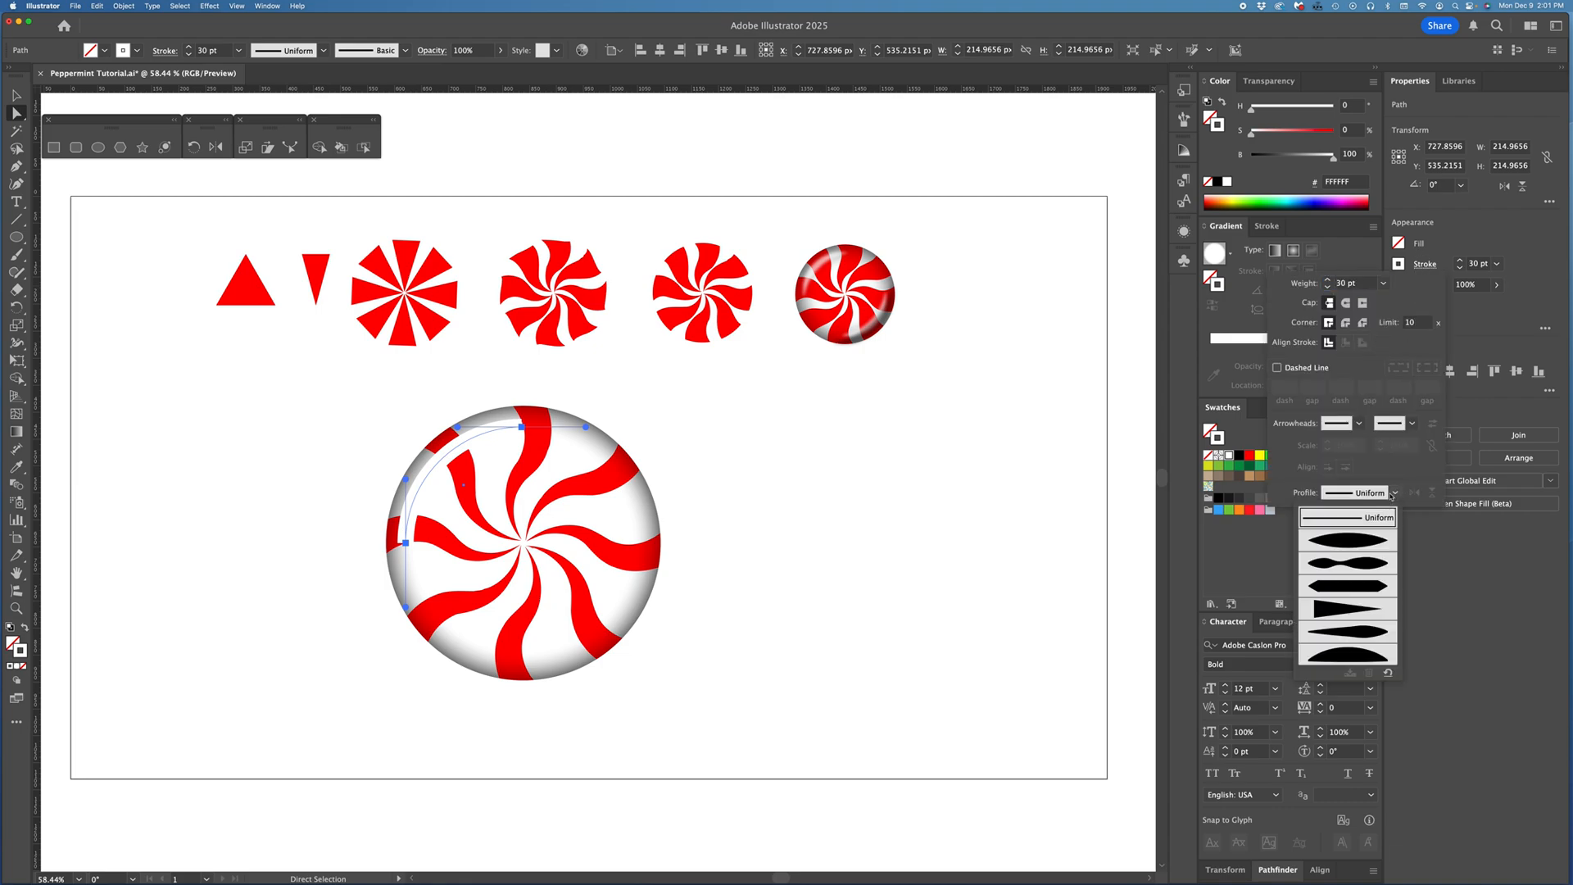
left_click(1315, 543)
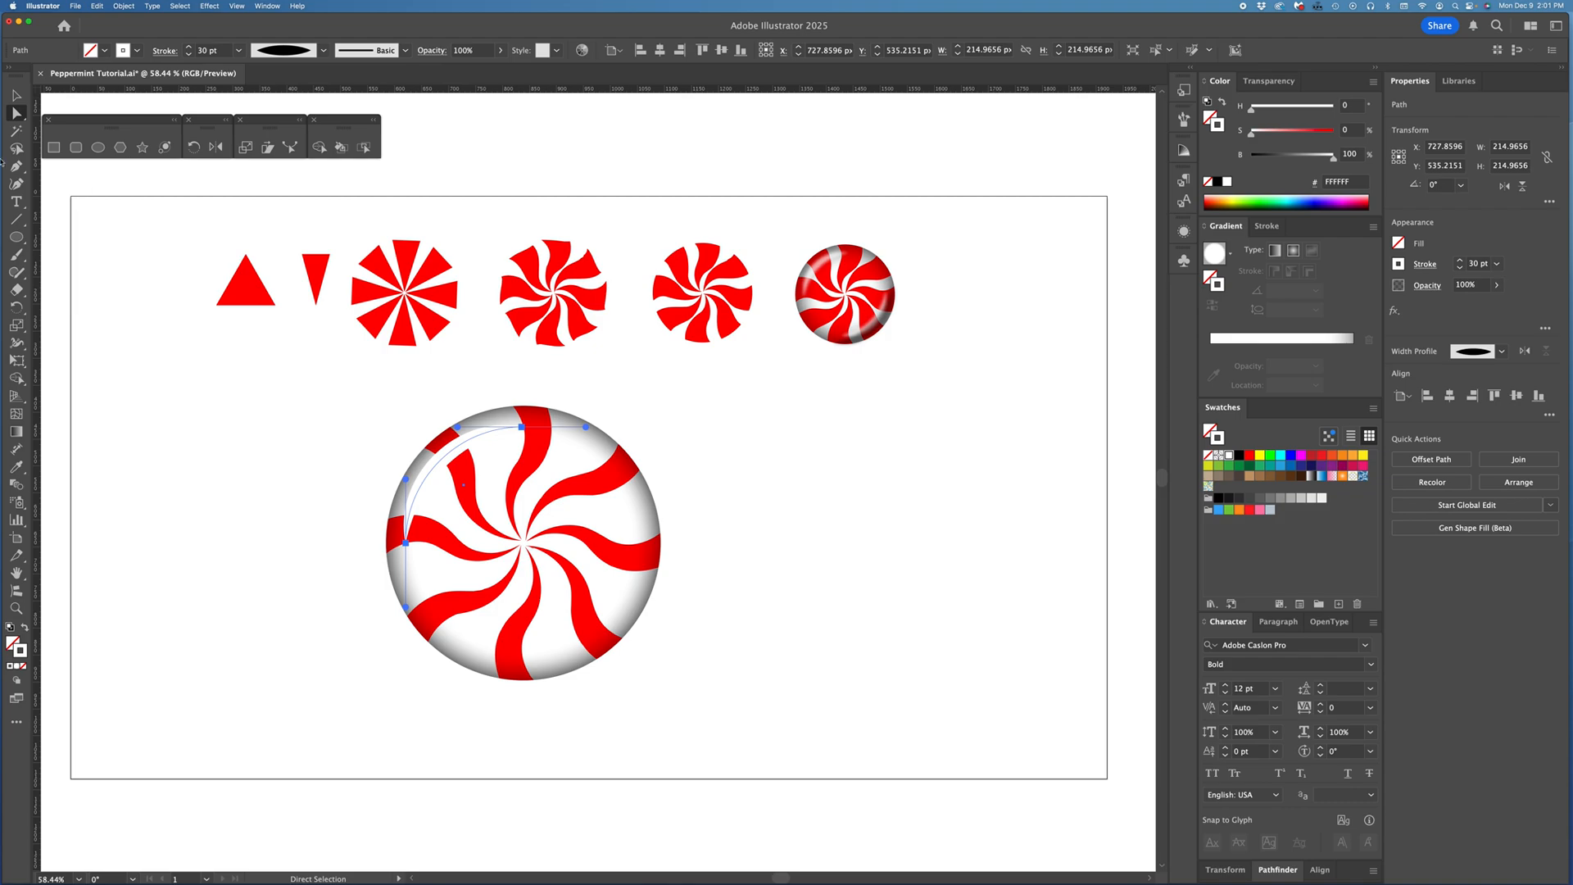
left_click(16, 95)
left_click(208, 480)
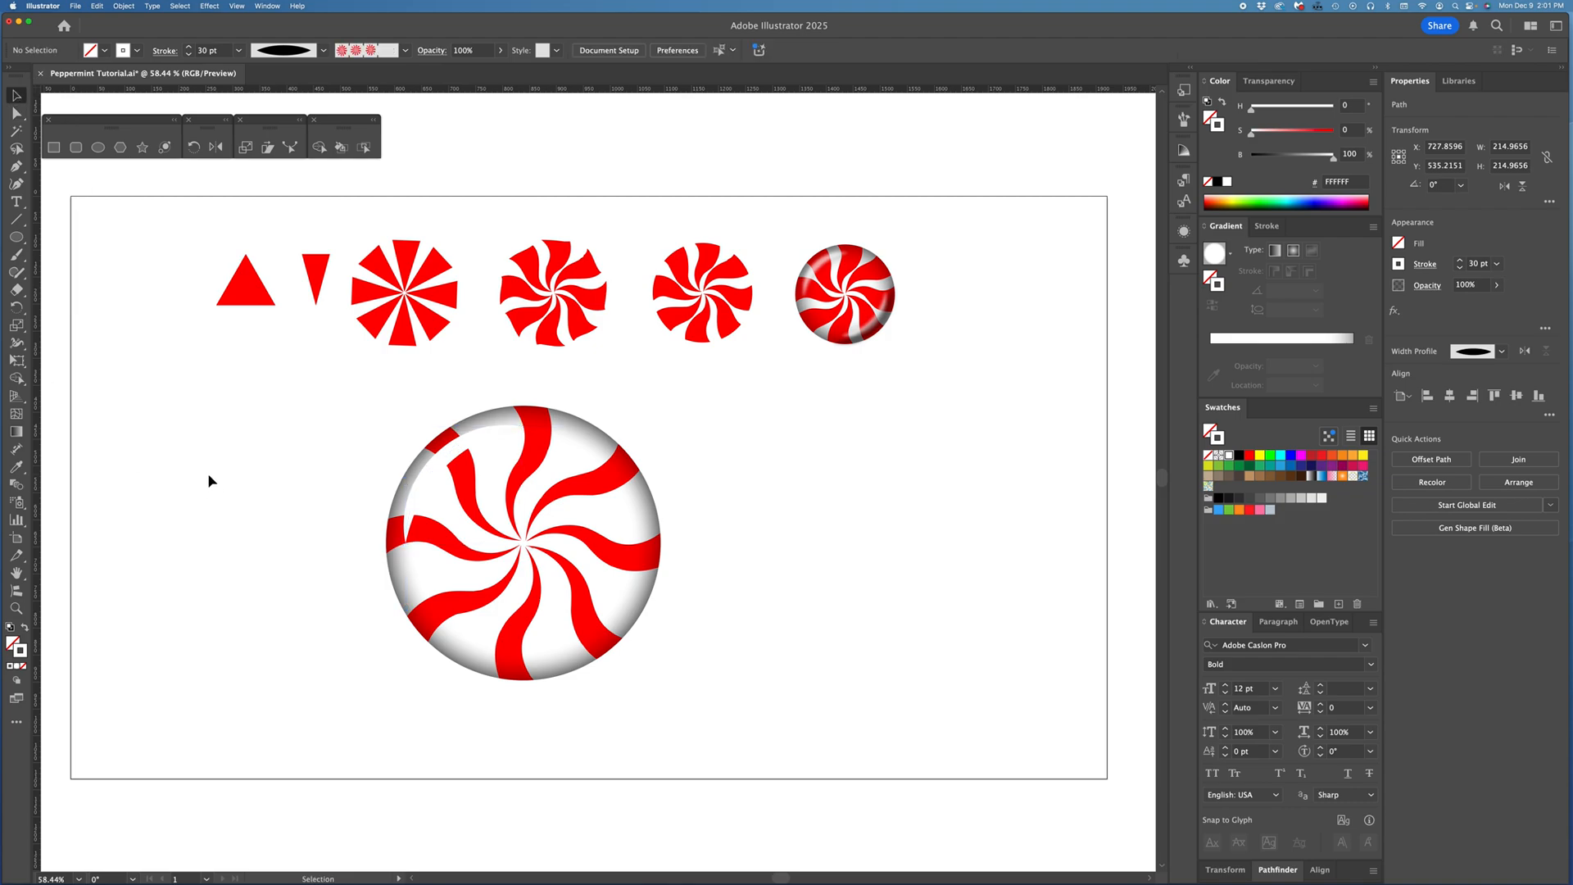
Step: Reduce the white highlight arc's opacity to 71%
left_click(440, 470)
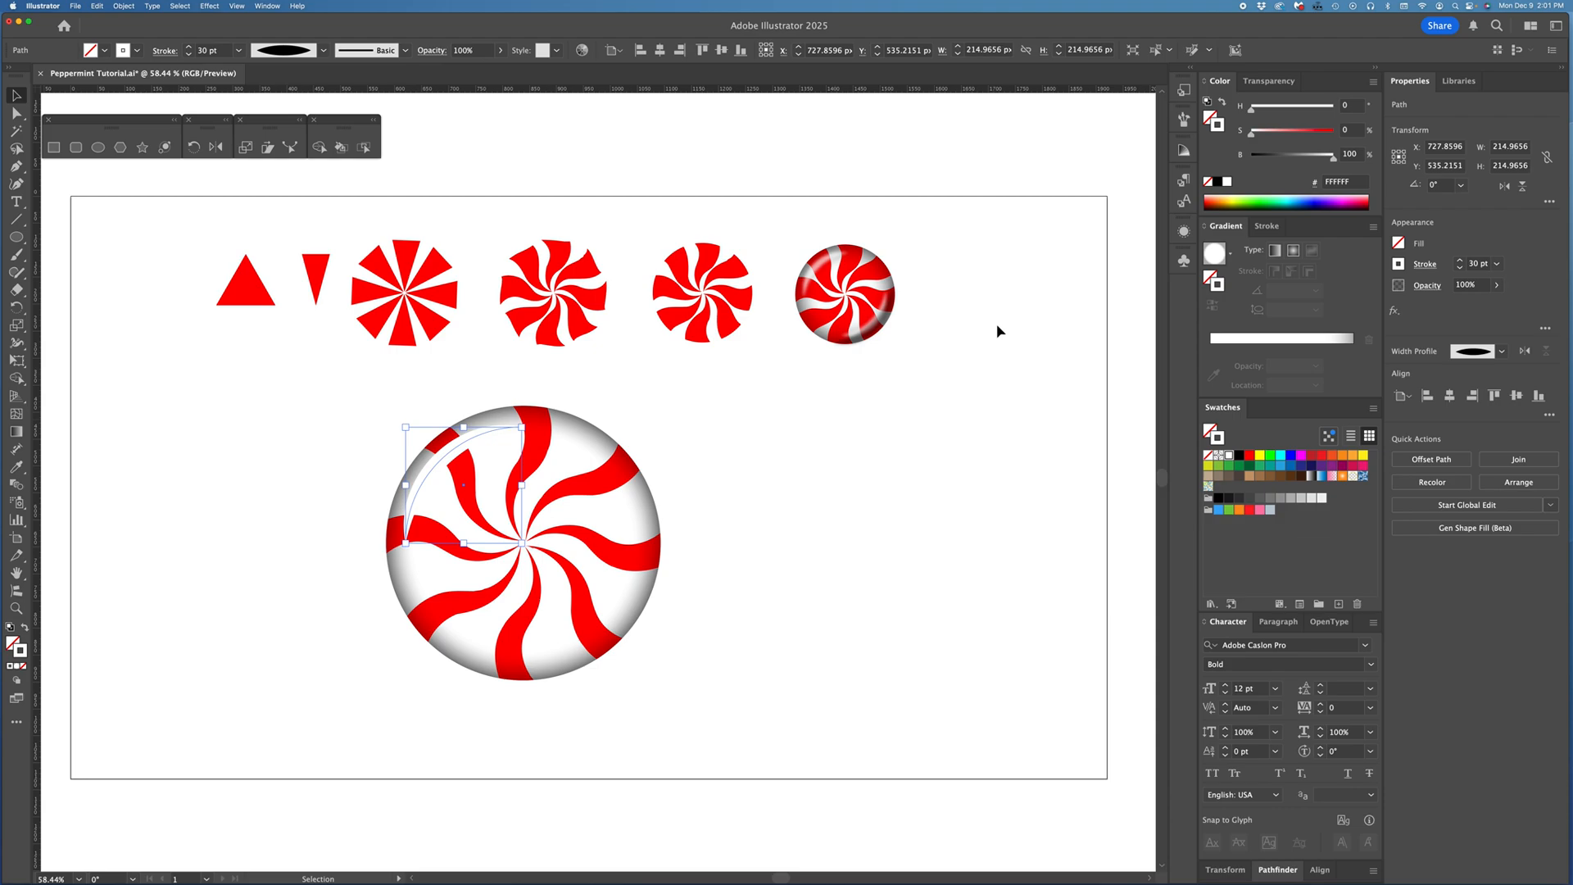
left_click(1496, 285)
left_click_drag(1493, 304, 1478, 307)
Step: Apply a Gaussian Blur with a radius of about 5.2 pixels to the highlight arc, and deselect it
left_click(208, 6)
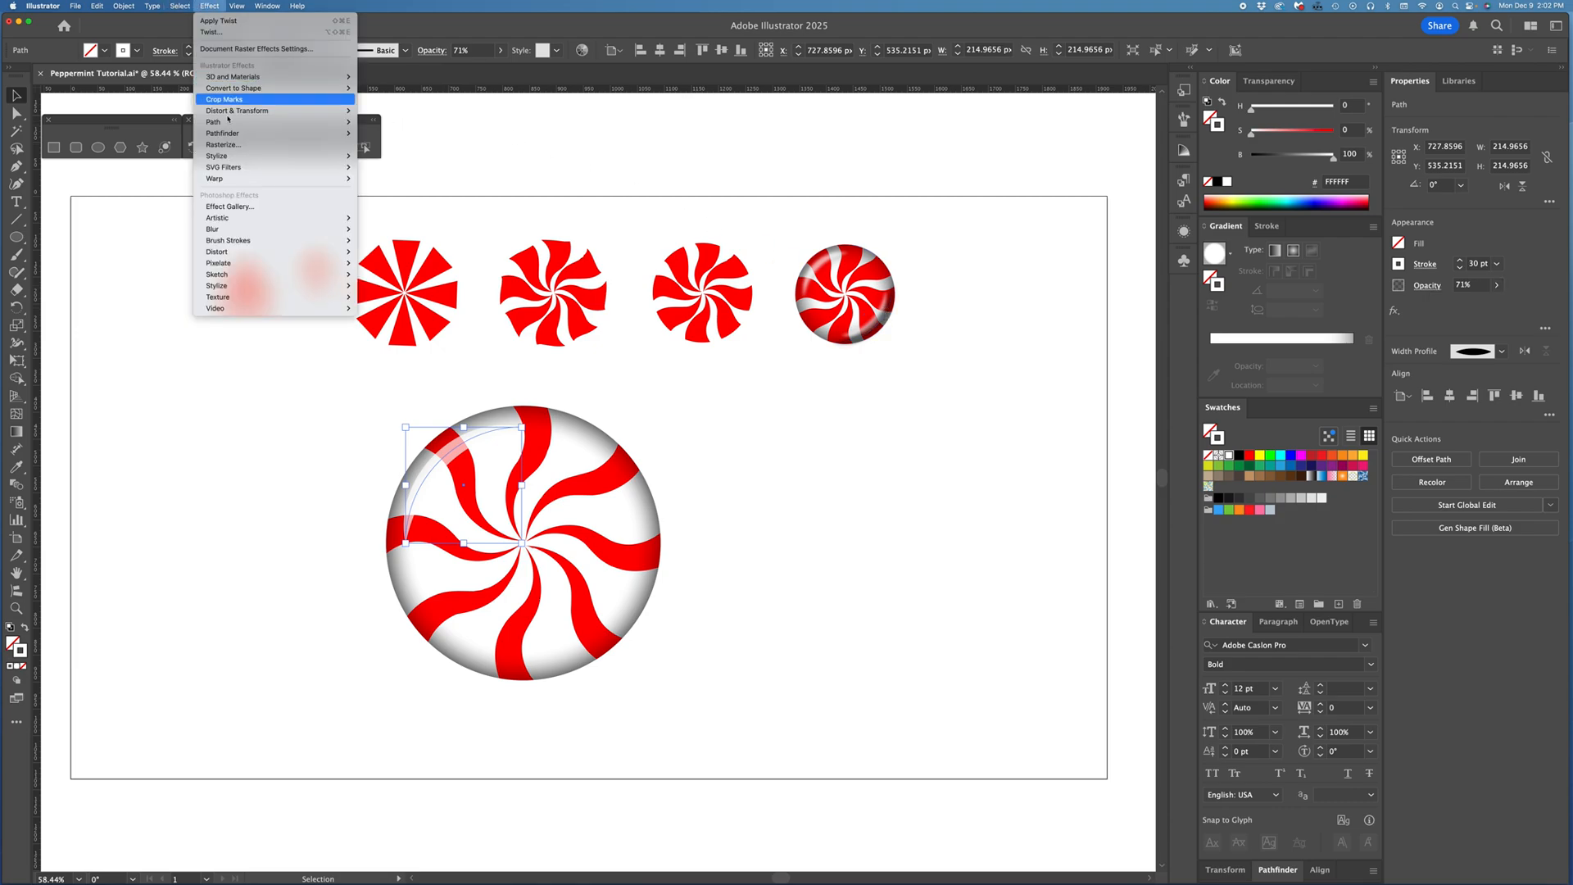
mouse_move(246, 229)
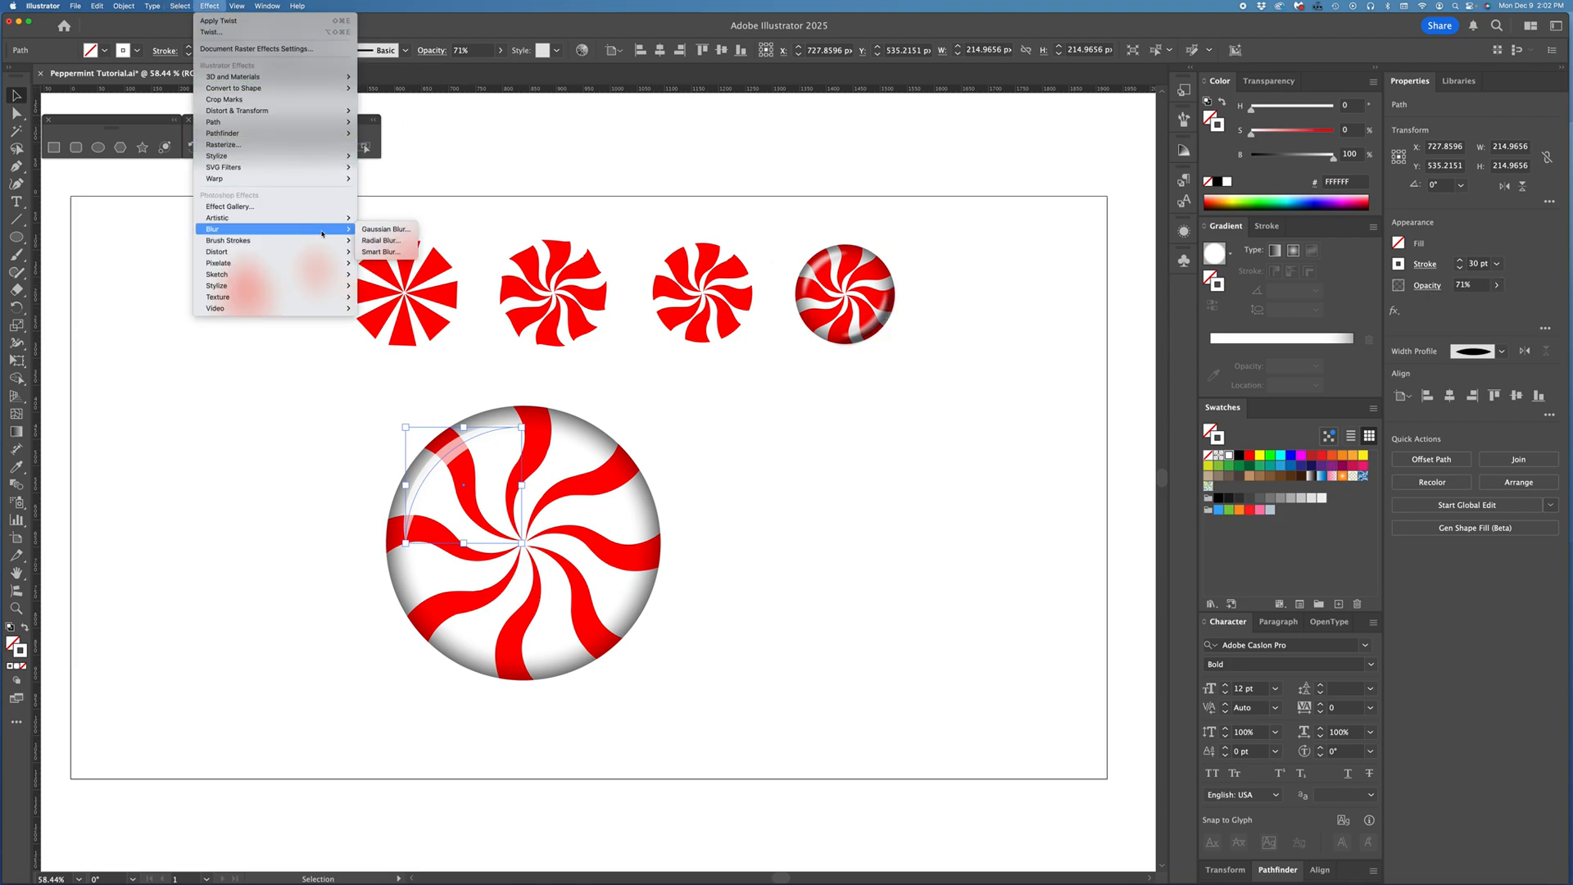
left_click(385, 229)
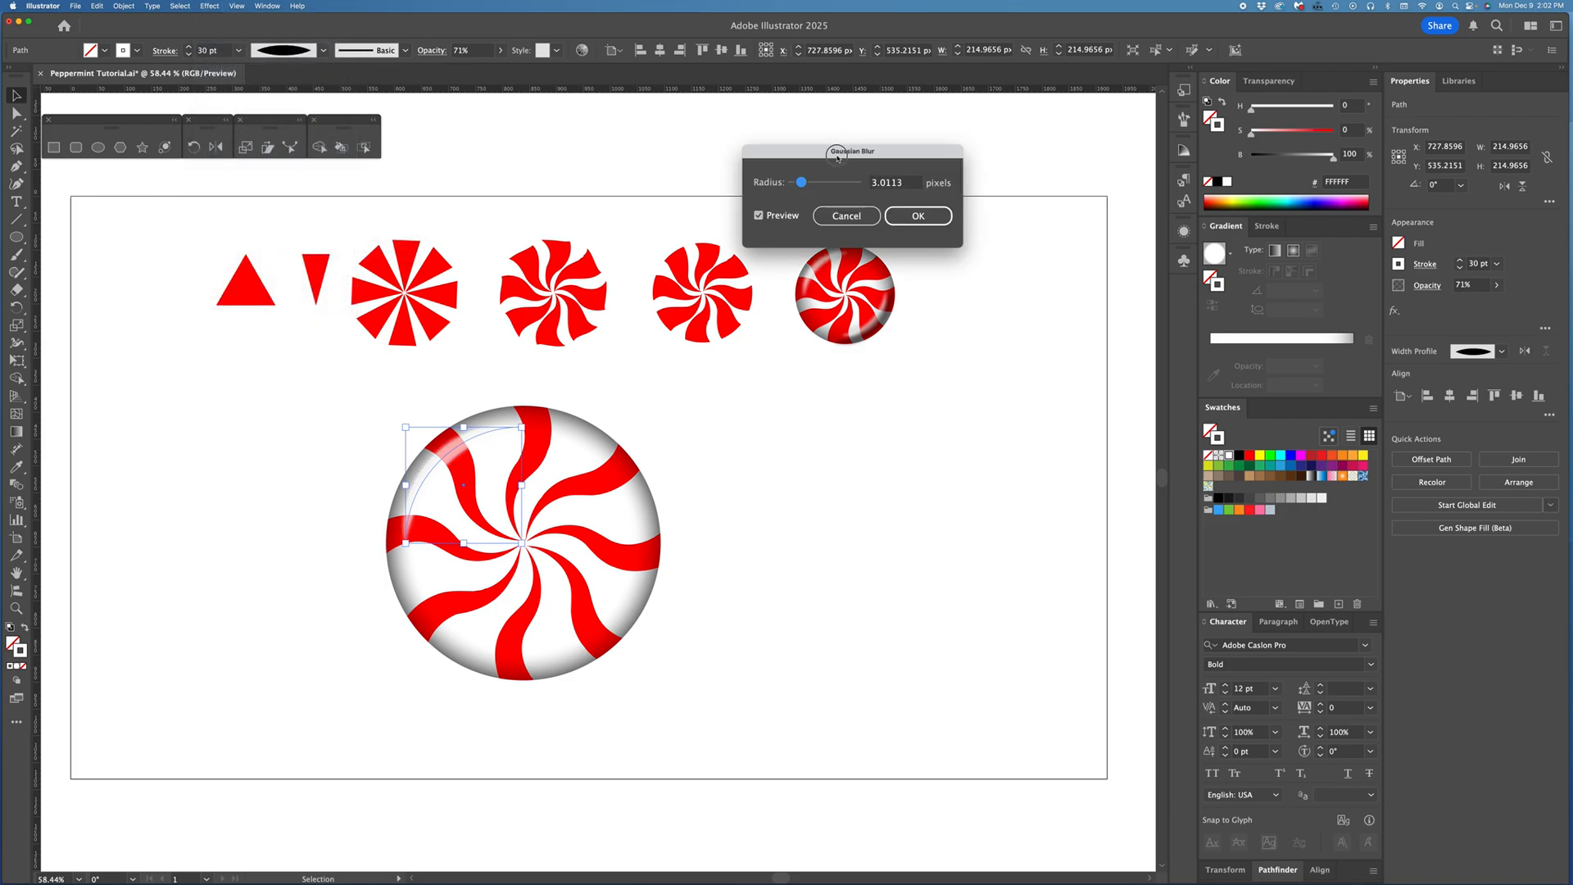
left_click_drag(837, 157, 857, 340)
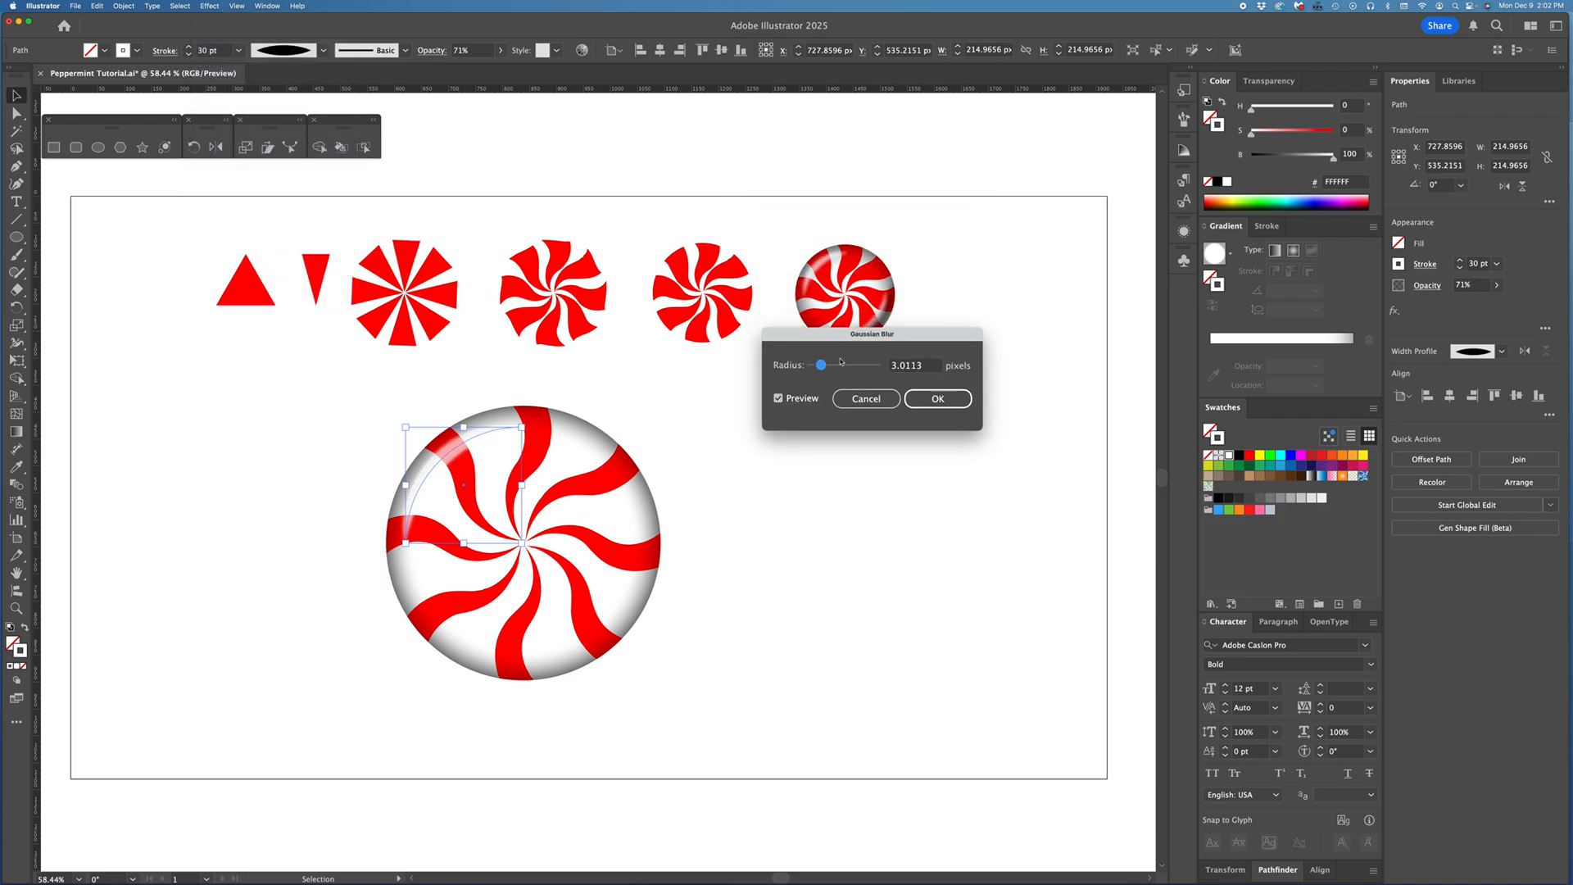
mouse_move(822, 366)
left_mouse_down()
mouse_move(793, 368)
mouse_move(870, 370)
mouse_move(830, 371)
left_mouse_up()
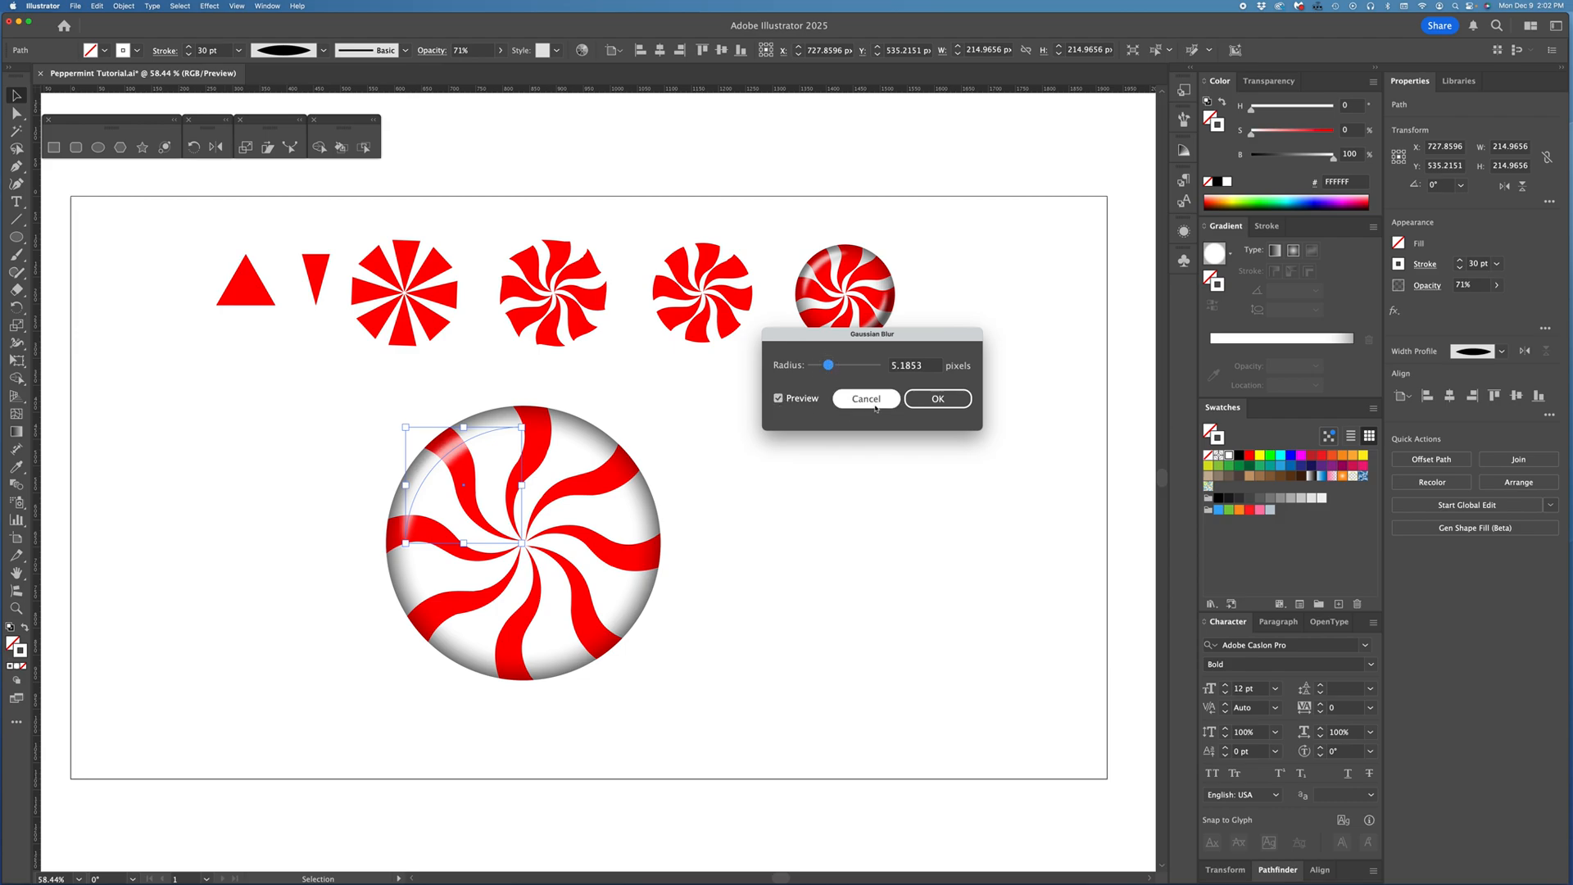
left_click(938, 399)
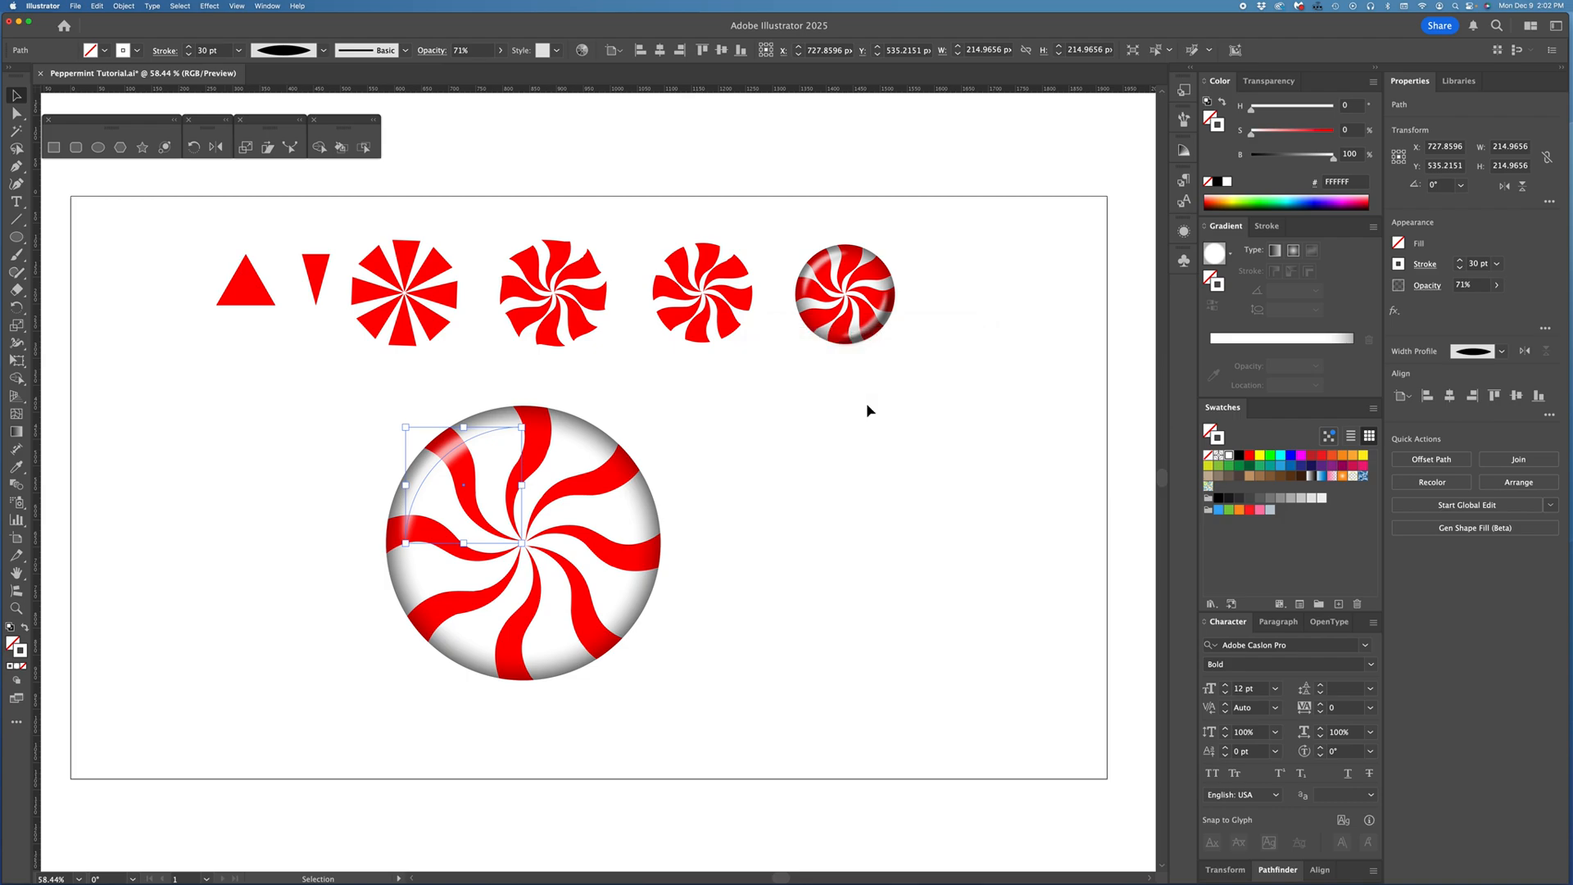
left_click(94, 303)
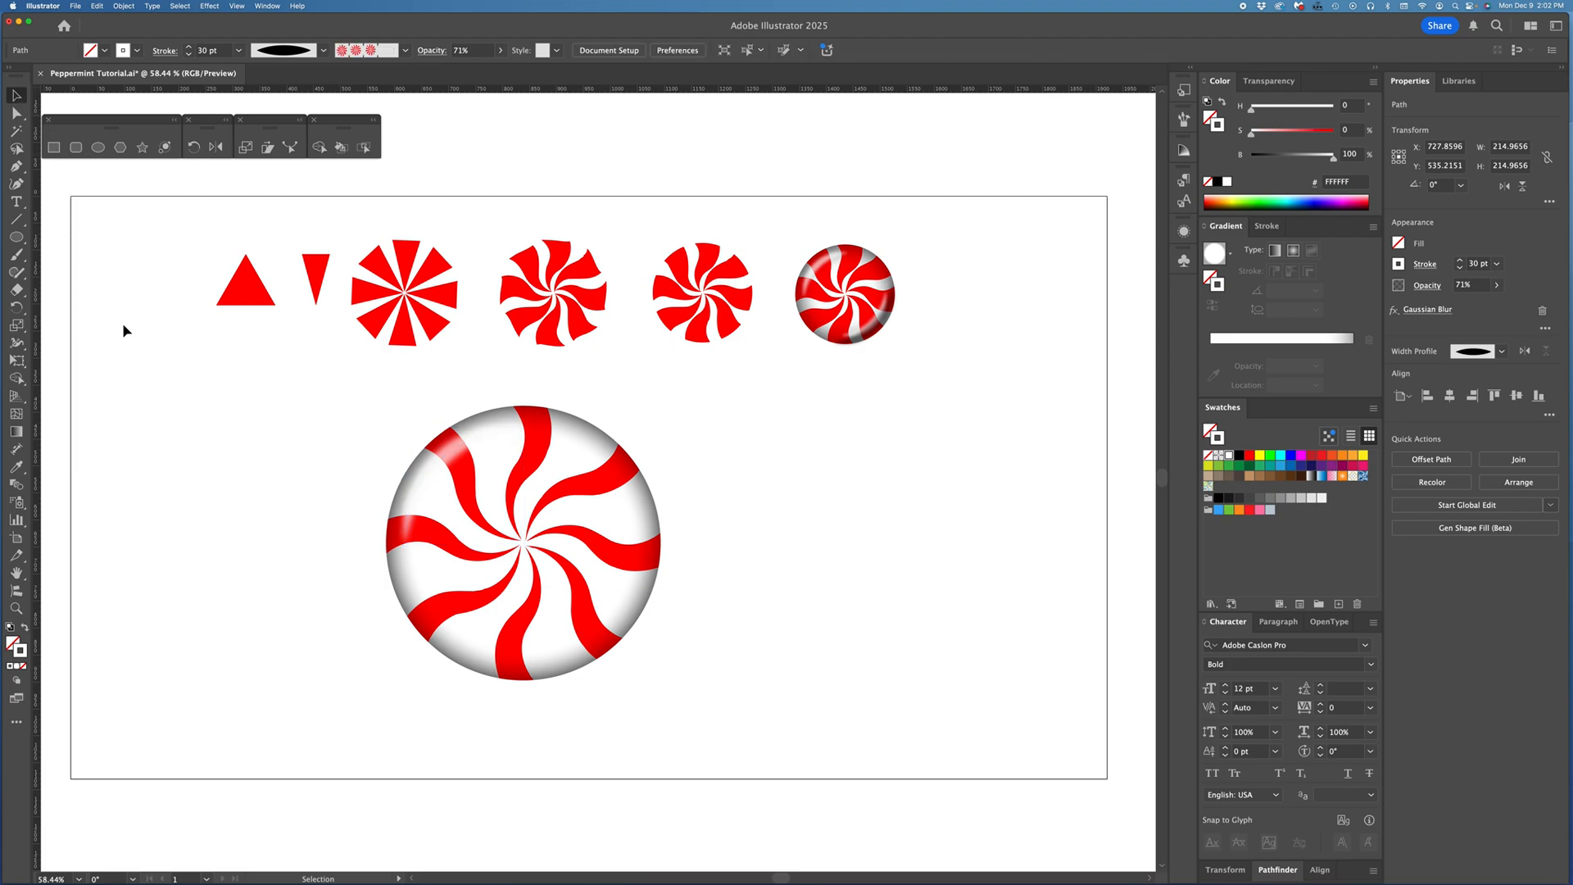
Step: Duplicate the highlight arc to the candy's lower-right edge, rotate the copy 180° and enlarge it to about 263 × 267 px
left_click(463, 471)
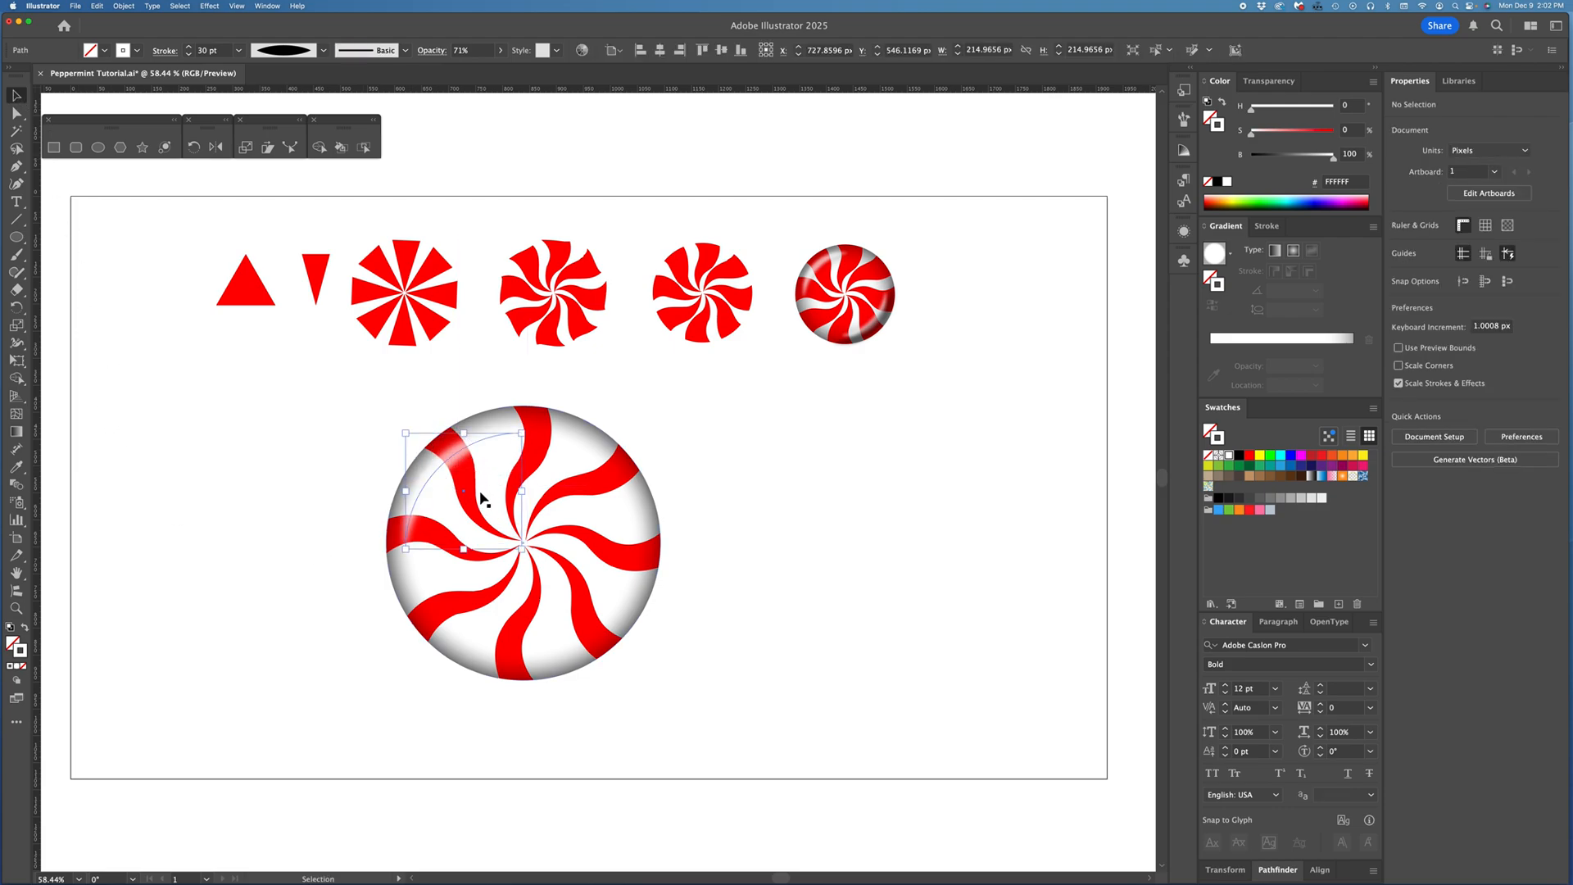
left_click(453, 463)
left_click_drag(453, 463, 560, 574)
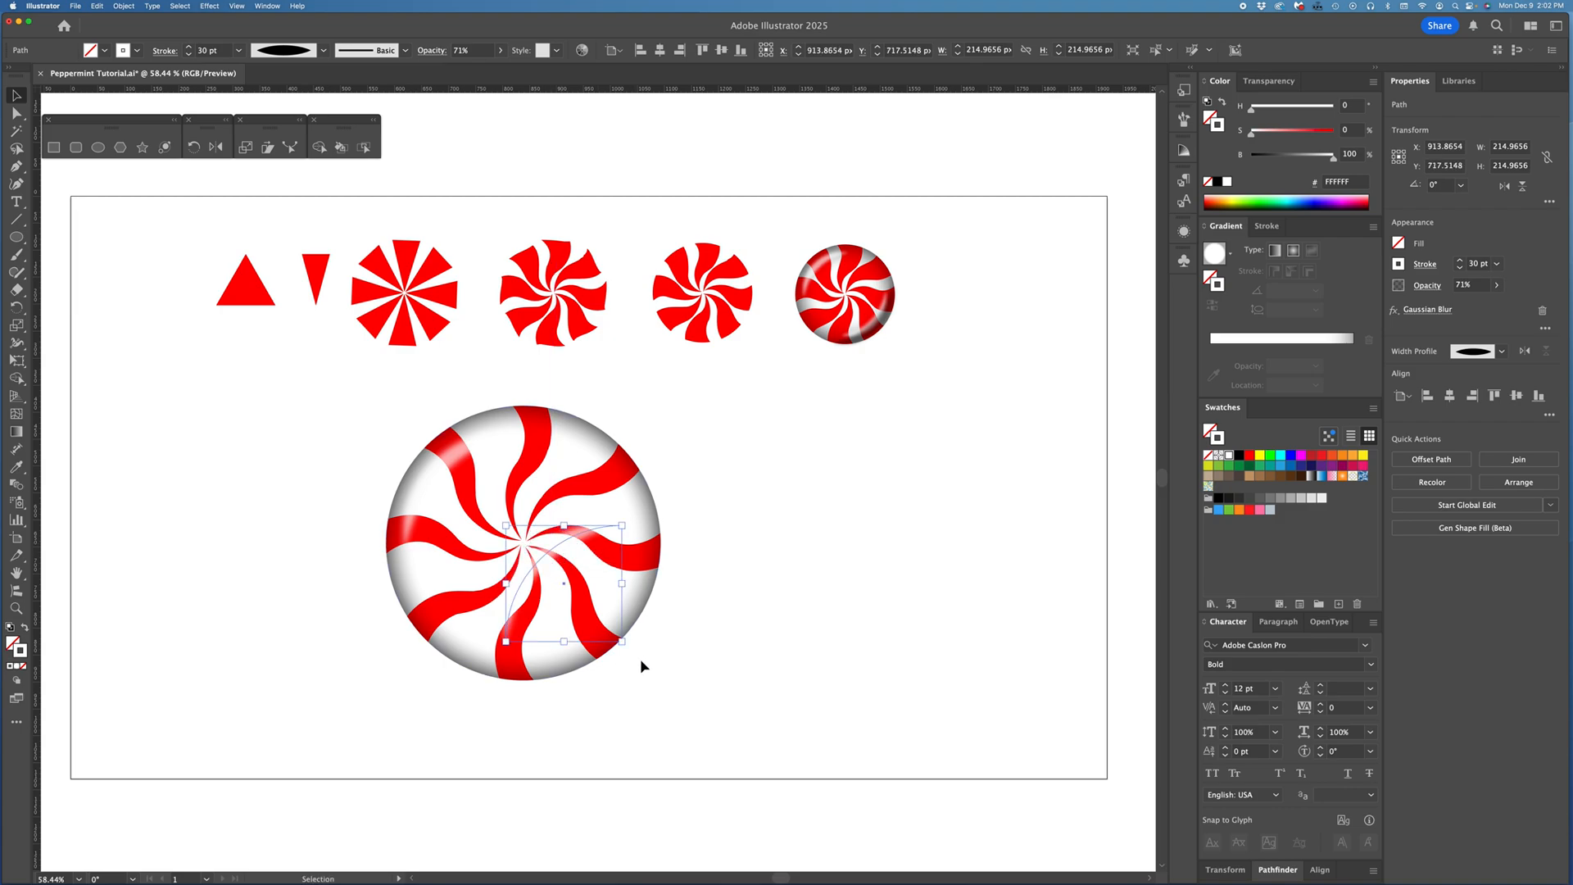
left_click_drag(631, 650, 502, 498)
left_click_drag(586, 617, 658, 669)
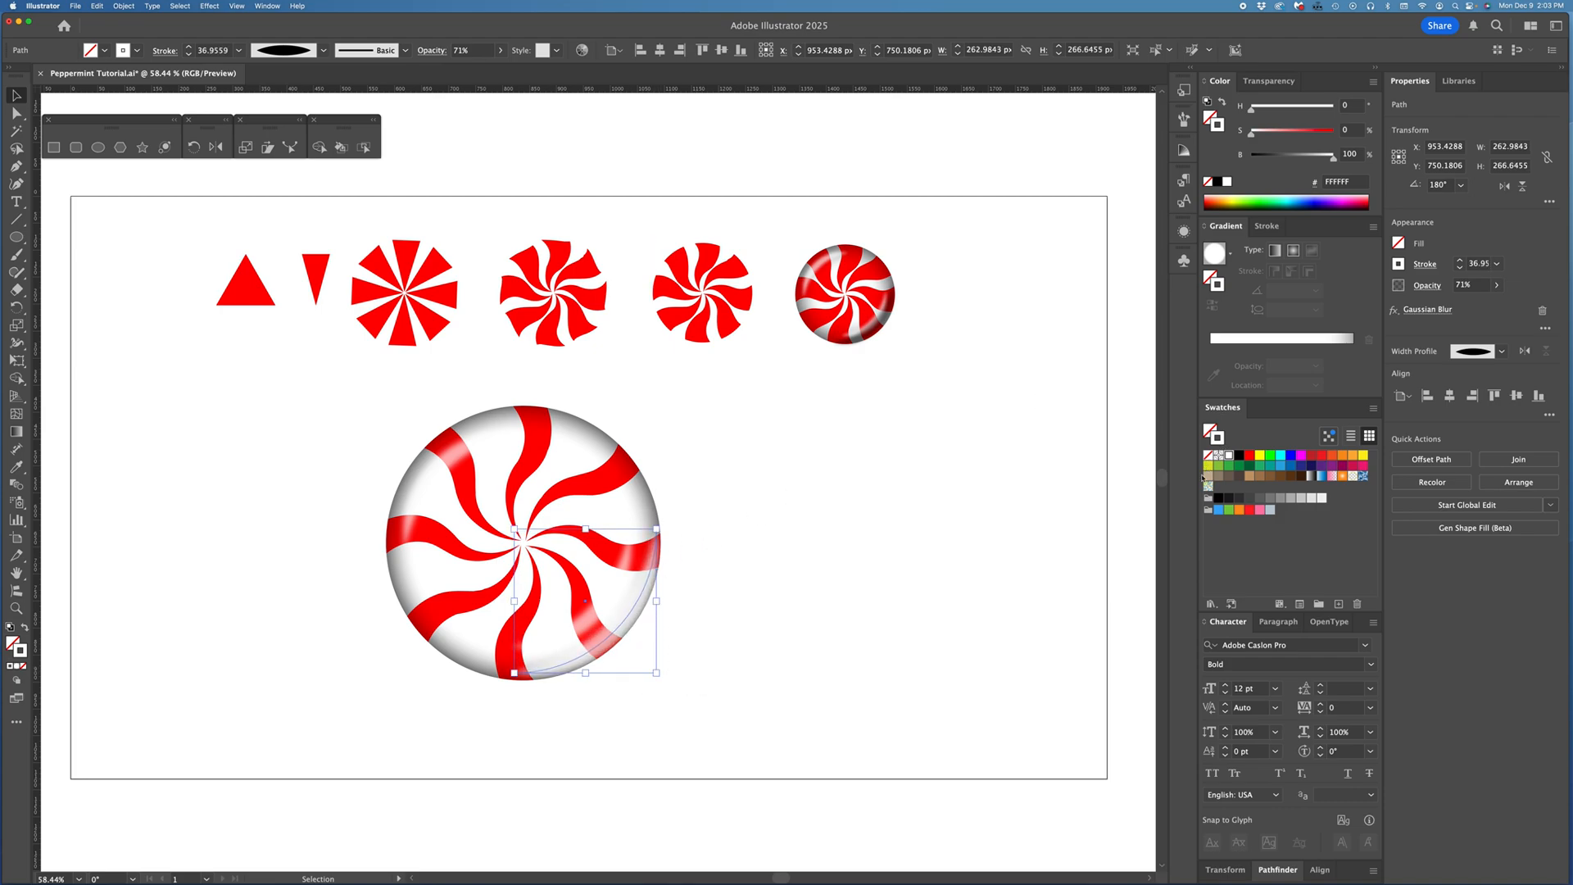
Step: Change the lower-right arc's stroke to black and reduce its opacity to 46%
left_click(1239, 456)
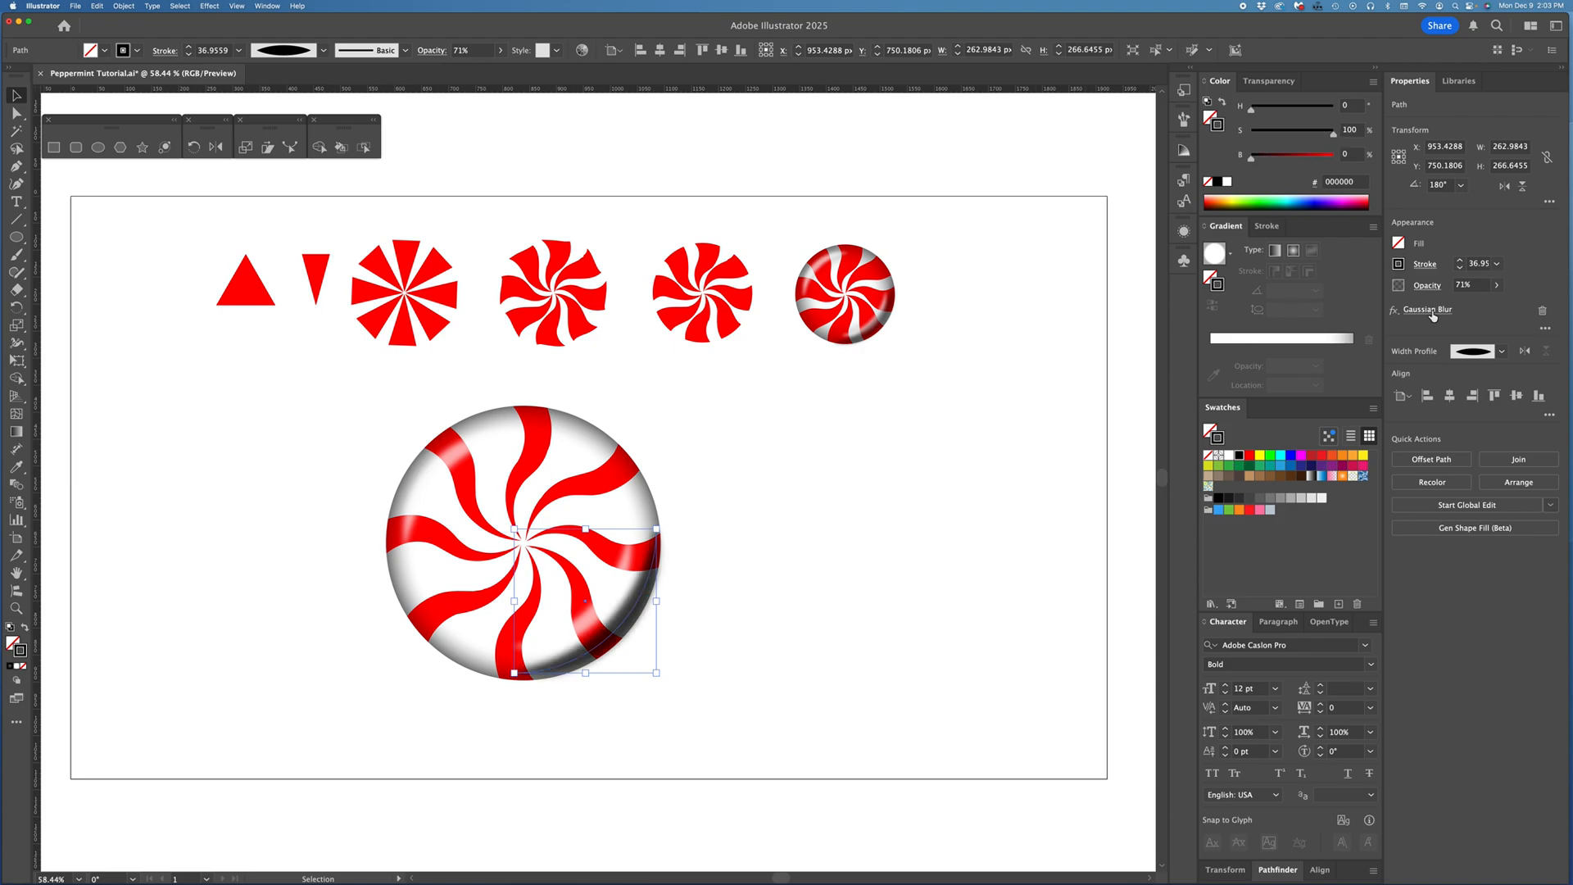
left_click(1497, 286)
left_click_drag(1480, 308, 1465, 305)
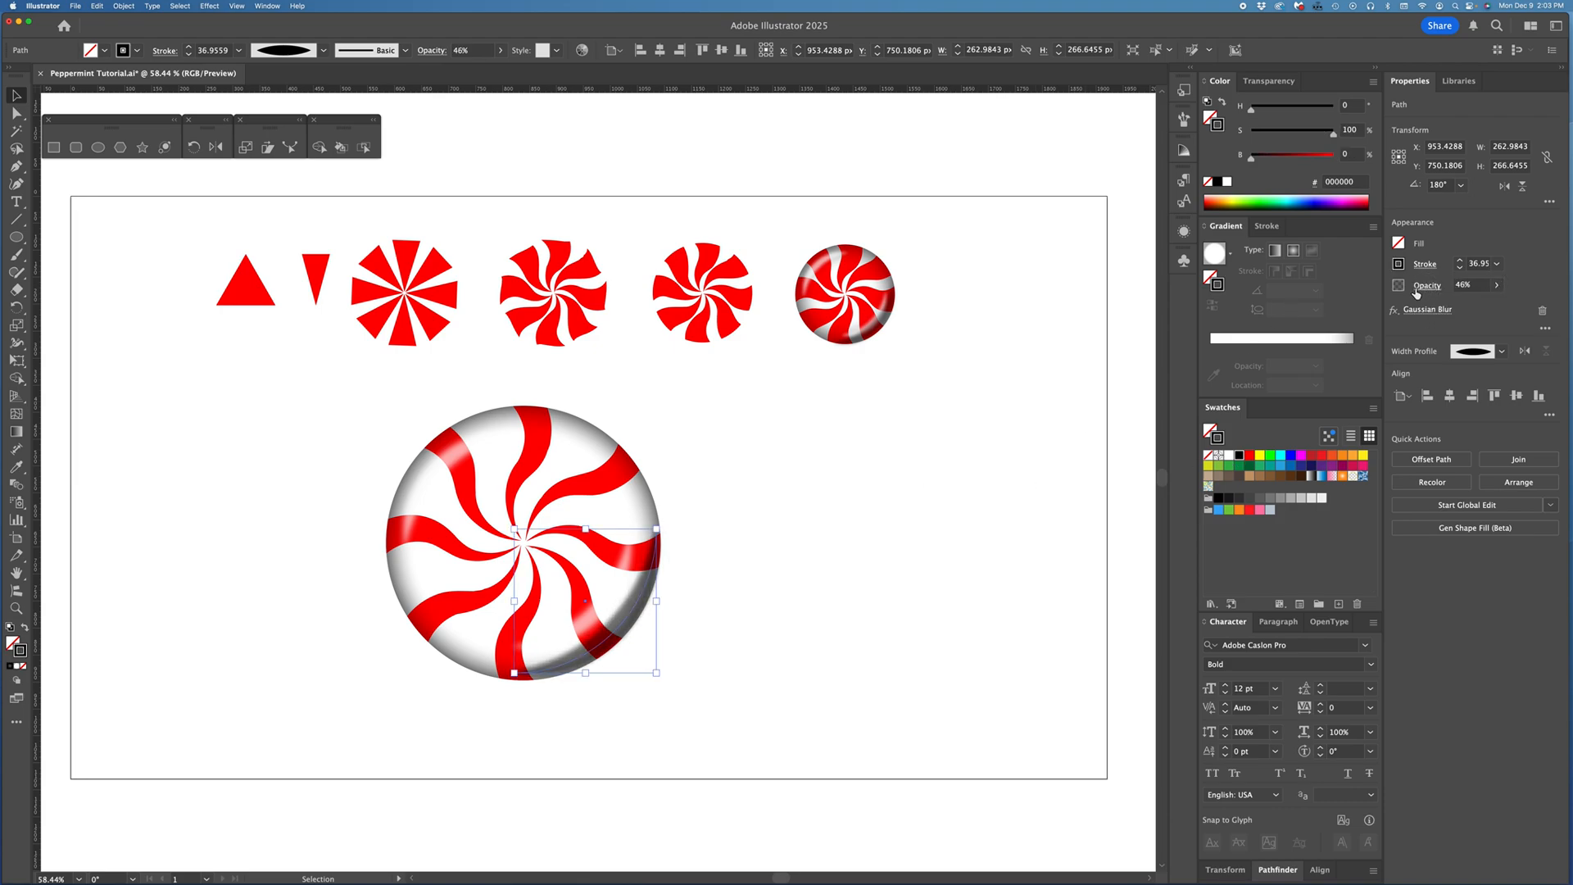
Step: Set the black arc's blending mode to Multiply, lower its opacity to 38%, and deselect it
left_click(1429, 287)
left_click(1308, 312)
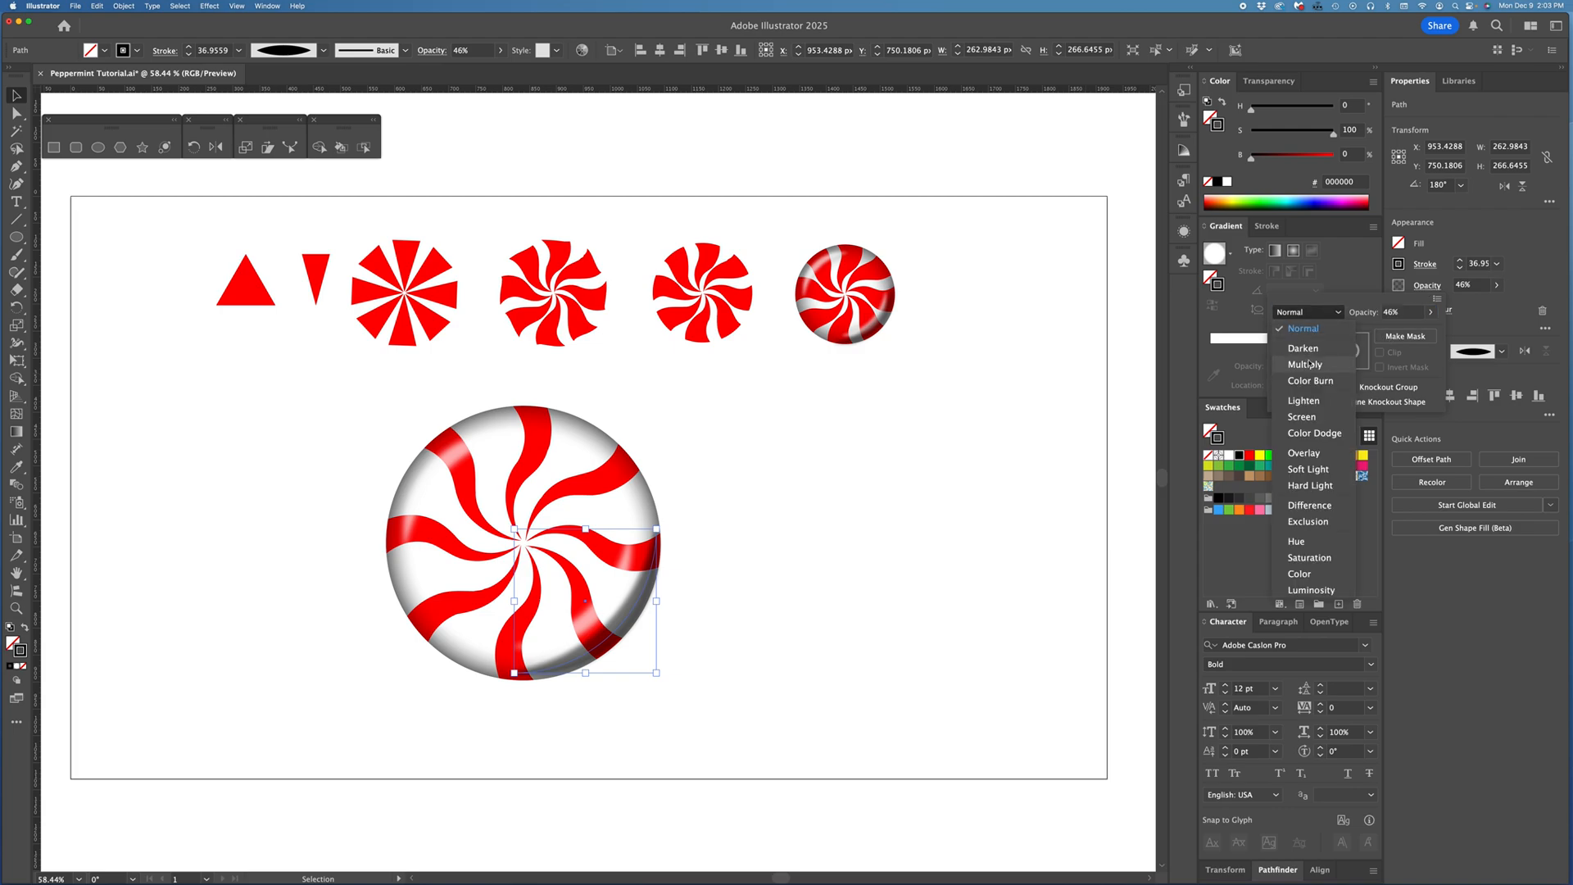
left_click(1305, 364)
left_click(1496, 286)
left_click(1496, 286)
left_click_drag(1466, 306, 1459, 308)
left_click(820, 611)
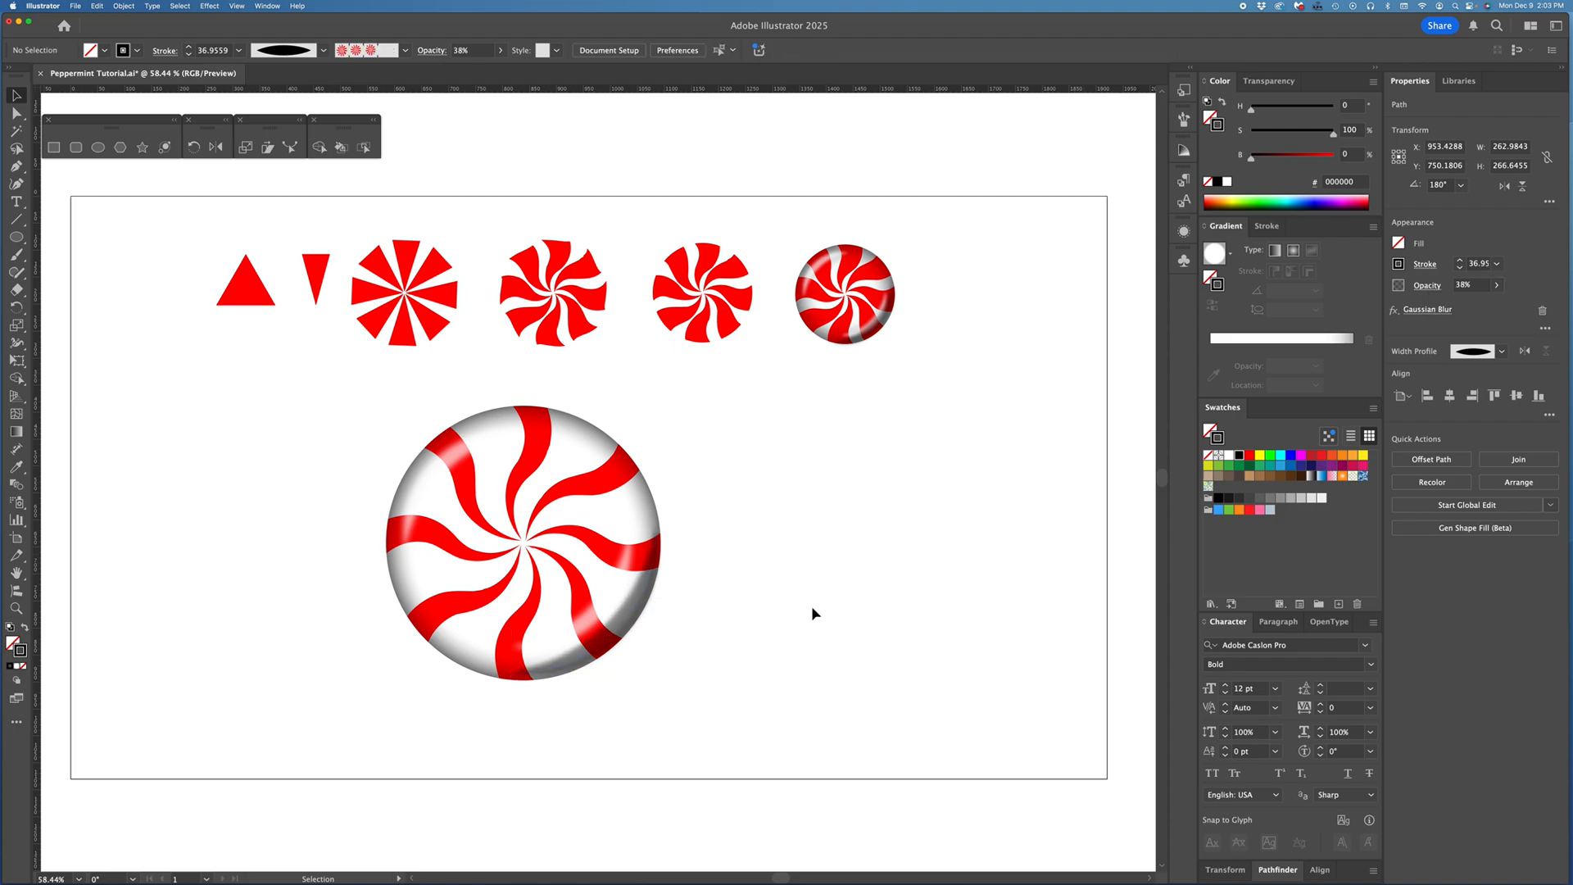
Step: Enlarge the lower-right shadow arc to about 274 × 278 px so it follows the candy's edge
left_click(594, 653)
mouse_move(510, 680)
left_mouse_down()
mouse_move(495, 685)
mouse_move(509, 679)
left_mouse_up()
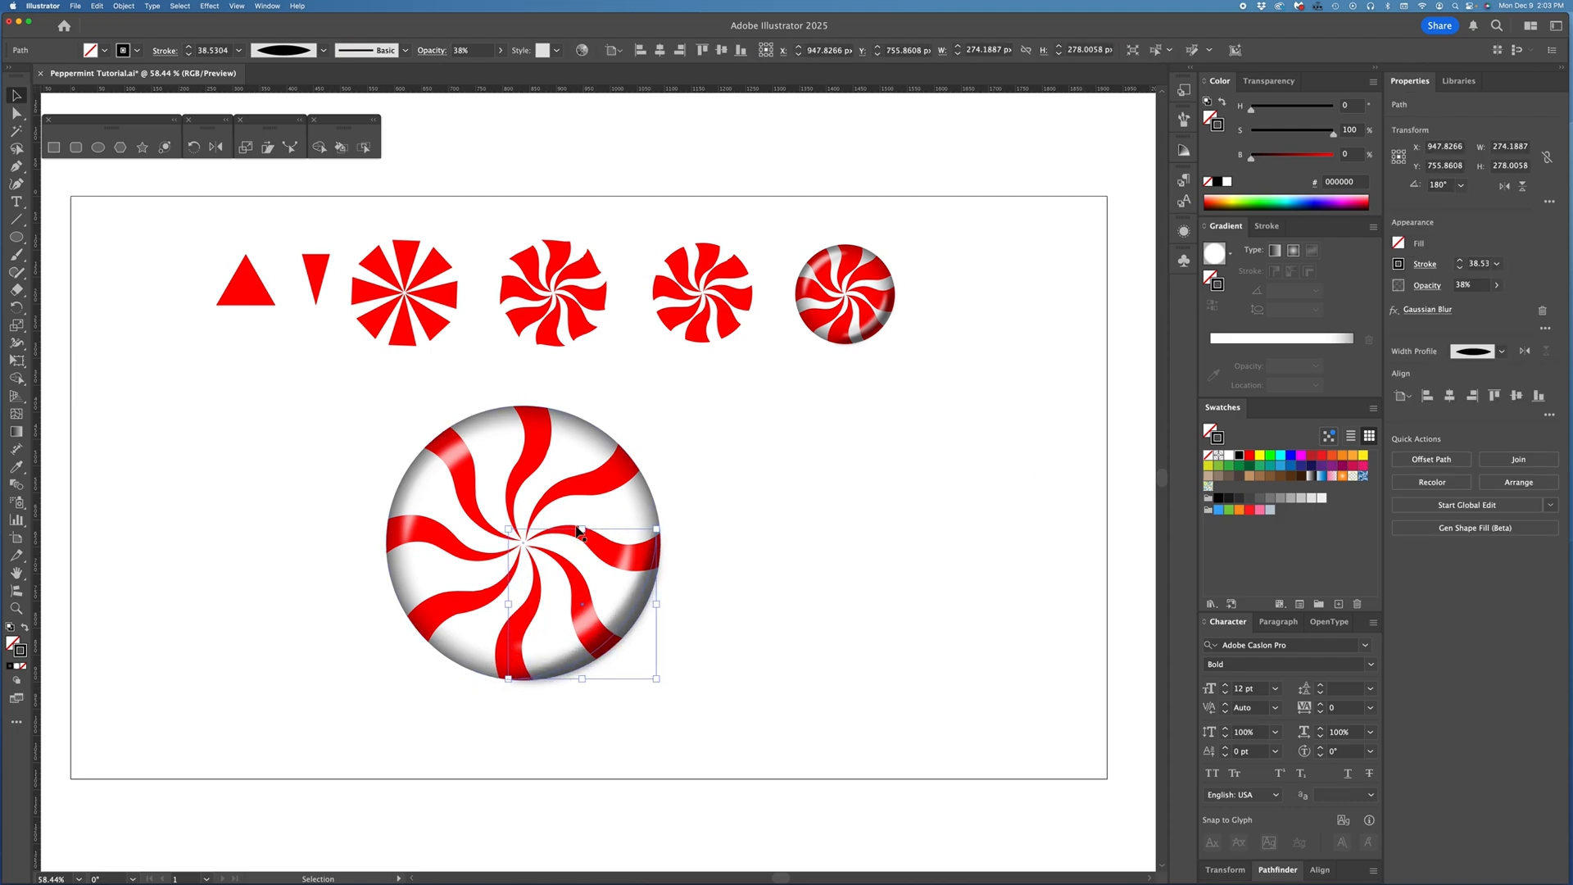
left_click(629, 631)
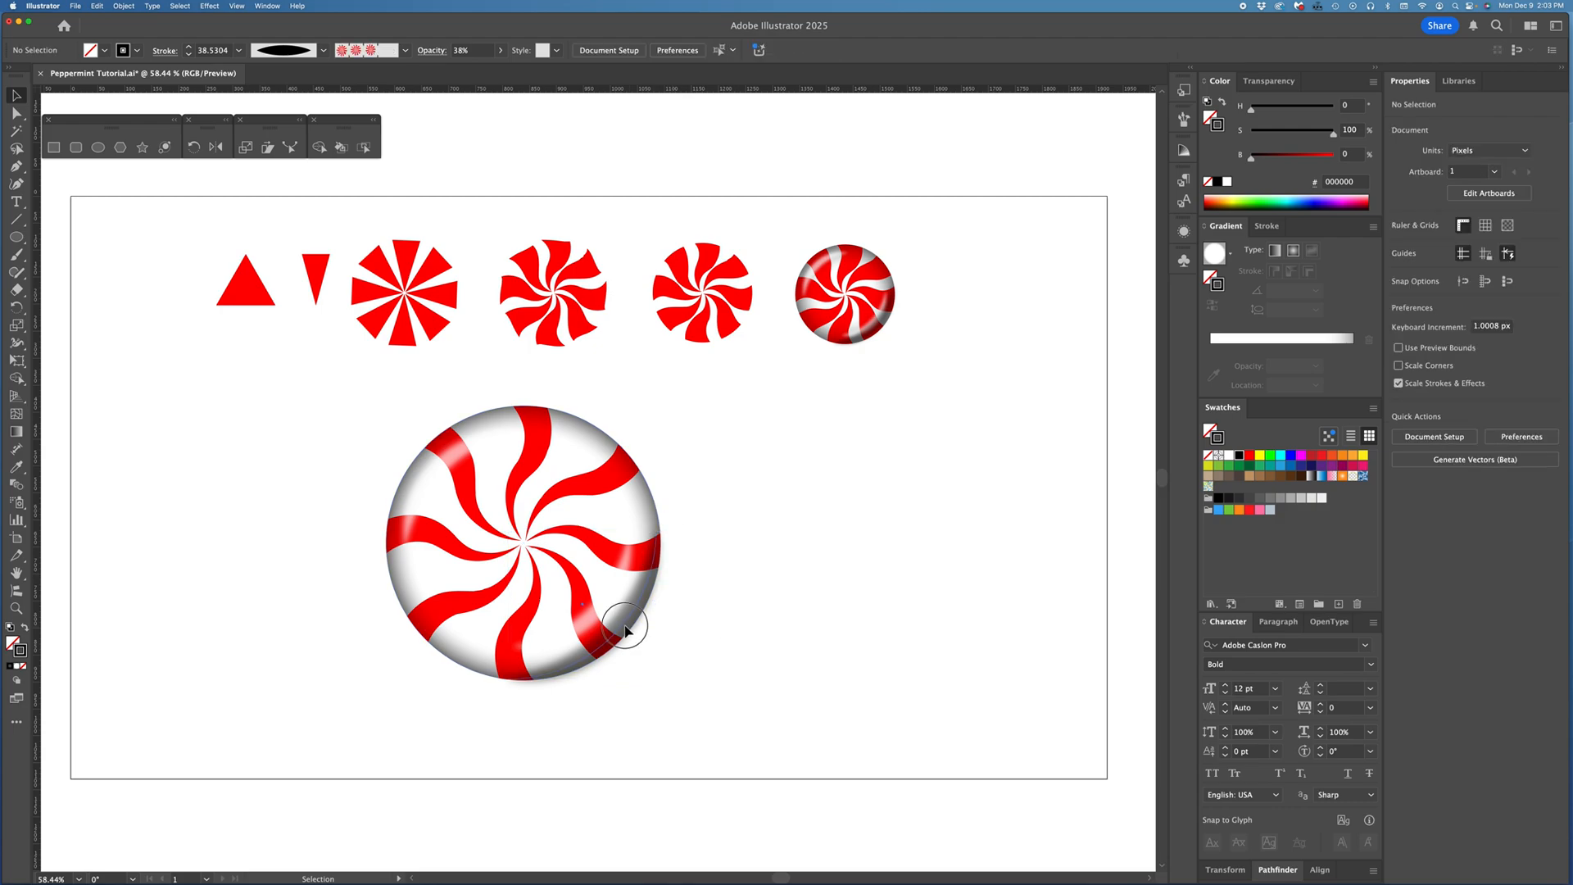